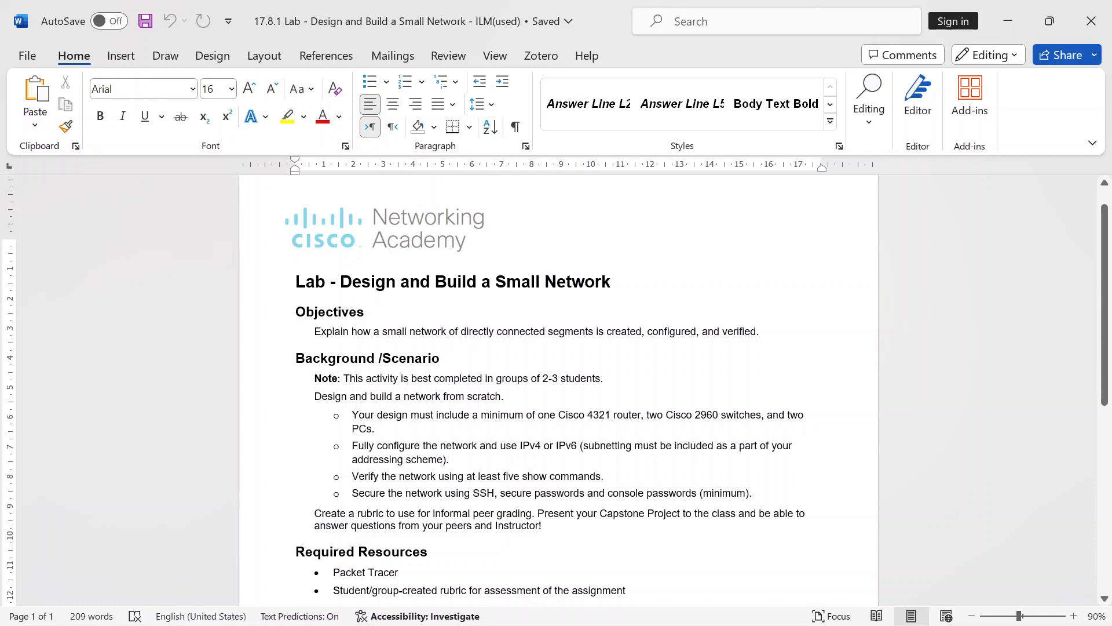
Step: Leave the Word lab handout and bring Cisco Packet Tracer's empty workspace forward from the taskbar overflow
mouse_move(813, 621)
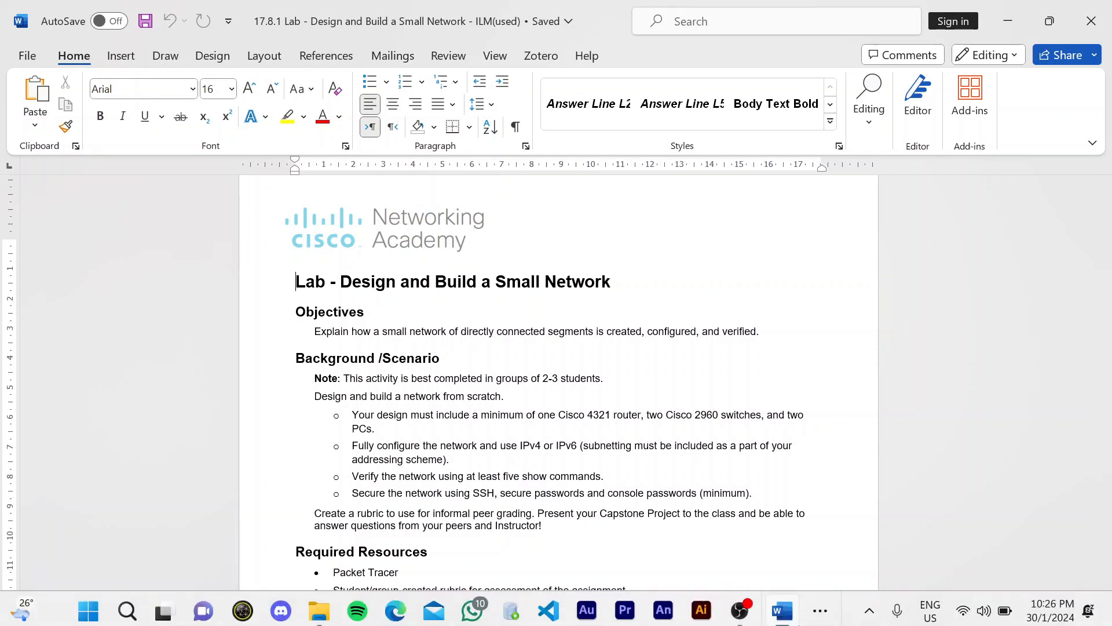
left_click(813, 620)
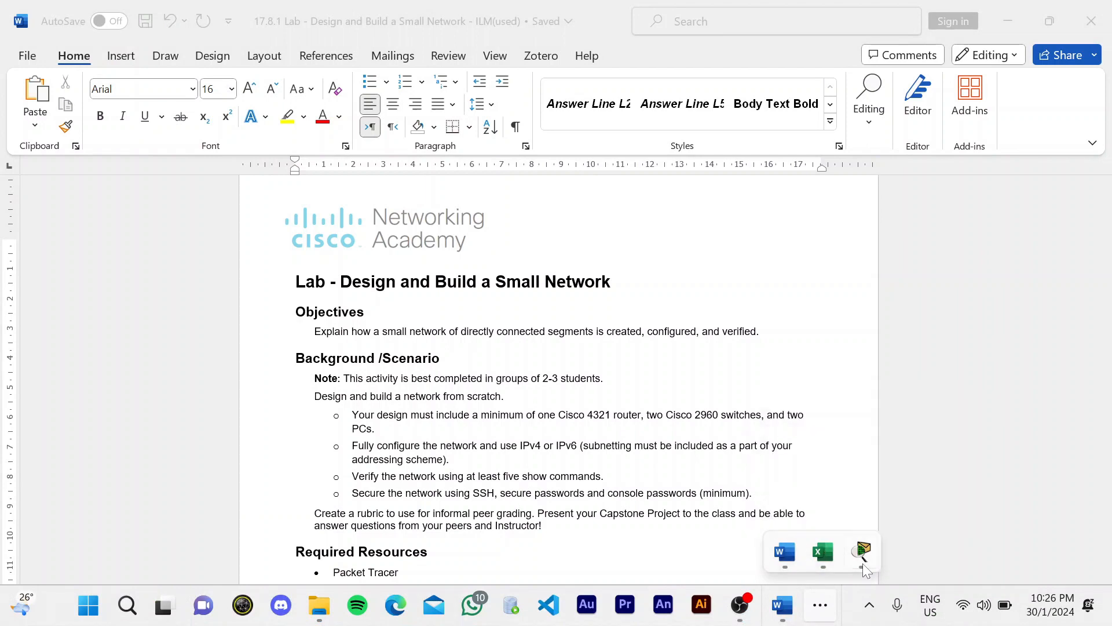
left_click(863, 563)
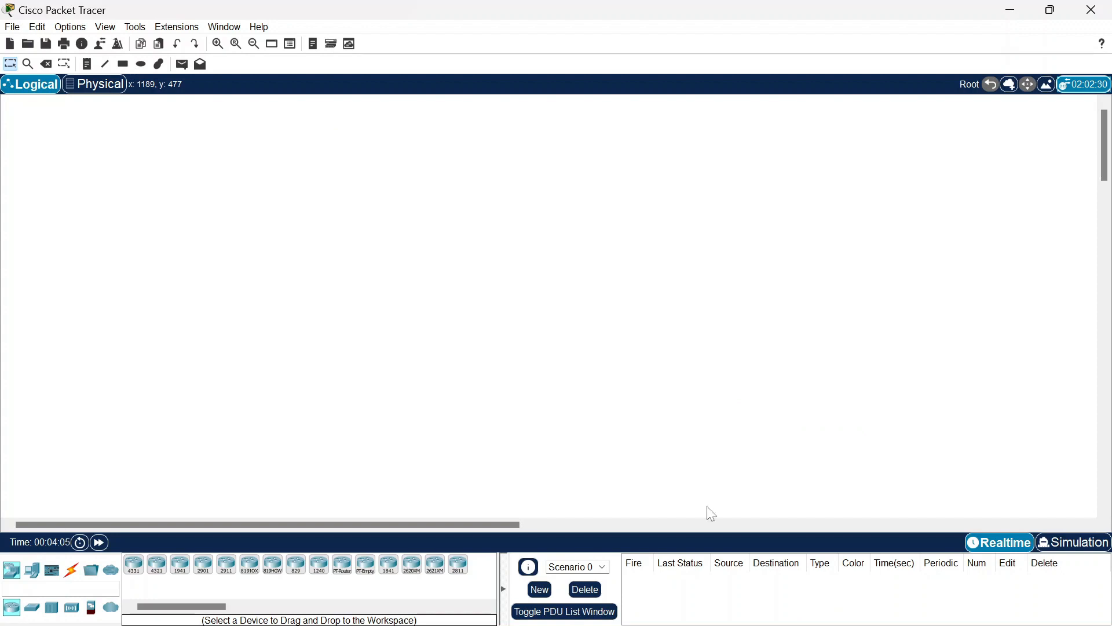
mouse_move(788, 616)
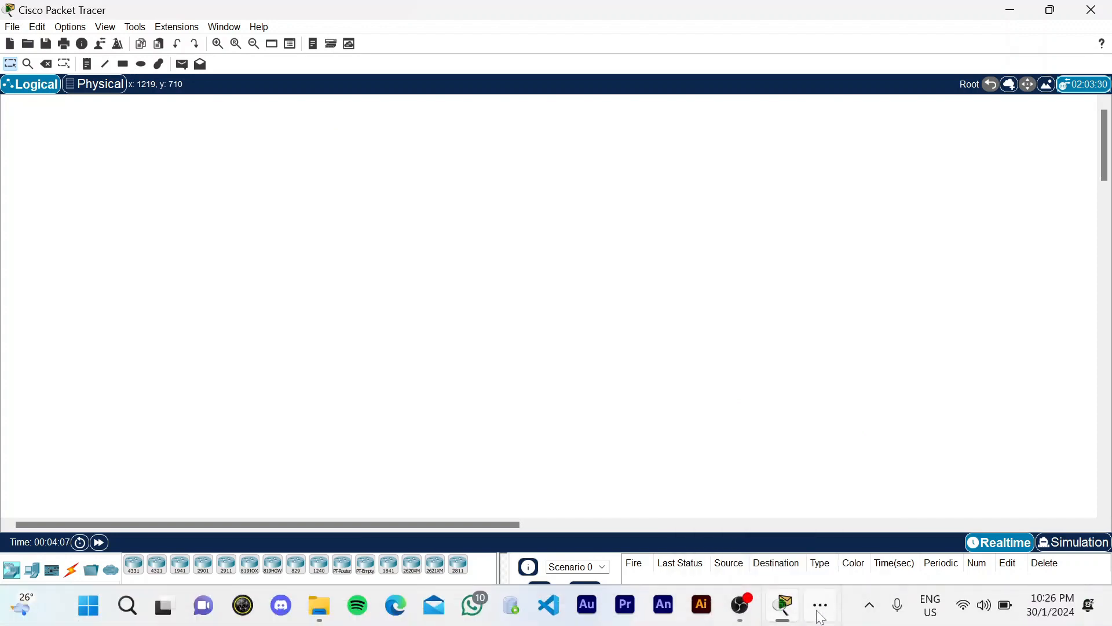
left_click(822, 616)
left_click(792, 555)
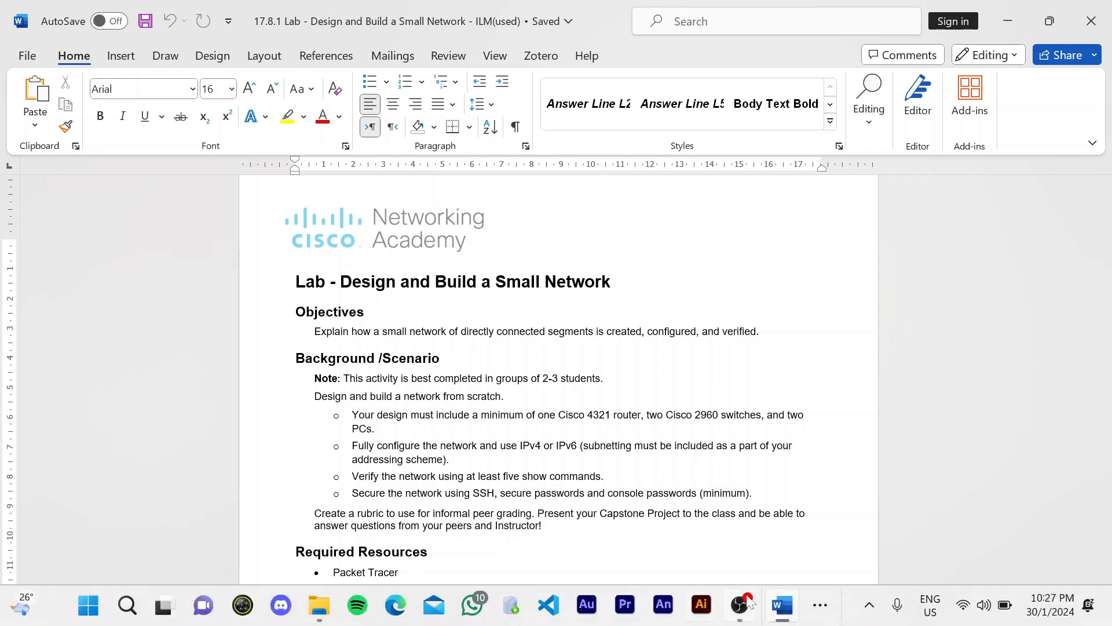
left_click(813, 624)
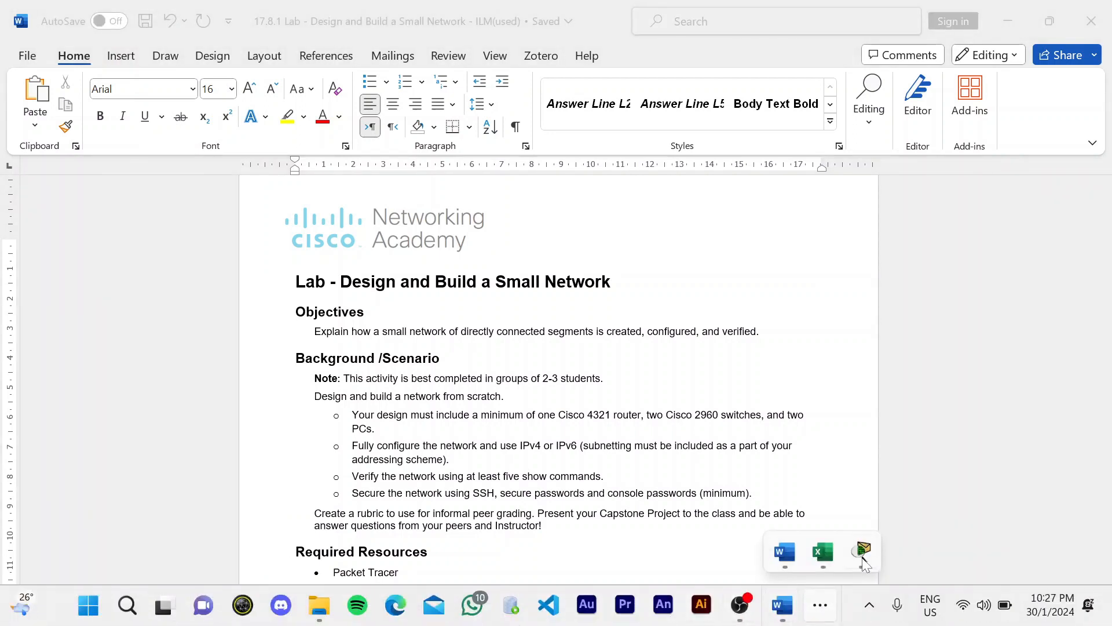
left_click(862, 551)
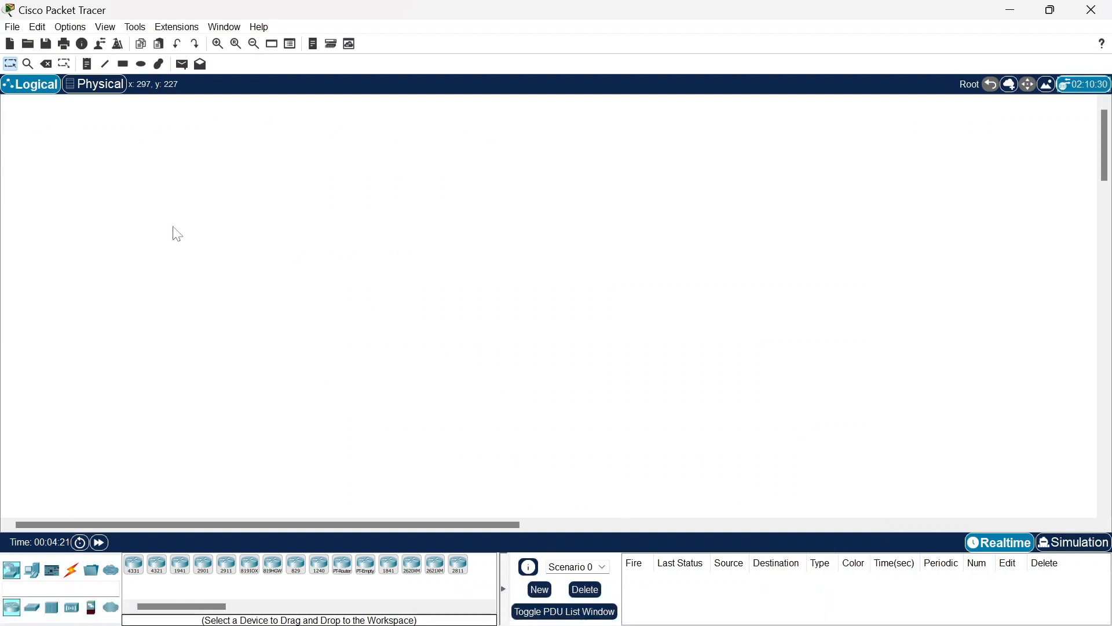
Step: Place an ISR4331 router mid-workspace with a 2960 switch on each side
left_click(135, 573)
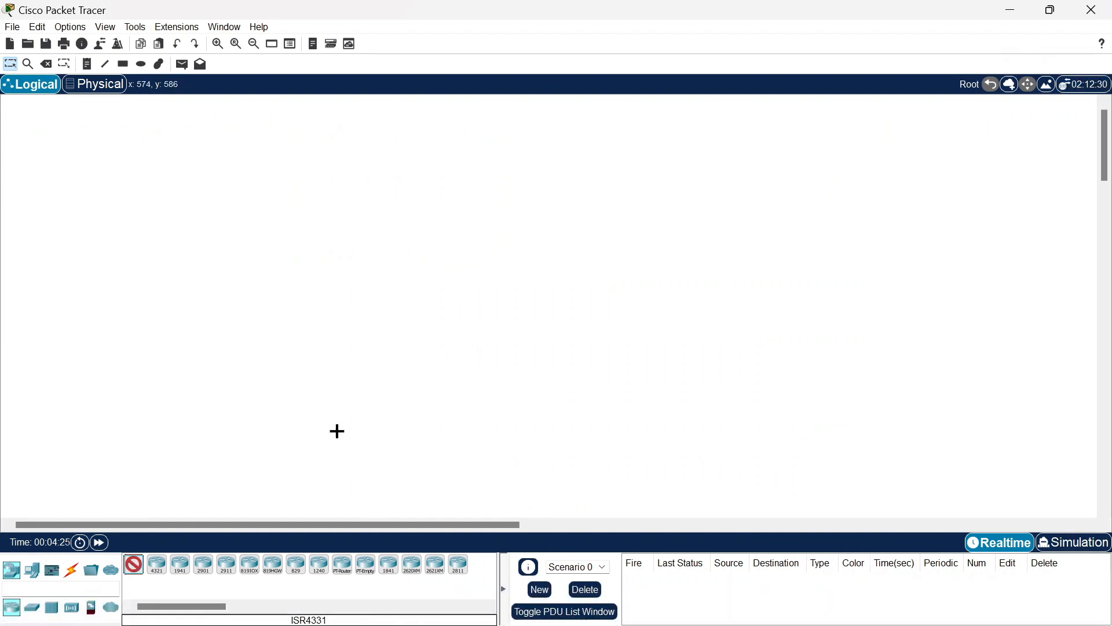
left_click(517, 306)
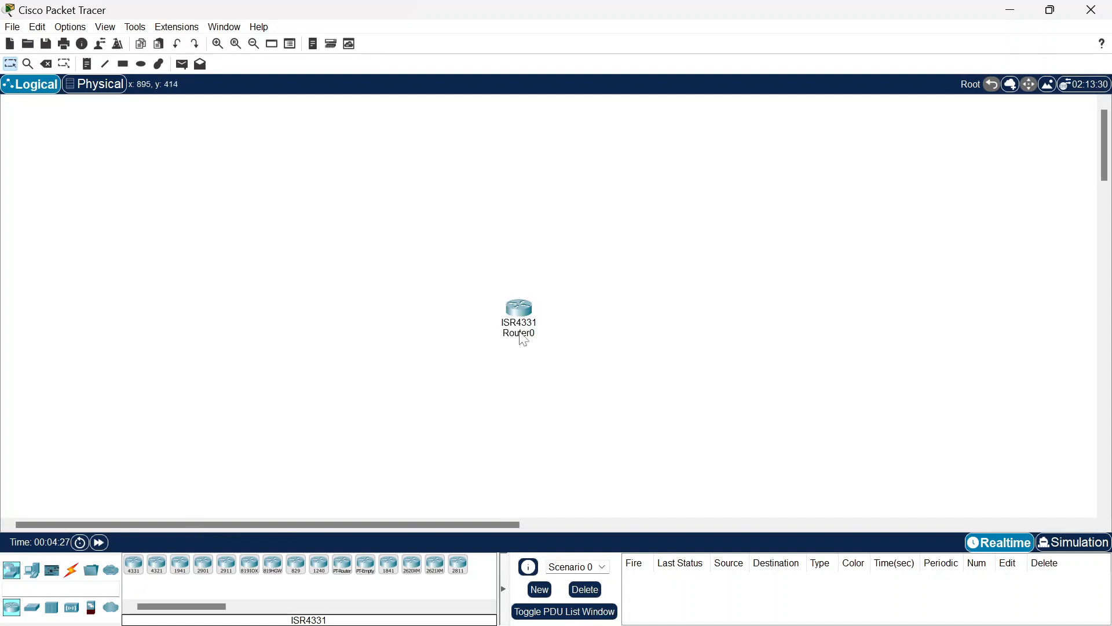
left_click(31, 607)
left_click(134, 565)
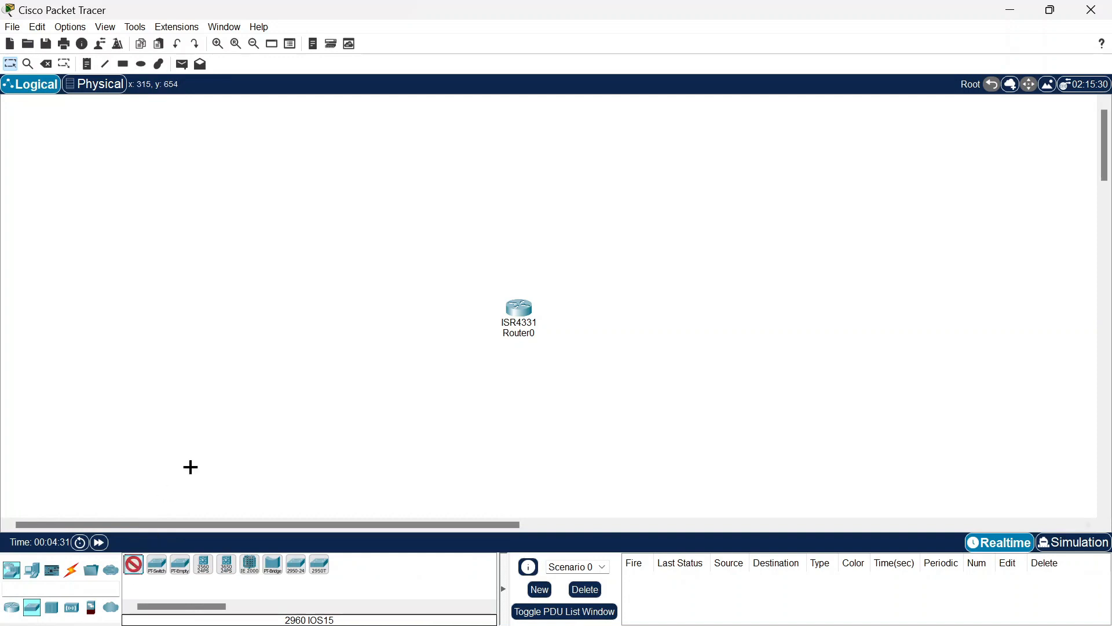
left_click(400, 307)
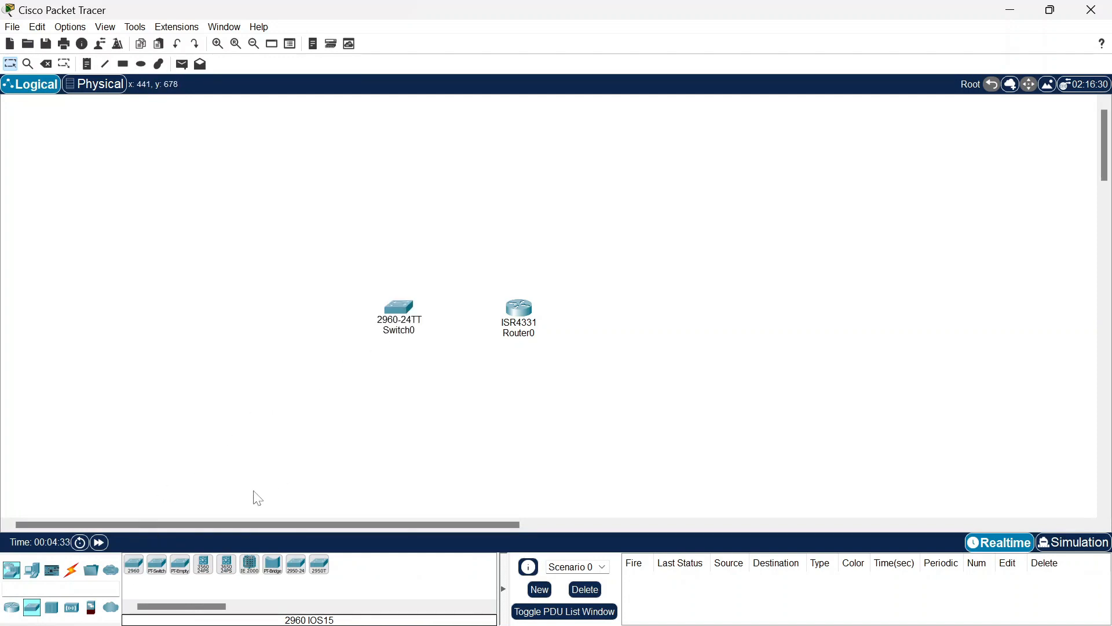
left_click(668, 311)
Step: Add two generic PCs at the far left and far right ends of the row
left_click(32, 570)
left_click(133, 565)
left_click(255, 310)
left_click(134, 564)
left_click(807, 315)
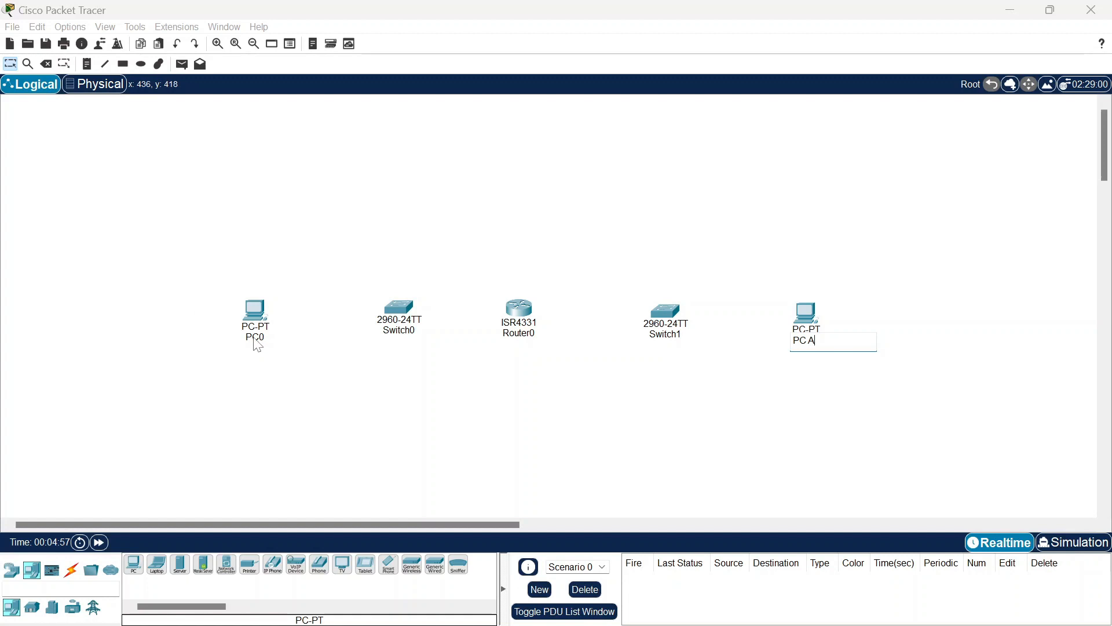
left_click(255, 336)
Step: Rename the devices PC B, S 1, R 1 and S 2, correcting the mistyped switch name
type("PC A")
key("BackSpace")
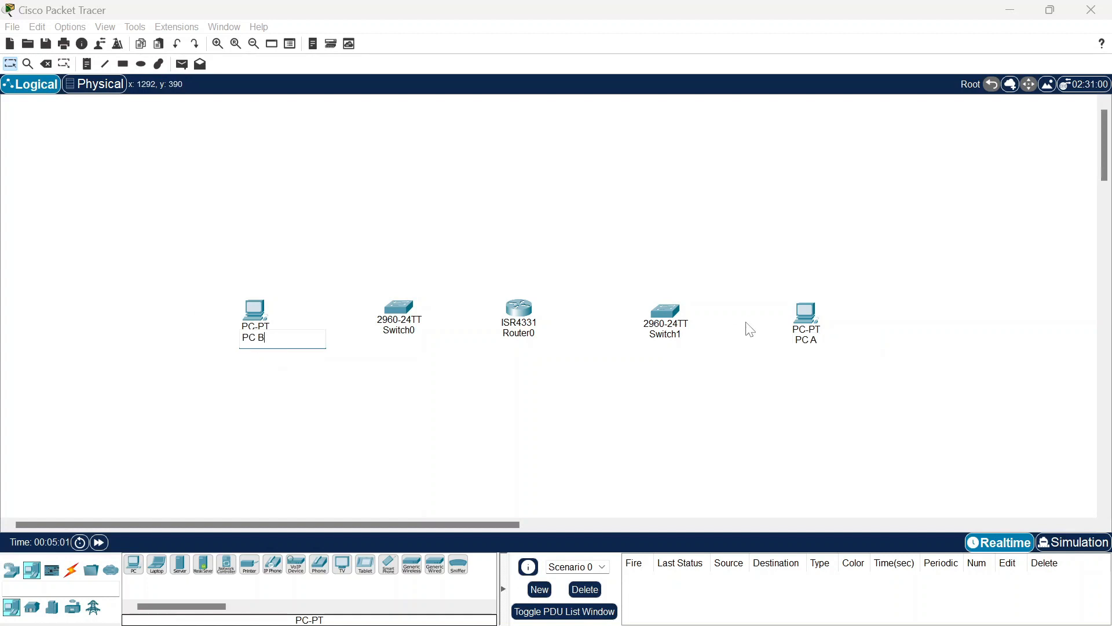
left_click(666, 335)
type("S")
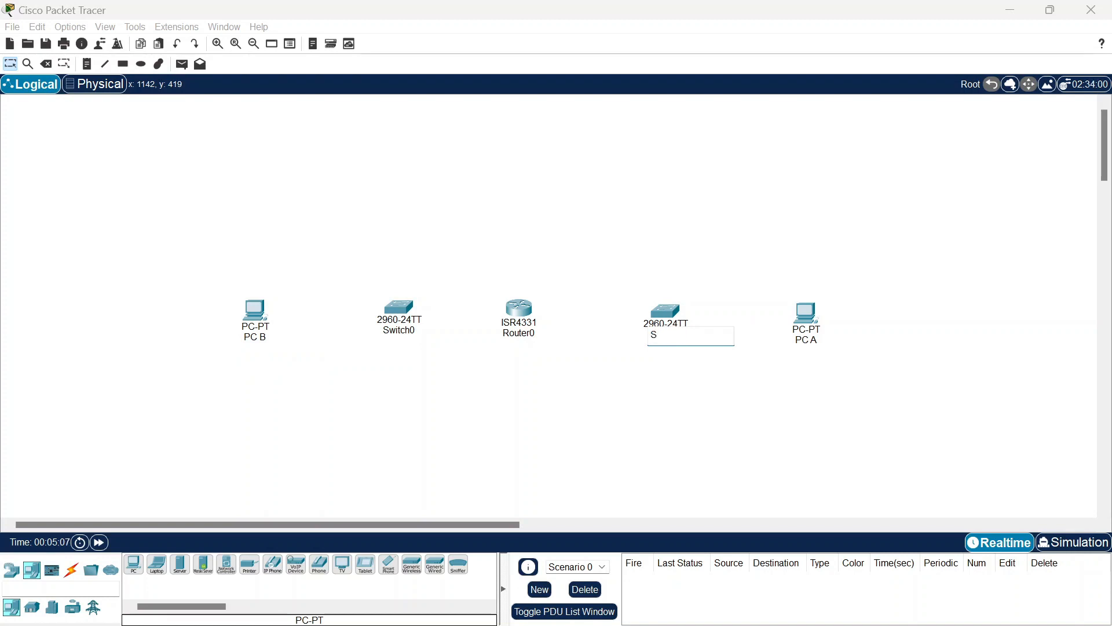
type(" !")
left_click(524, 334)
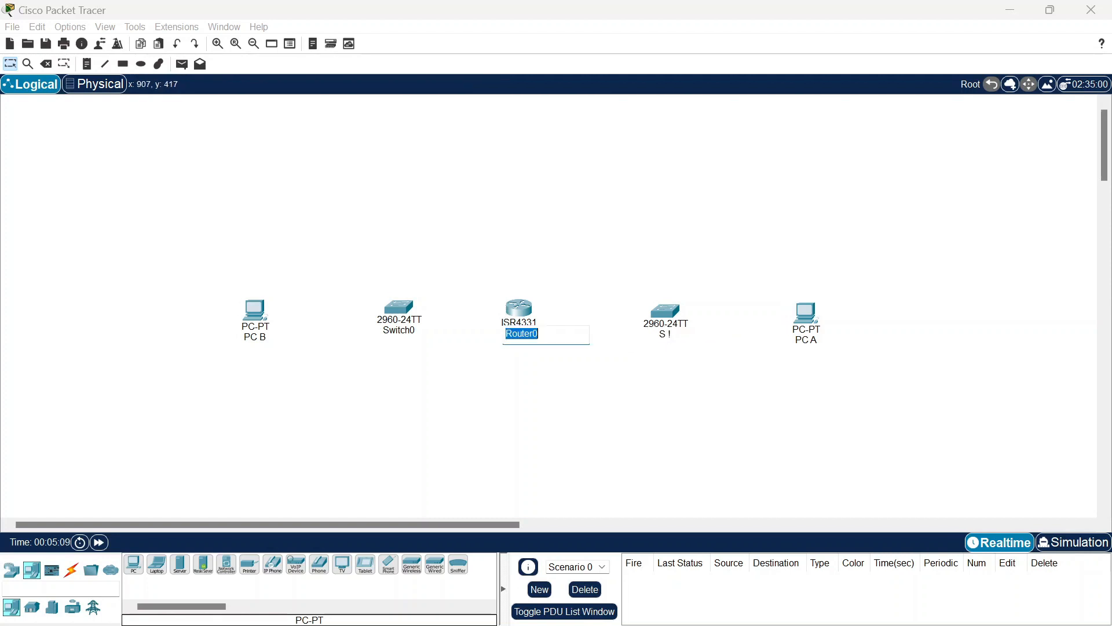
type("R 1")
left_click(669, 333)
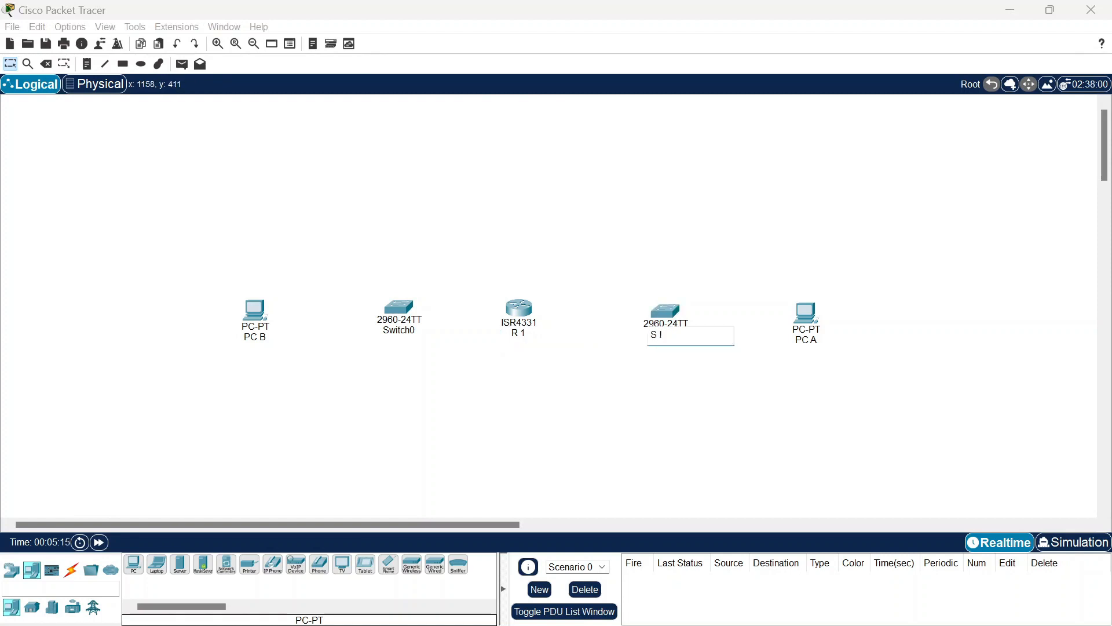
left_click(409, 331)
type("S 2")
left_click(430, 380)
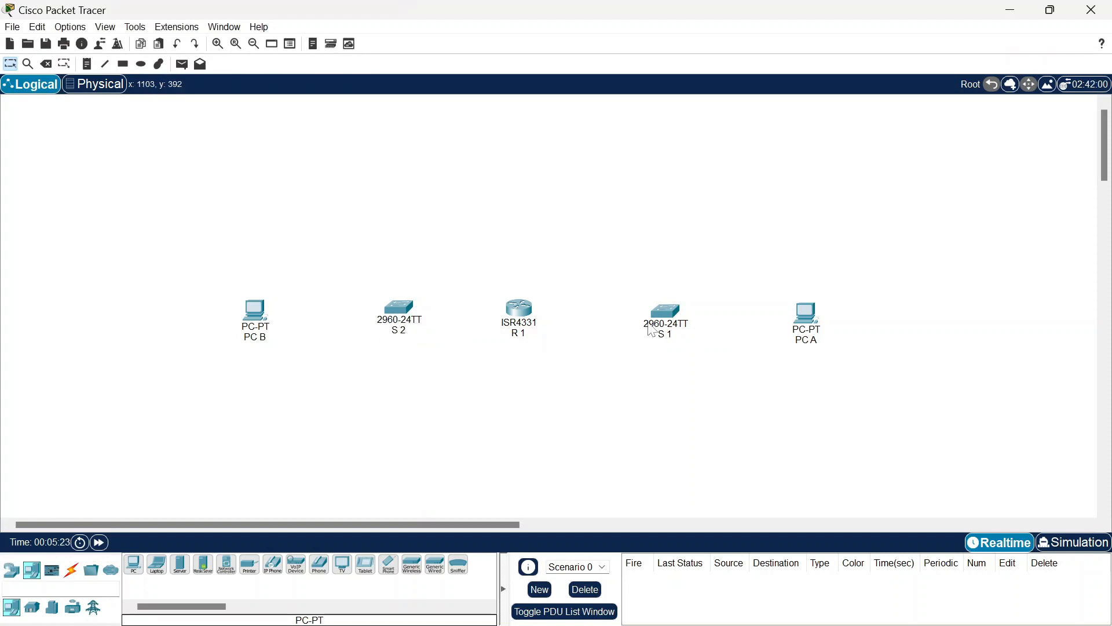
Step: Cable R1 G0/0/0 to S1 G0/1 and S1 F0/6 to PC A with copper straight-through
left_click(78, 572)
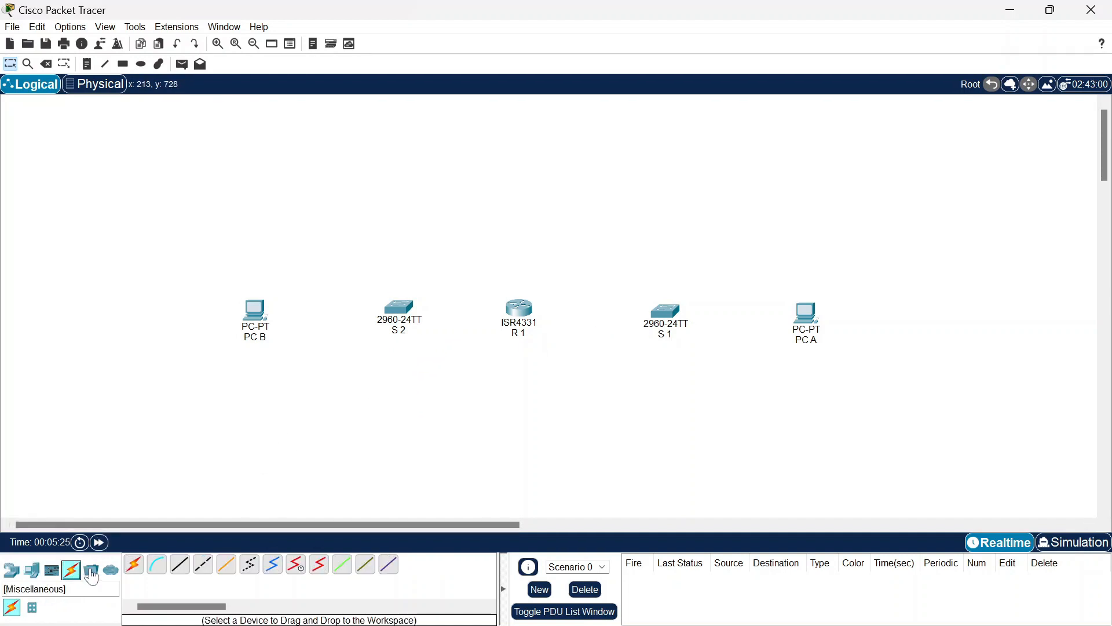
left_click(181, 563)
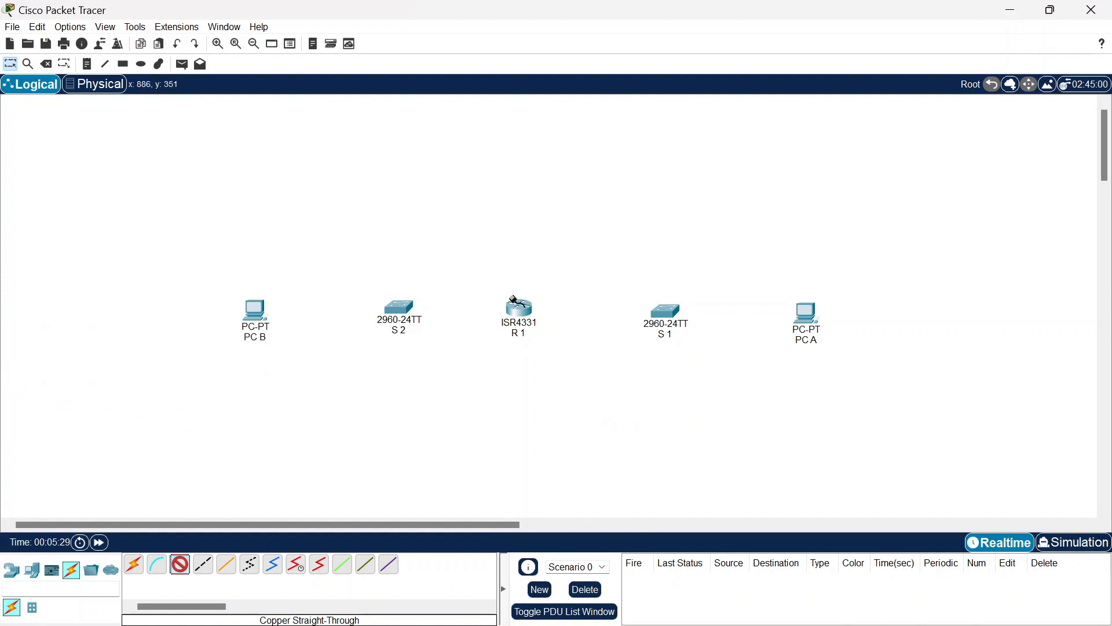
left_click(518, 308)
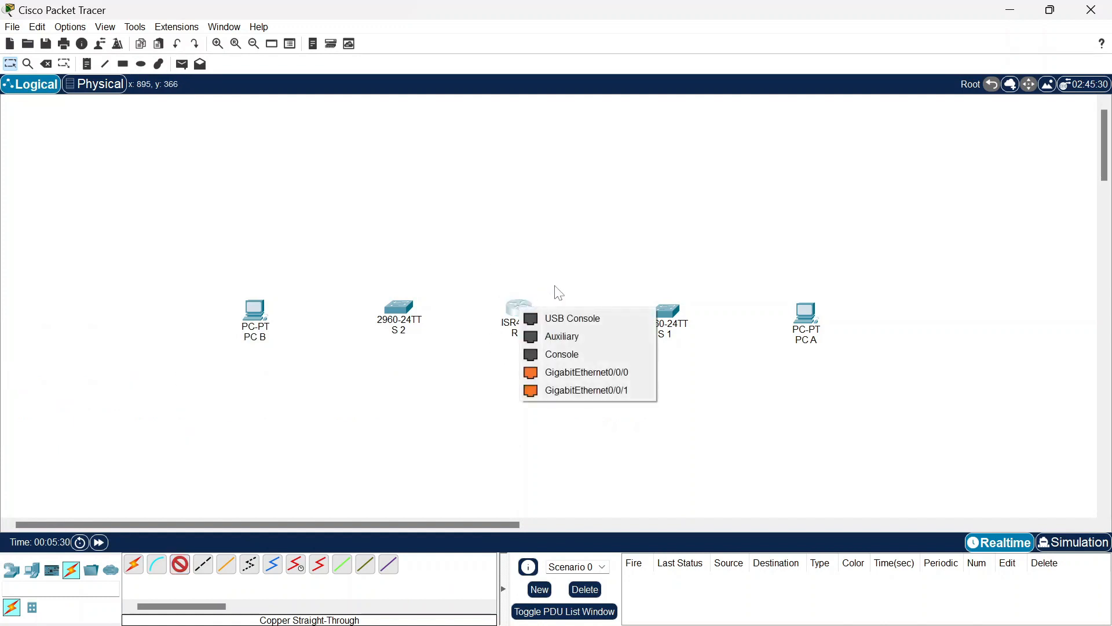
left_click(566, 374)
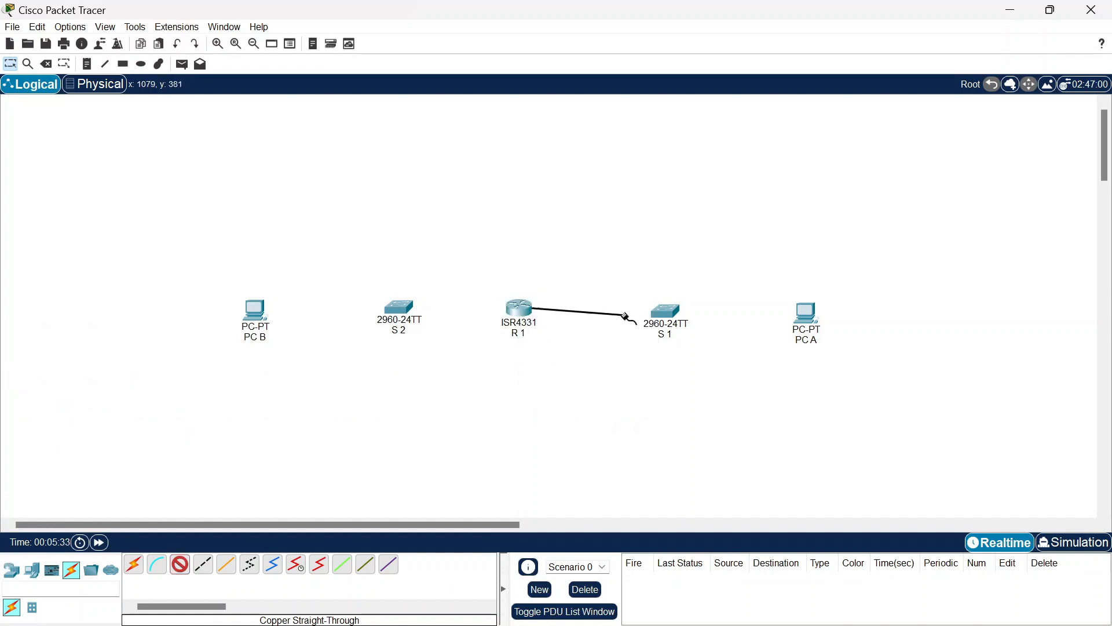
left_click(672, 316)
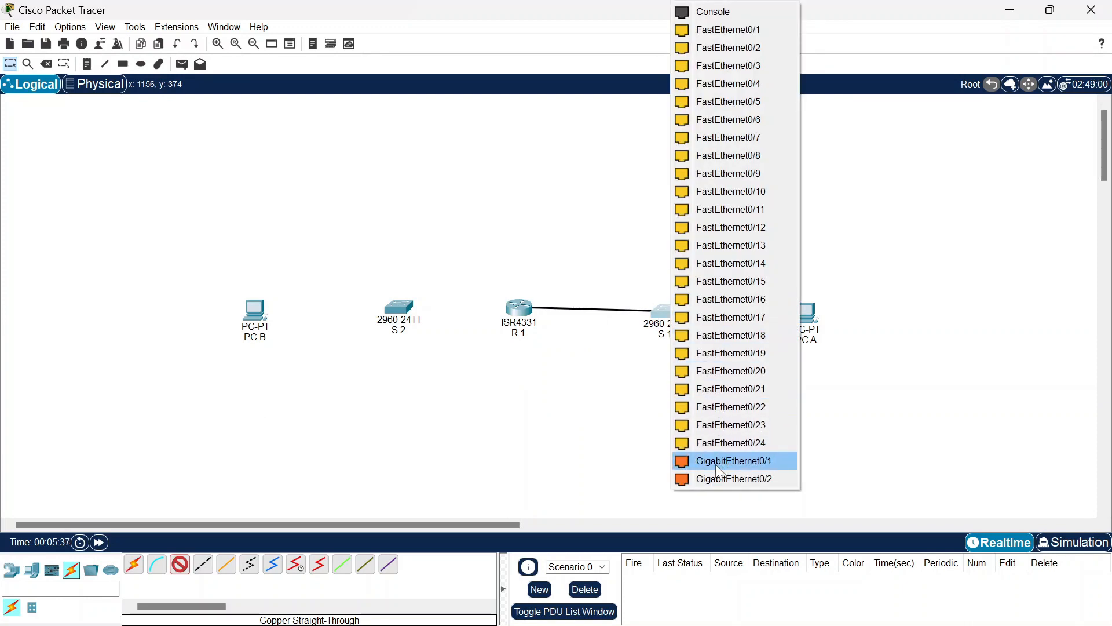
left_click(717, 463)
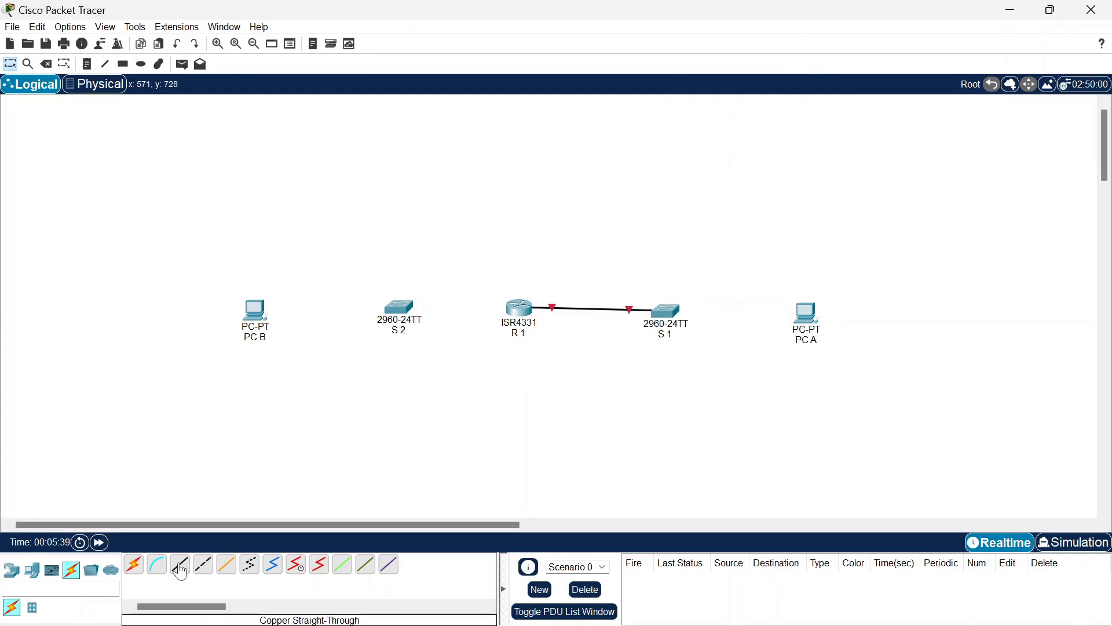
left_click(671, 318)
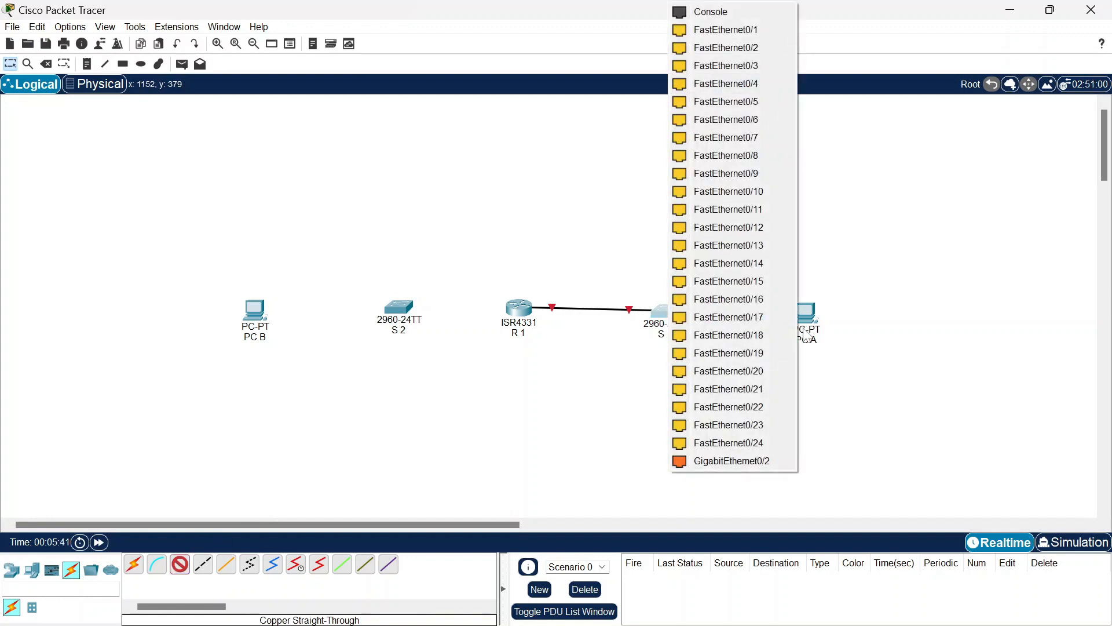
left_click(759, 120)
left_click(806, 313)
Step: Connect R1 G0/0/1 to switch S2, then cable S2 to PC B
left_click(840, 376)
left_click(180, 564)
left_click(526, 312)
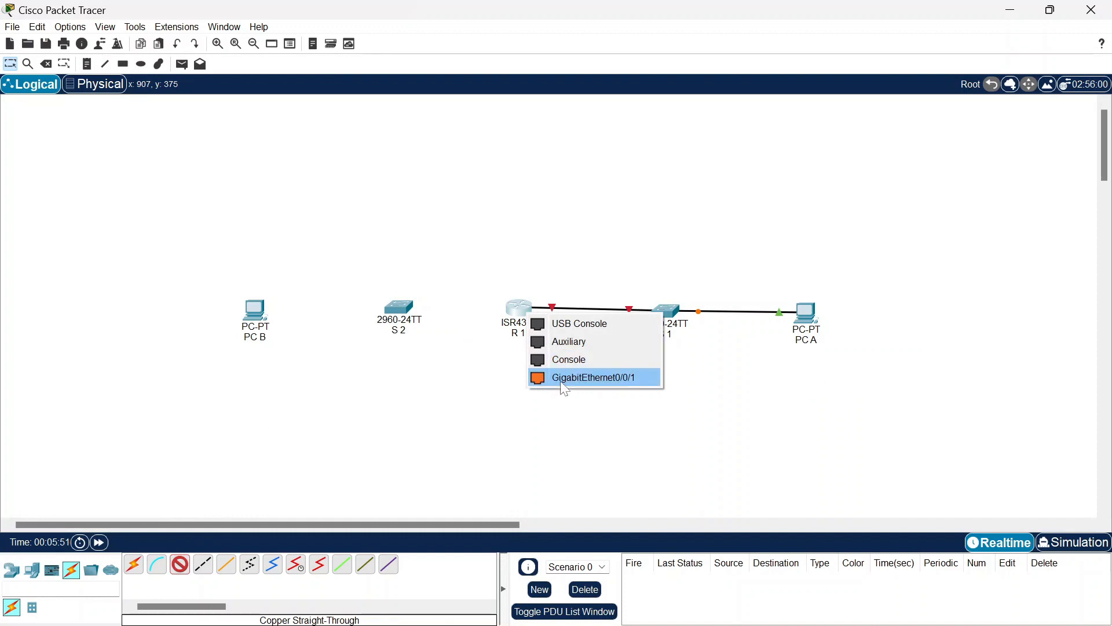
left_click(561, 381)
left_click(398, 313)
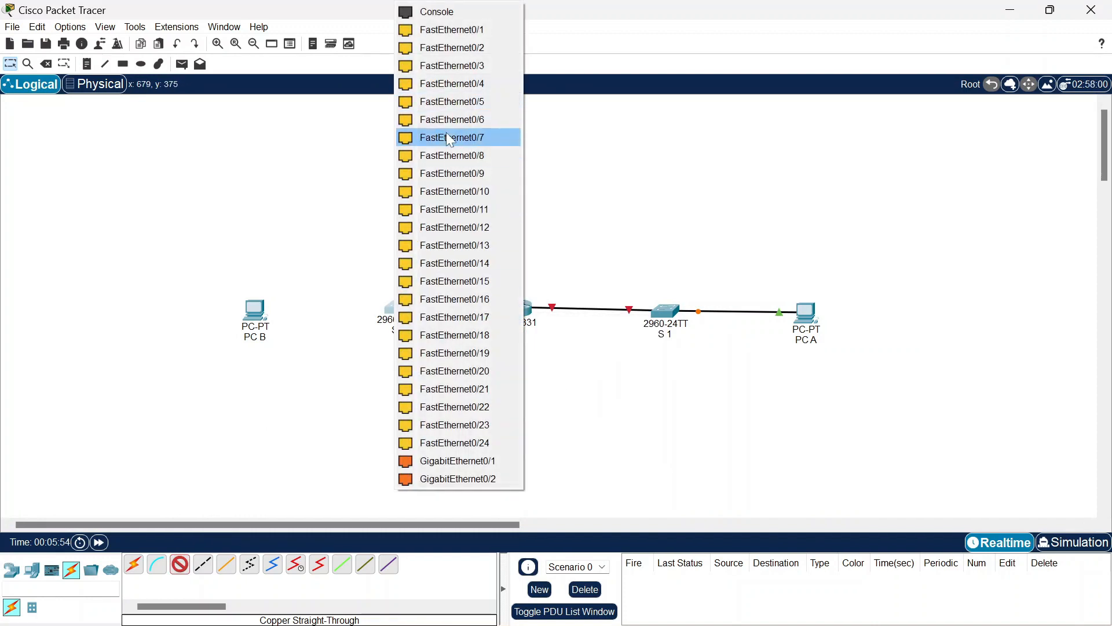
left_click(458, 462)
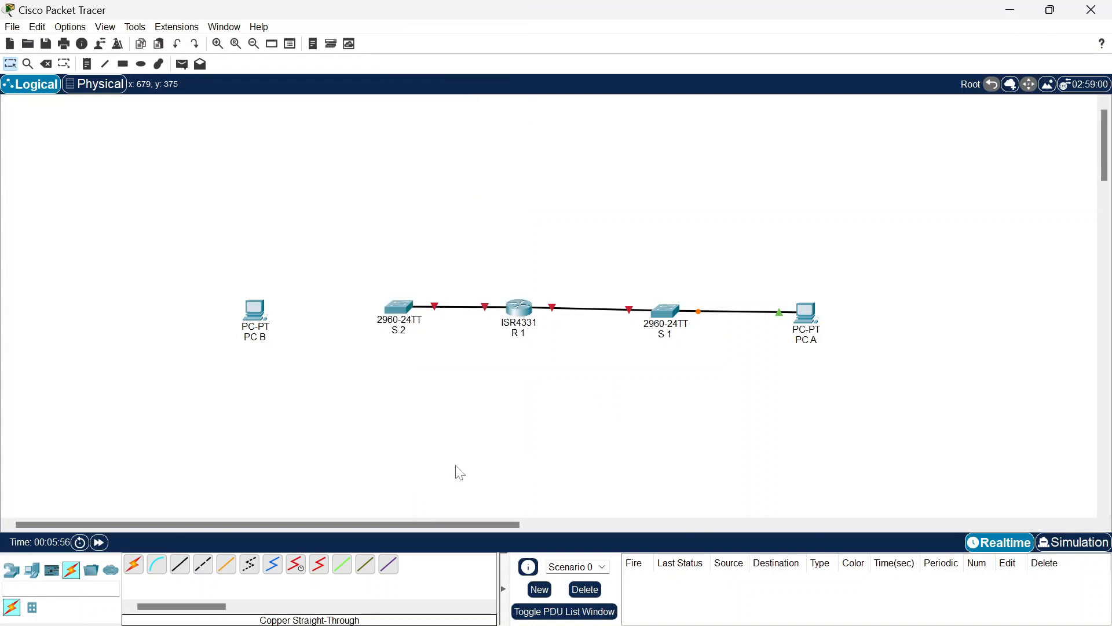
left_click(181, 564)
left_click(401, 308)
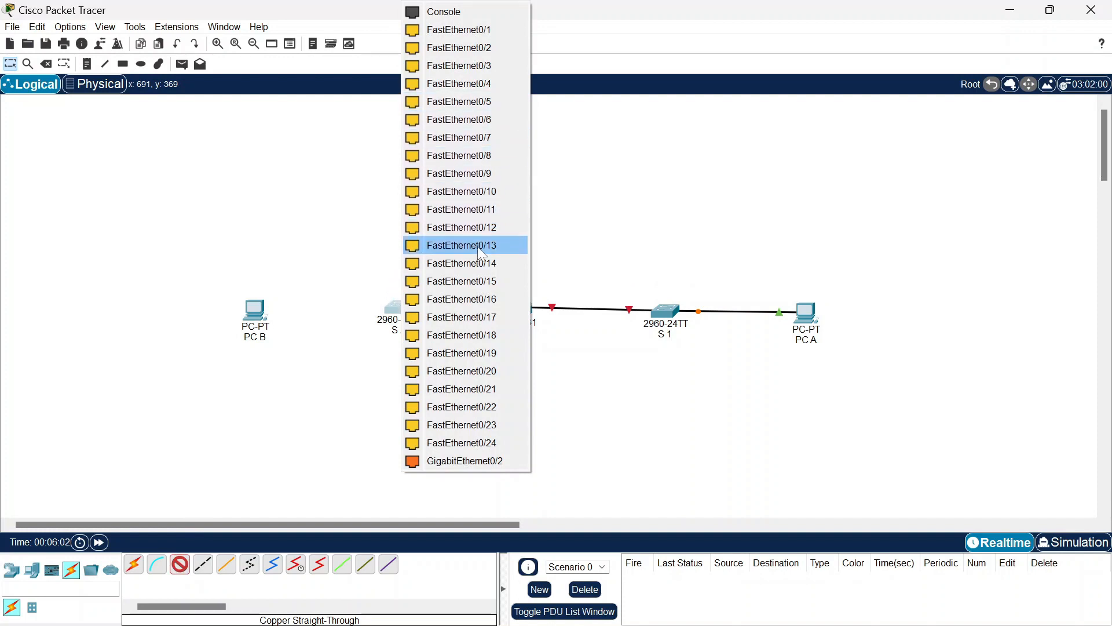
left_click(471, 335)
Step: Drag R1, S1 and PC A so all cables run in one straight row
left_click_drag(399, 311, 398, 312)
left_click_drag(514, 307, 519, 311)
left_click_drag(655, 315, 651, 317)
left_click_drag(807, 313, 813, 319)
left_click(679, 243)
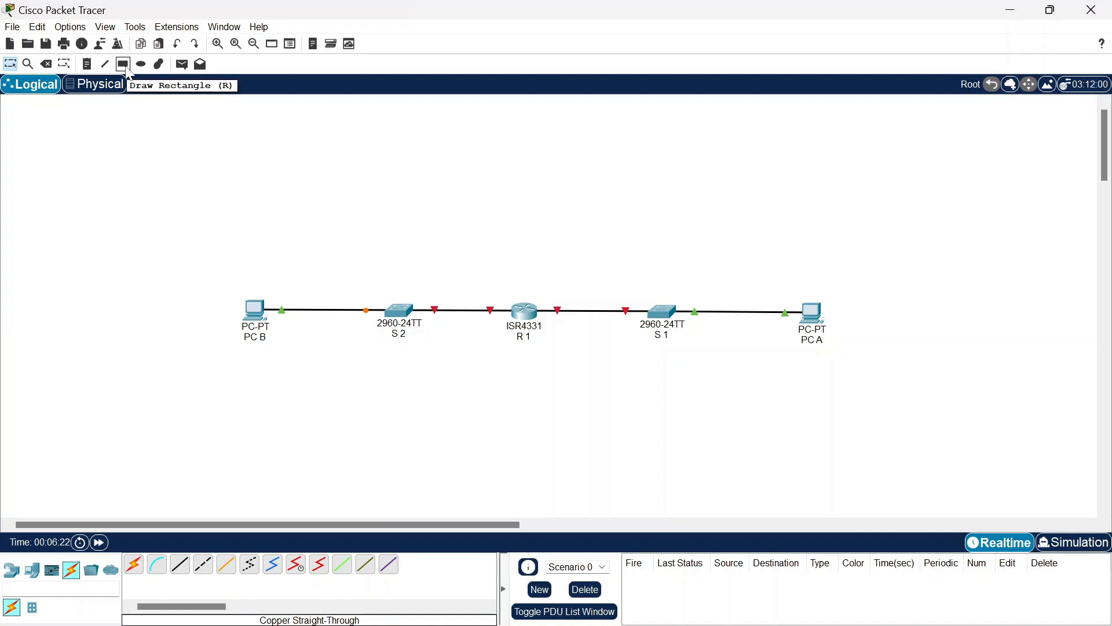
Step: Draw a filled light-cyan rectangle around PC B and S2
left_click(124, 64)
left_click(515, 110)
left_click(626, 100)
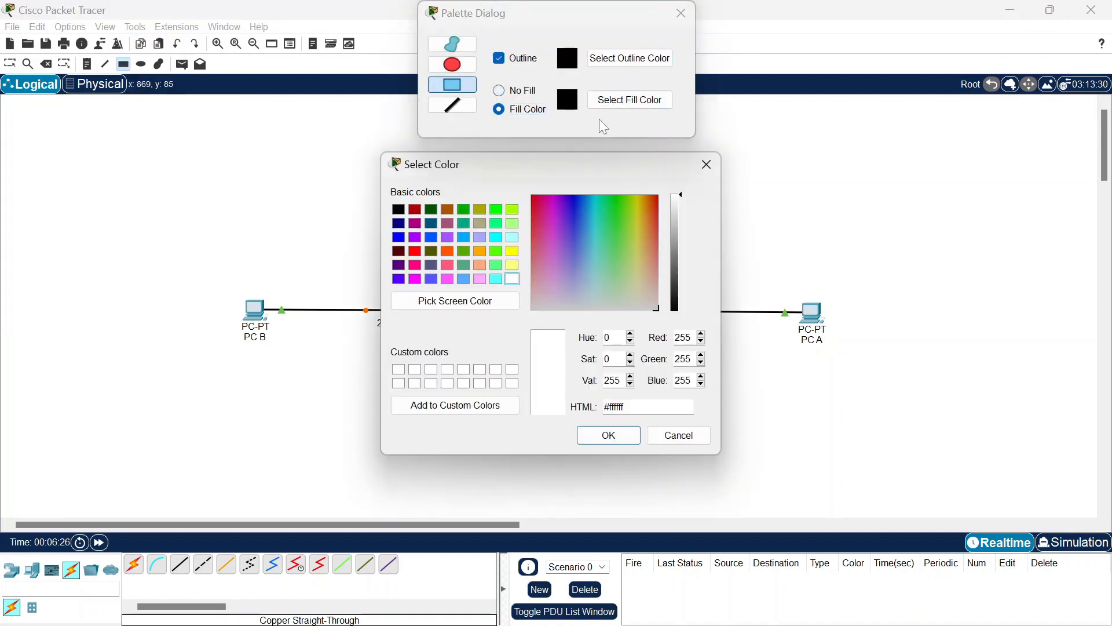
left_click(512, 279)
left_click(609, 436)
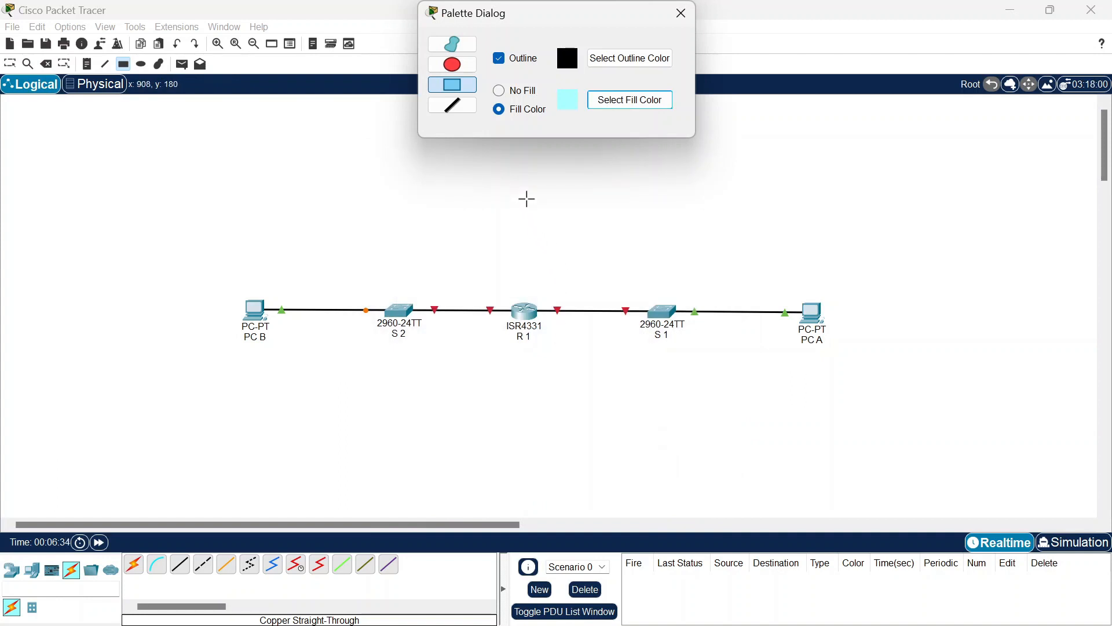
mouse_move(526, 199)
left_mouse_down()
mouse_move(494, 395)
mouse_move(336, 429)
mouse_move(170, 423)
left_mouse_up()
Step: Draw a light-yellow filled rectangle around S1 and PC A
left_click(625, 101)
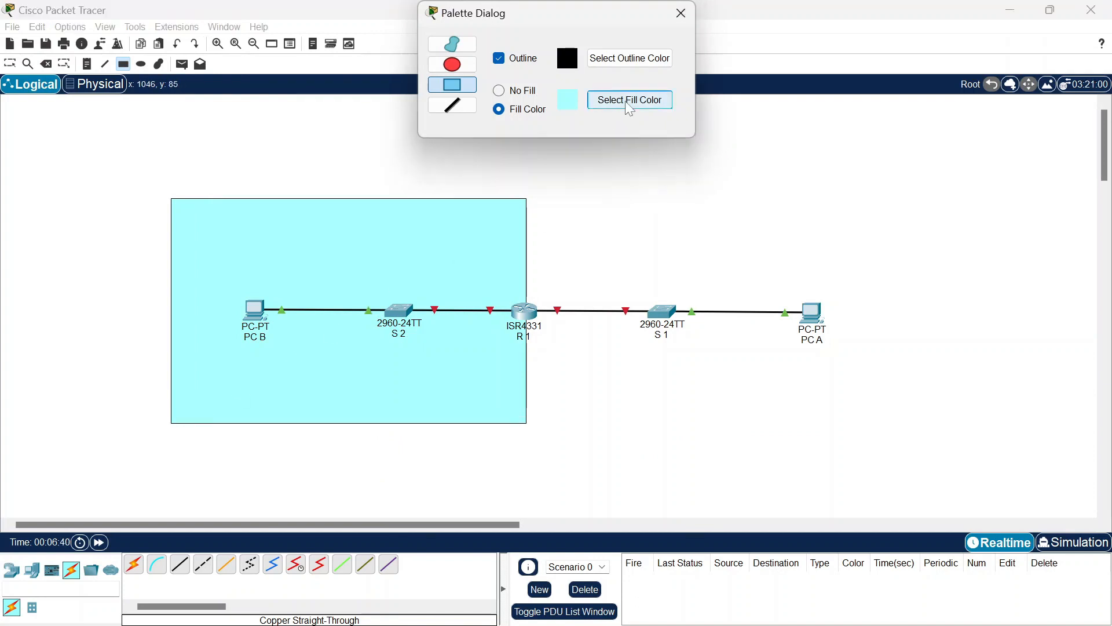
left_click(512, 265)
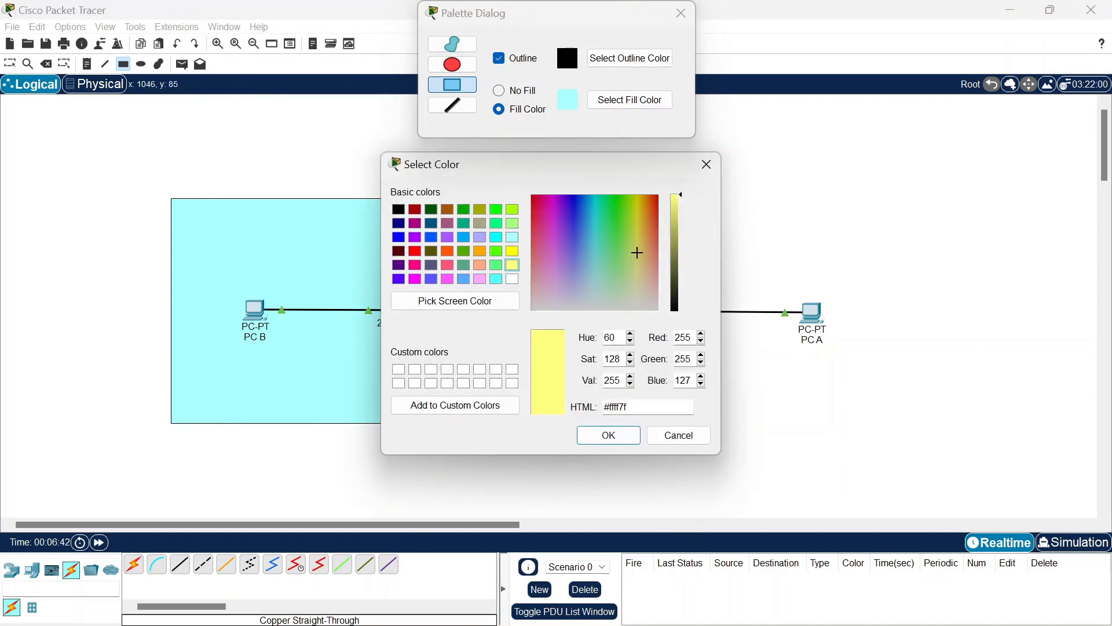
left_click(608, 436)
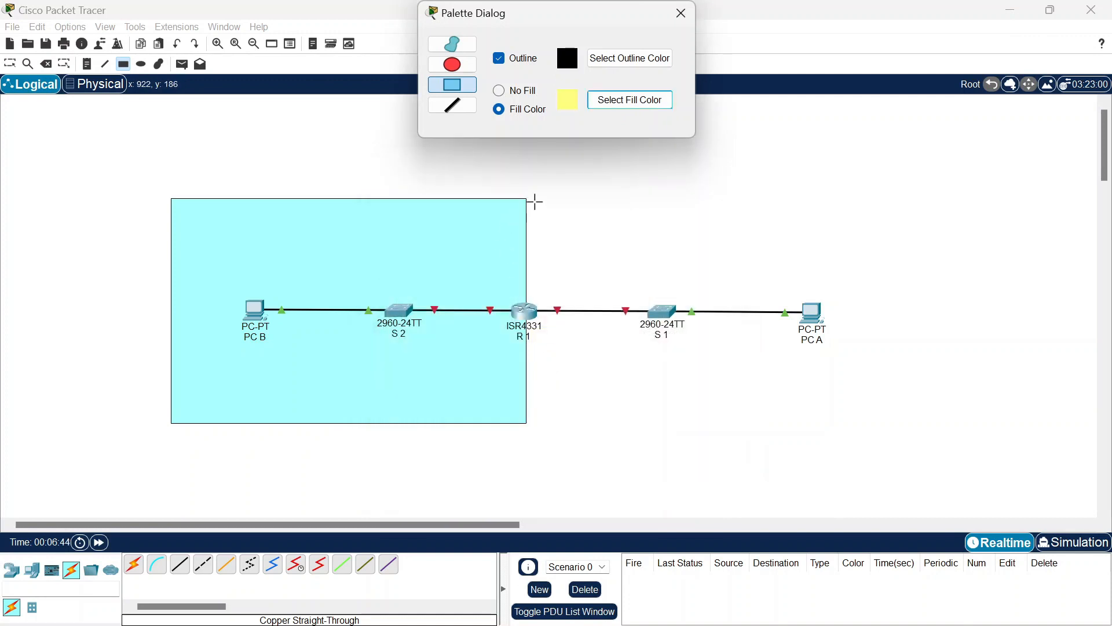
left_click_drag(527, 199, 890, 423)
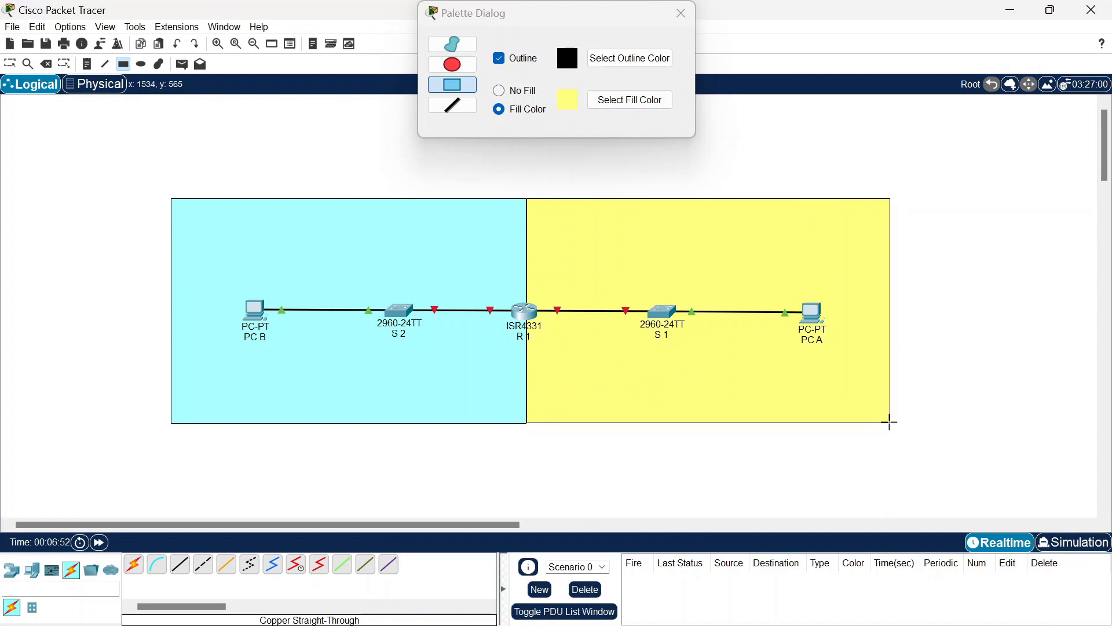
left_click(683, 16)
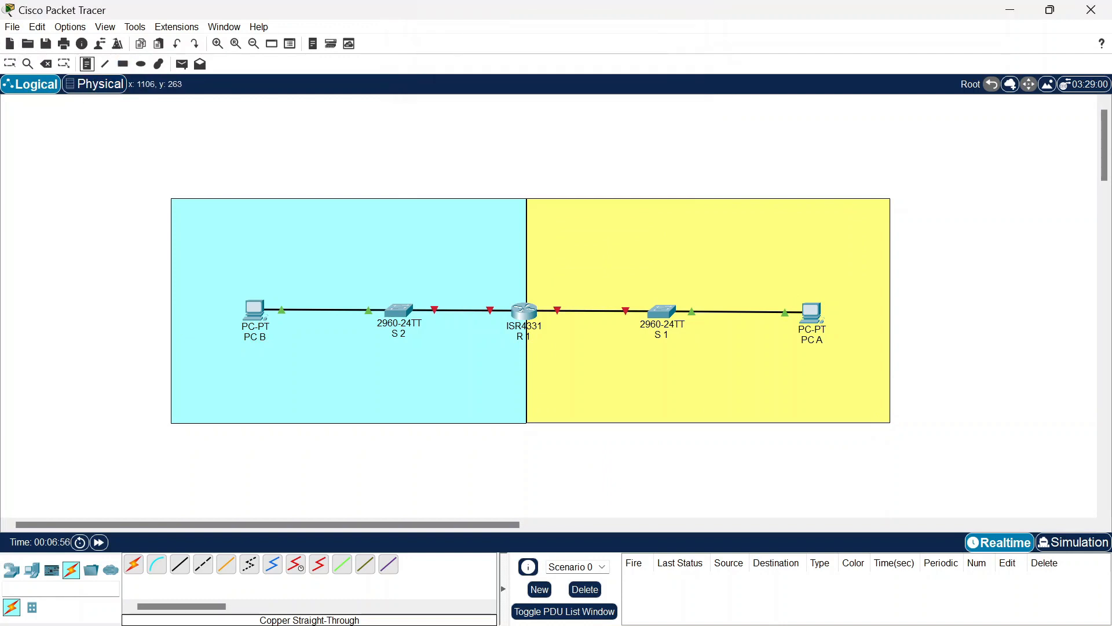
Step: Add notes 'Subnet A - 50 hosts' in the yellow zone and 'Subnet B - 100 hosts' in the cyan zone
left_click(657, 218)
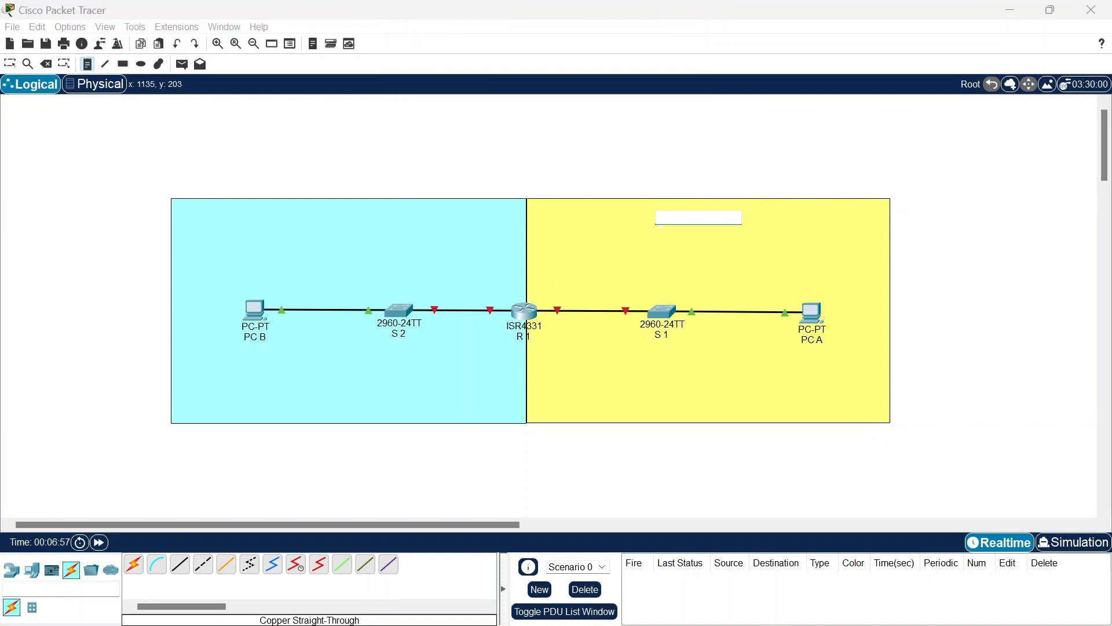
type("Subnet A - 5")
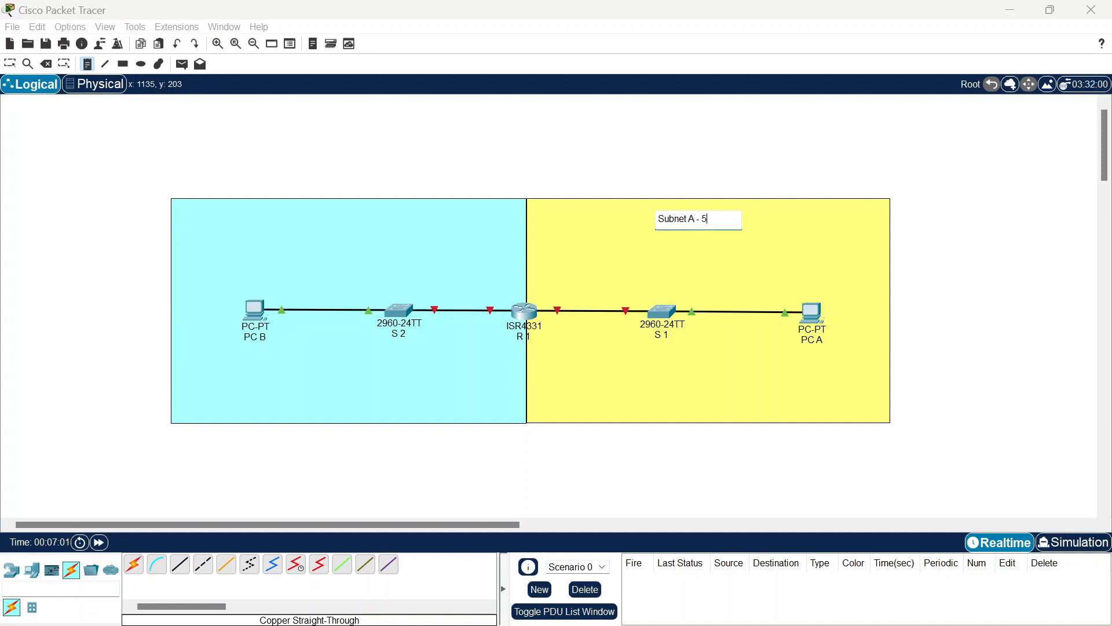
type("0 hosts")
left_click(274, 218)
type("Subnet B - 10")
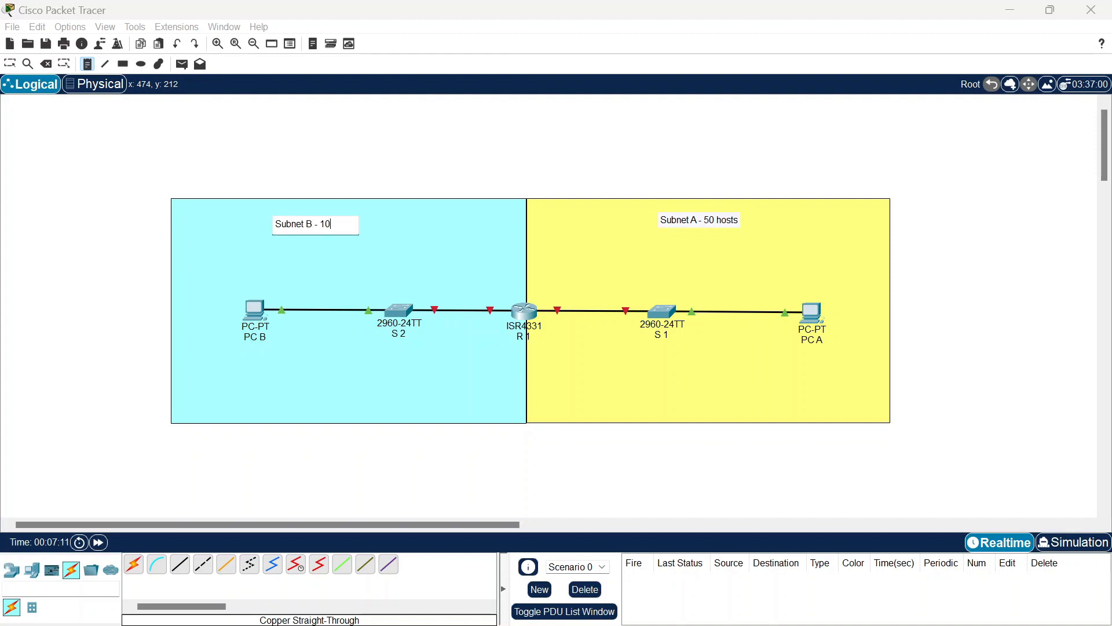
type("0 hosts")
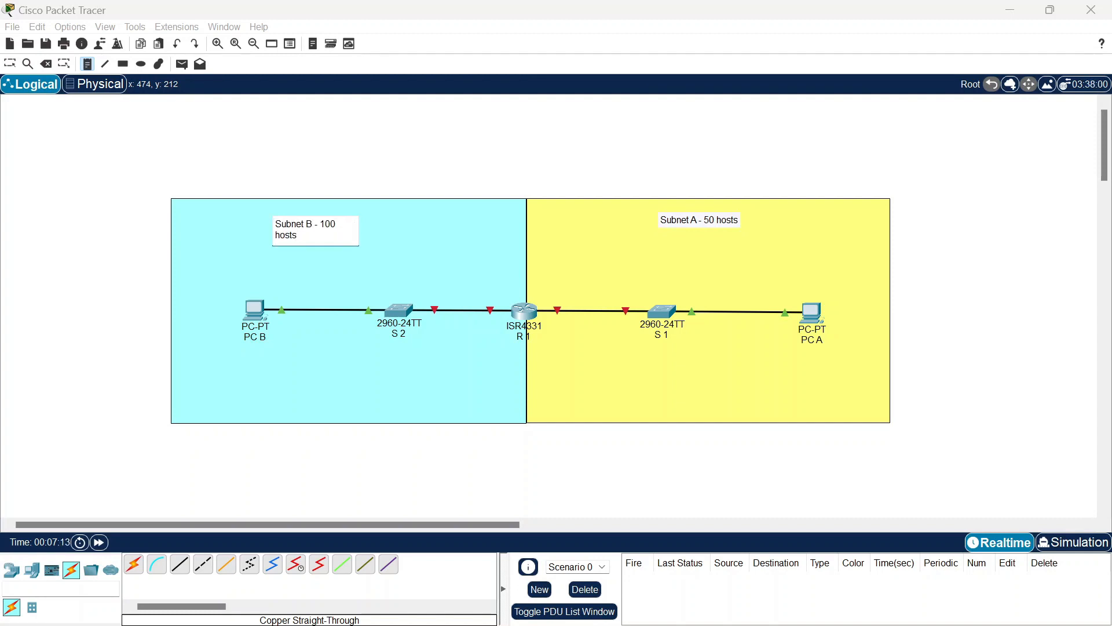
left_click(10, 64)
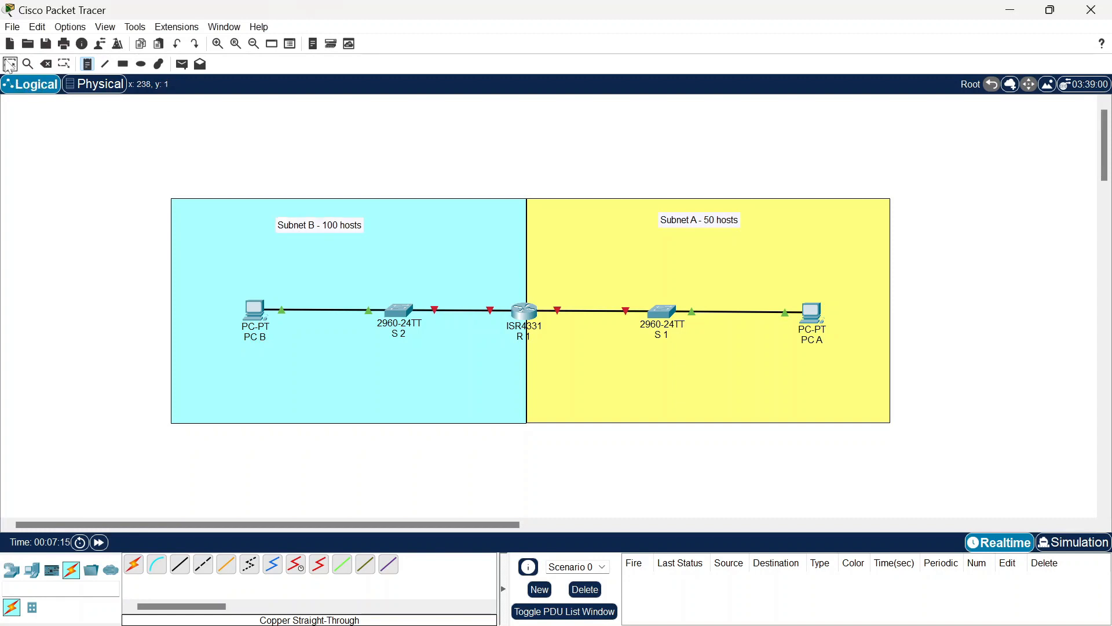
Step: Move both subnet labels up toward the tops of their zones
left_click(296, 227)
left_click(9, 65)
left_click_drag(295, 227, 313, 219)
left_click_drag(718, 222, 747, 215)
left_click(88, 67)
left_click(465, 142)
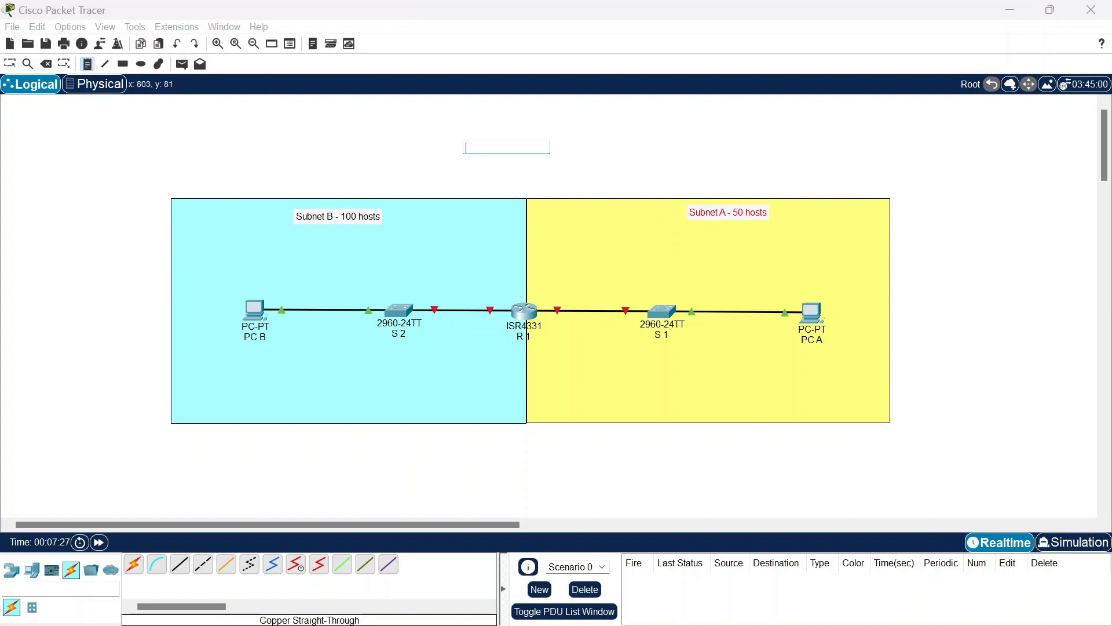
Step: Add notes 192.168.1.0/24 and 2001:db8:acad::/48 above the zones and centre them
type("192.168.1")
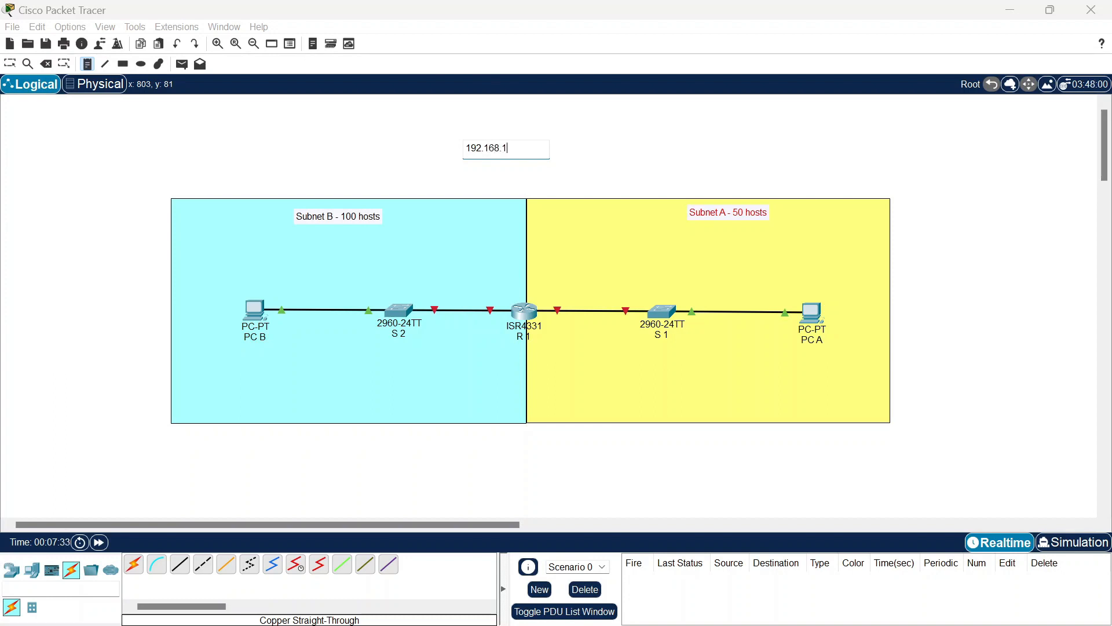
type(".0/24")
left_click(452, 177)
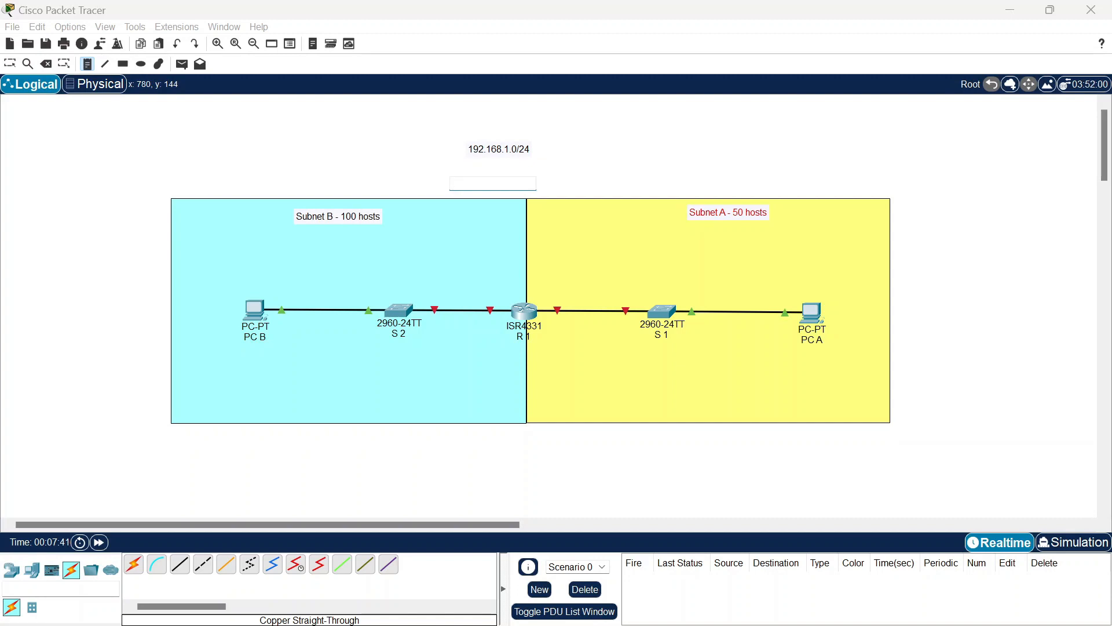
type("2001:db8:acad::/48")
key("Escape")
left_click_drag(488, 149, 542, 182)
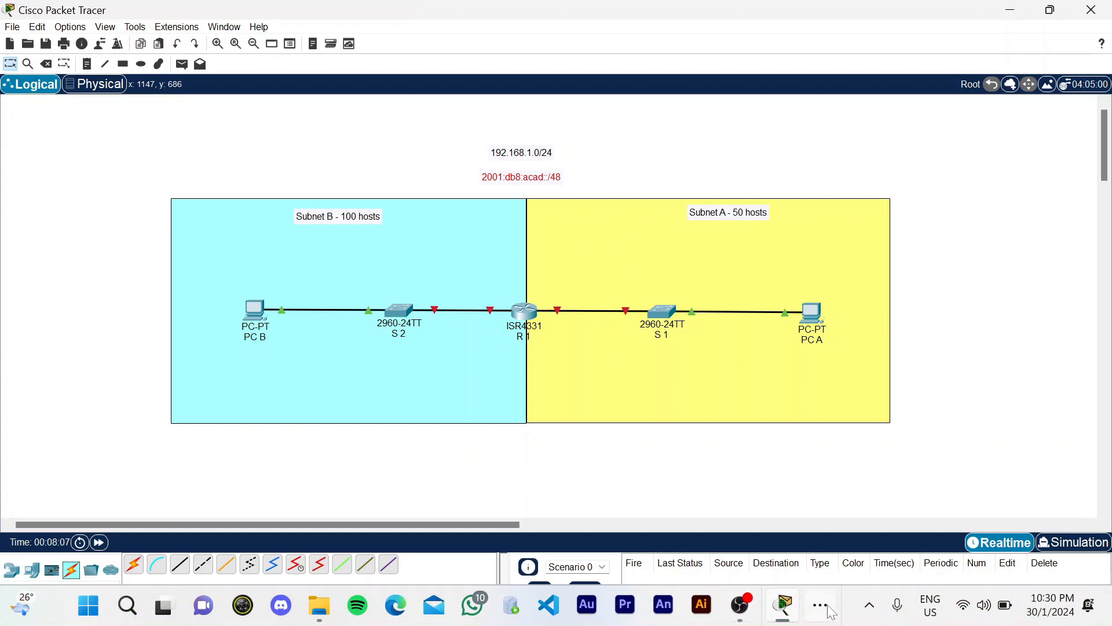
Step: Switch to the Assignment CN Excel workbook through the taskbar overflow
left_click(820, 606)
left_click(830, 564)
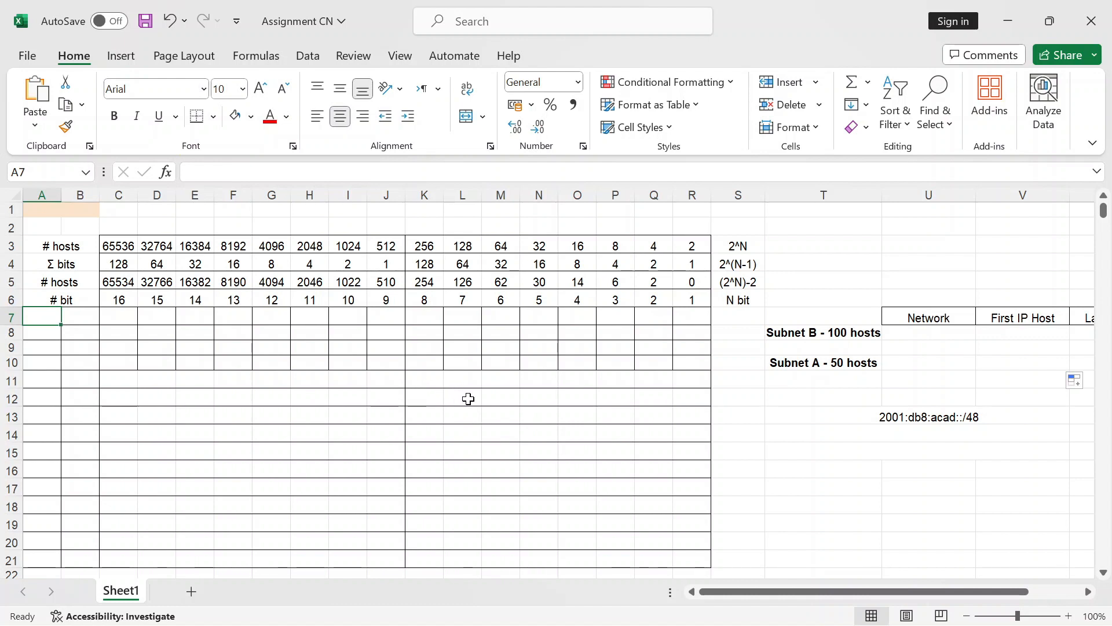
Step: In Assignment CN, enter 192.168.1.0/24 in A1 and octets 192 and 168 in rows 7–8
left_click(784, 610)
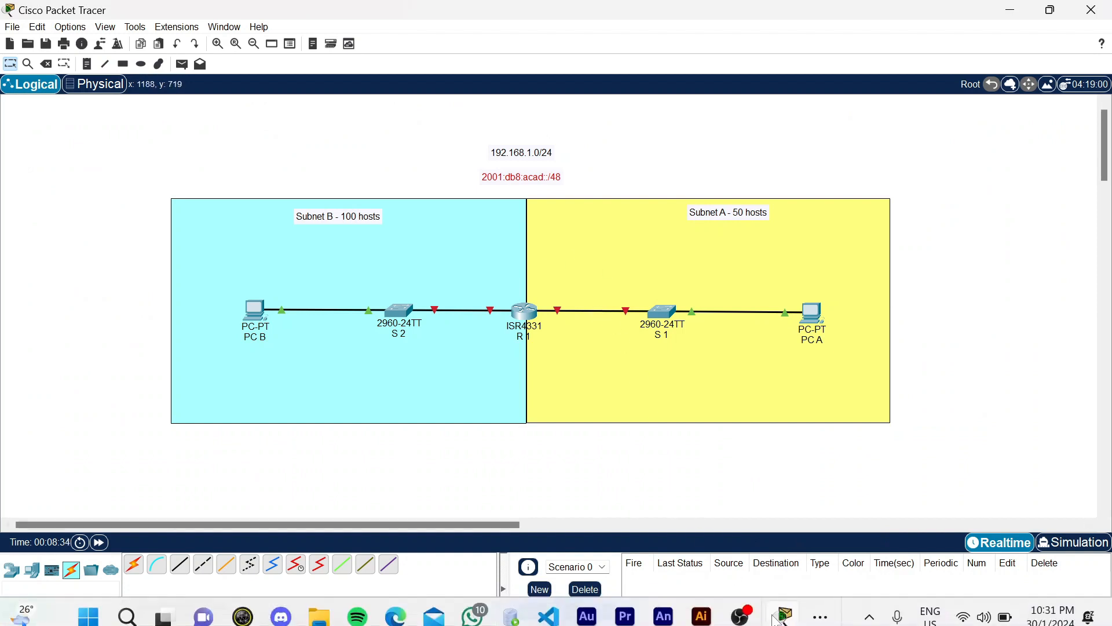
left_click(821, 605)
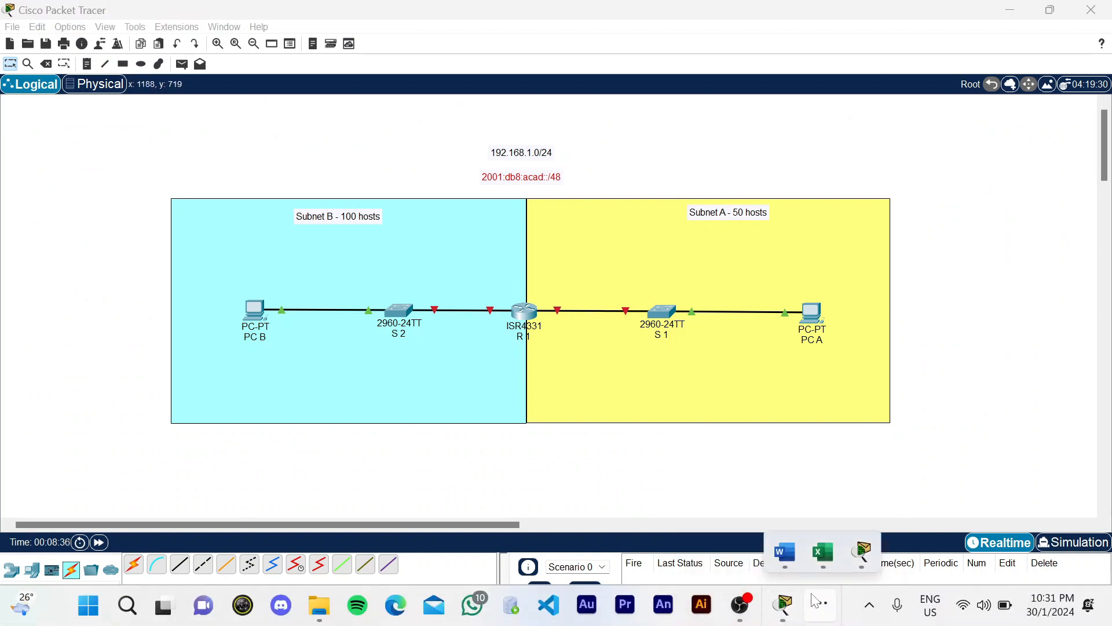
left_click(824, 555)
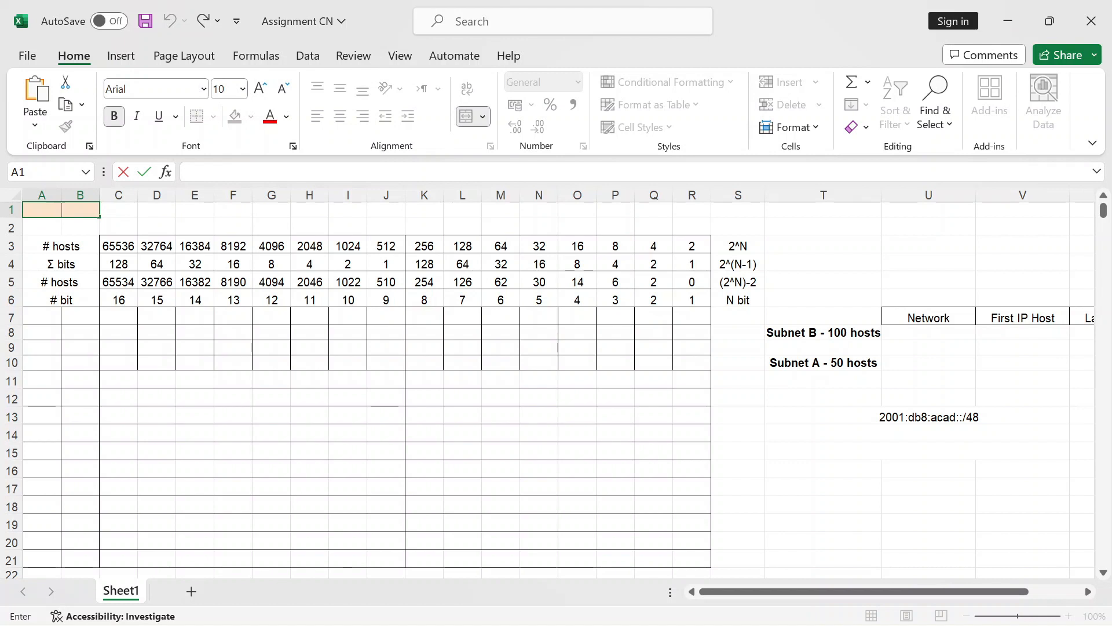
type("192")
type(".168")
type(".")
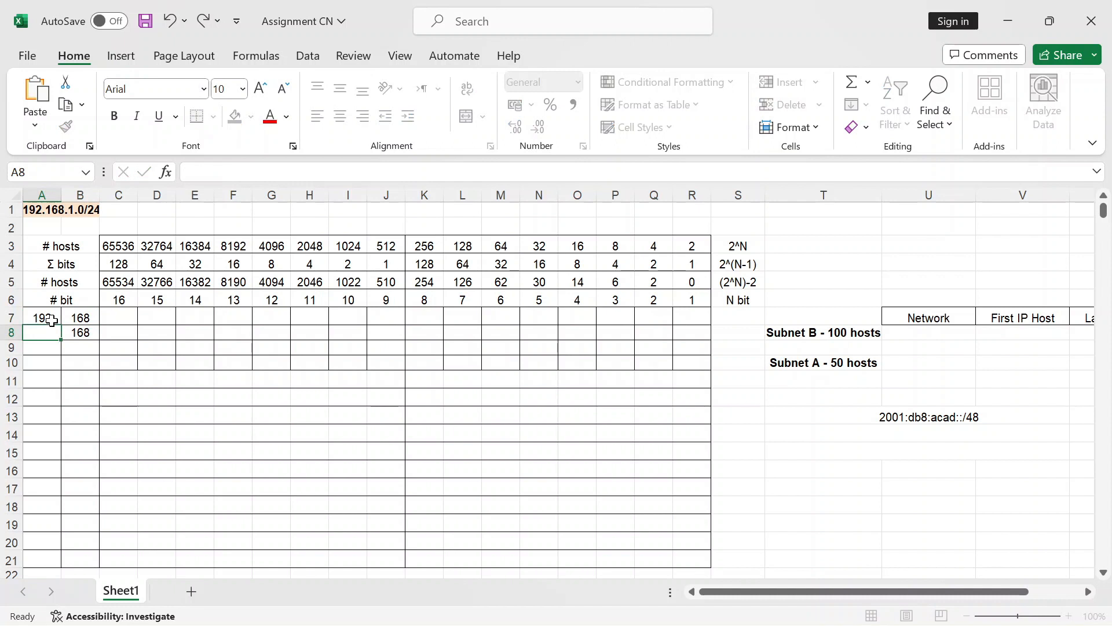
type("192")
key("Tab")
key("Tab")
key("Up")
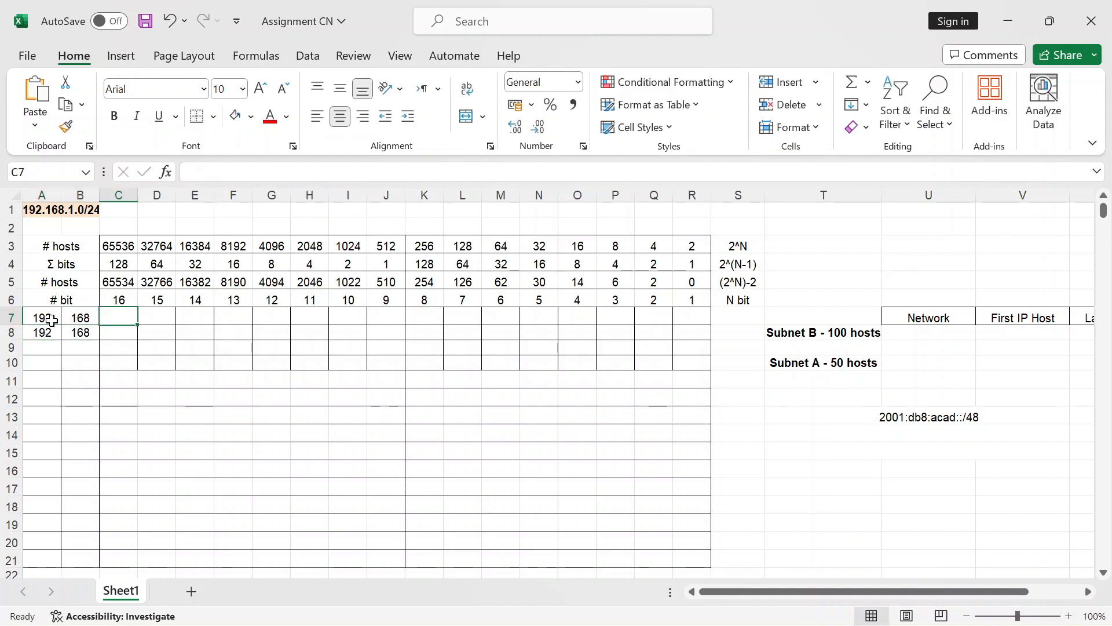
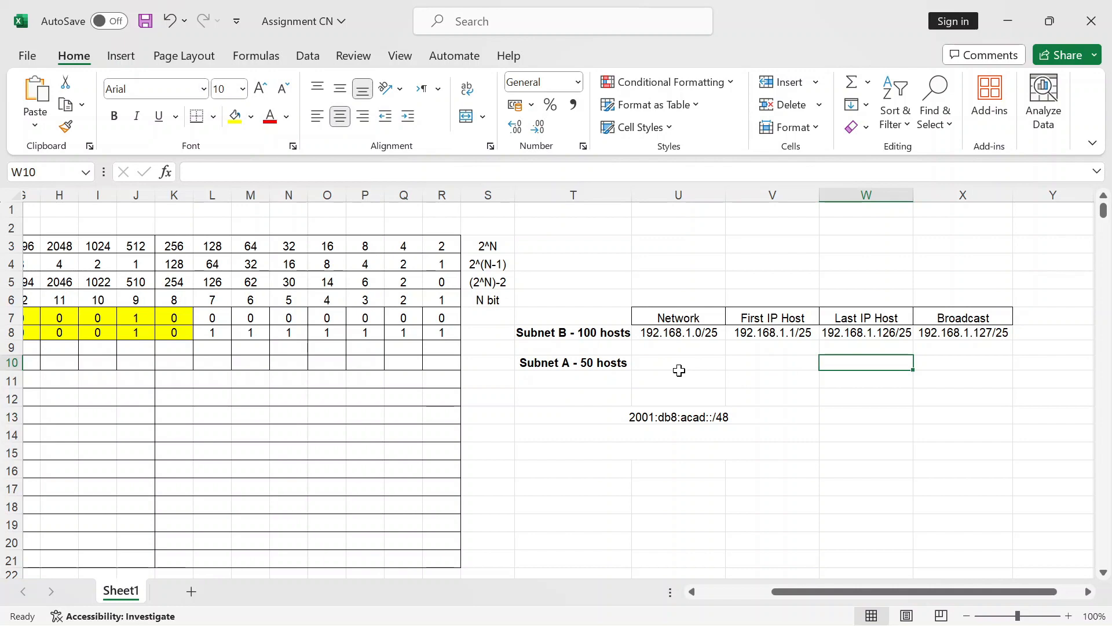
Step: Enter 192 and 168 in cells A9:B9 and A10:B10
scroll(680, 371, "left", 3)
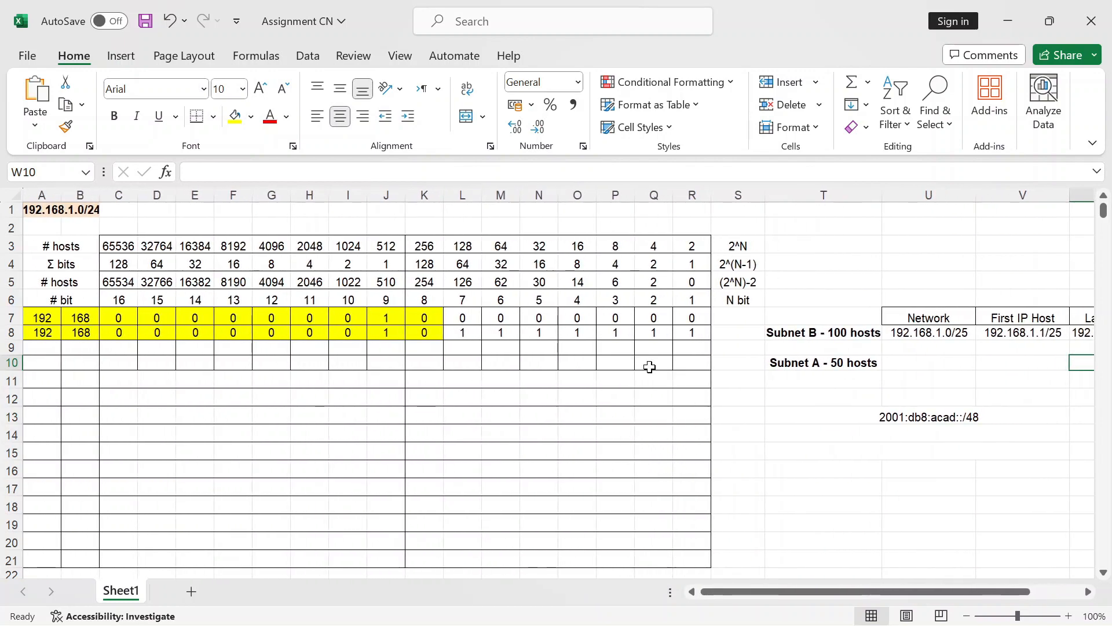
left_click(45, 344)
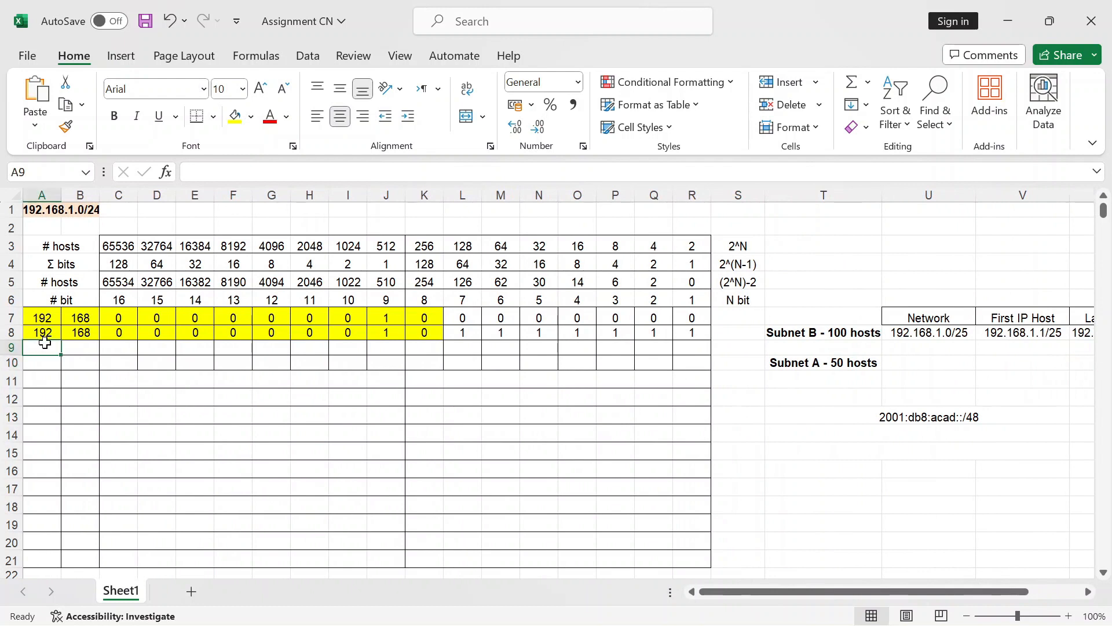
type("192")
key("Tab")
type("1")
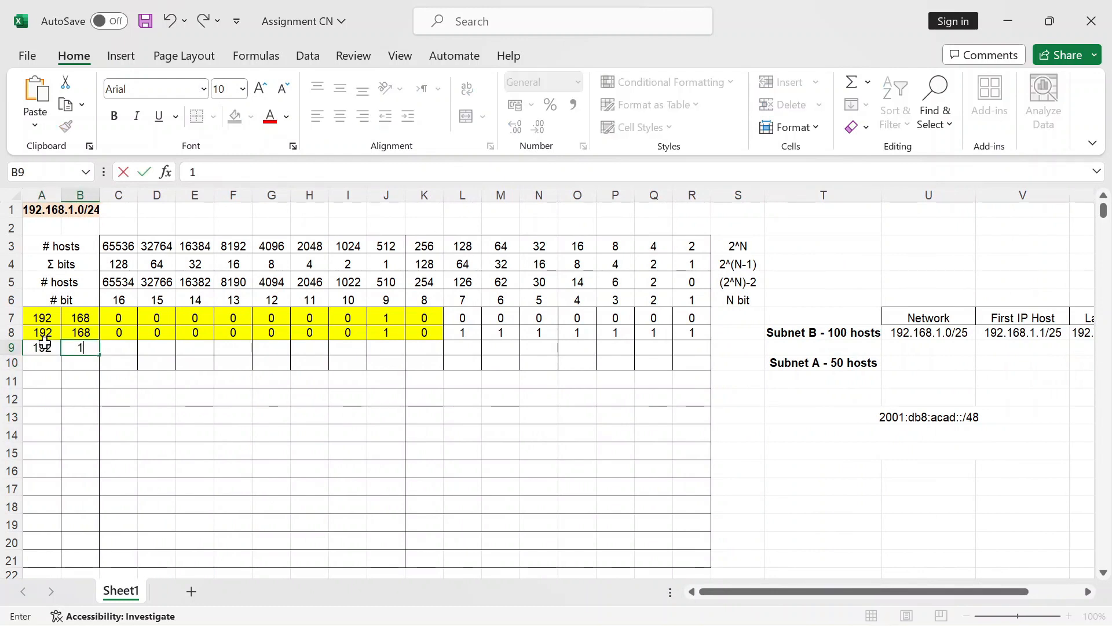
type("68")
key("Return")
type("1")
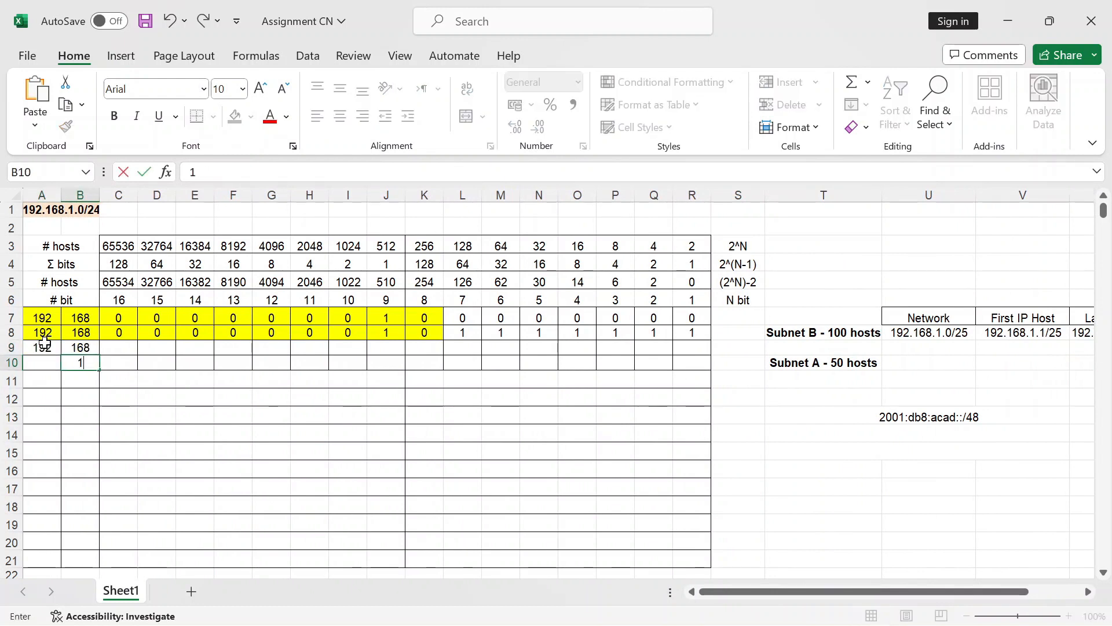
type("68")
key("Left")
type("1")
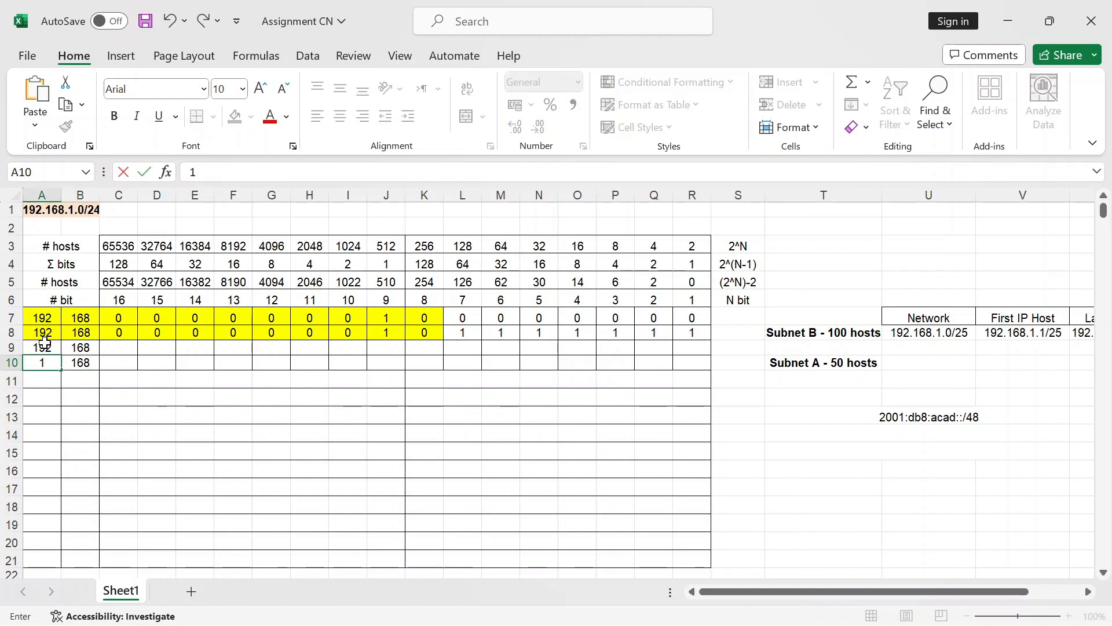
type("92")
key("Right")
key("Right")
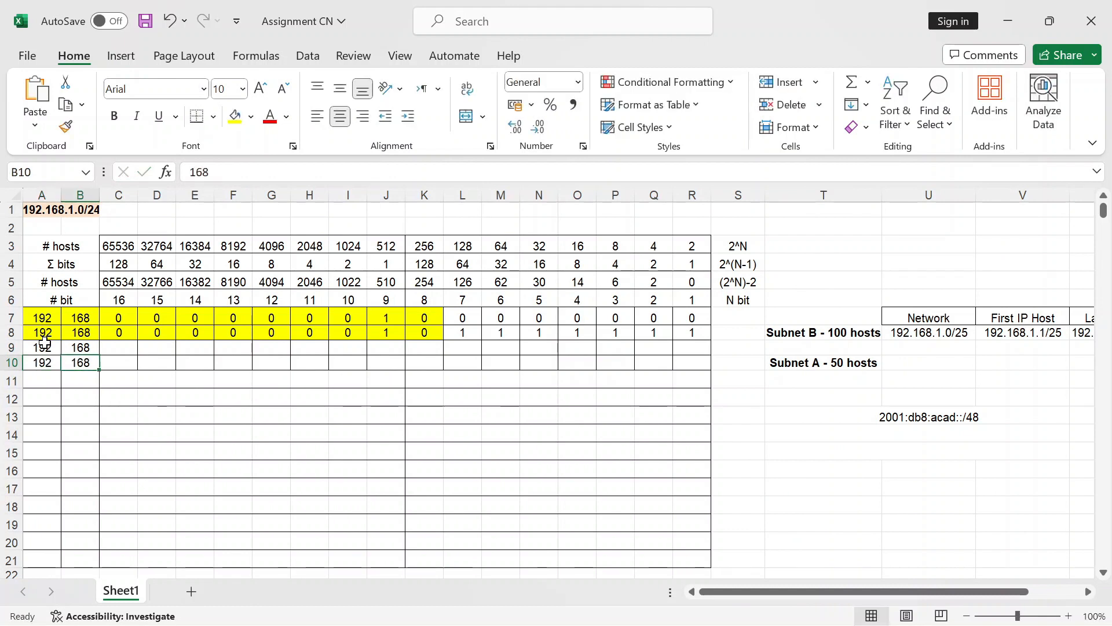
Step: Fill row 9's bit cells with 0s, with a single 1 in J9
key("Up")
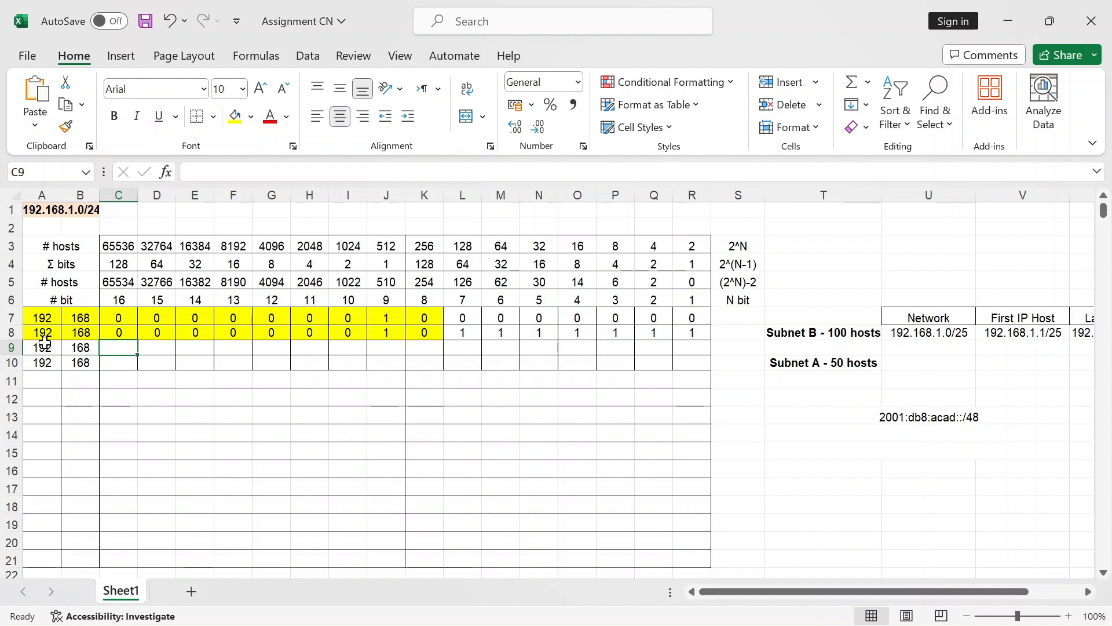
key("0")
key("Right")
key("0")
key("Right")
key("0")
key("Right")
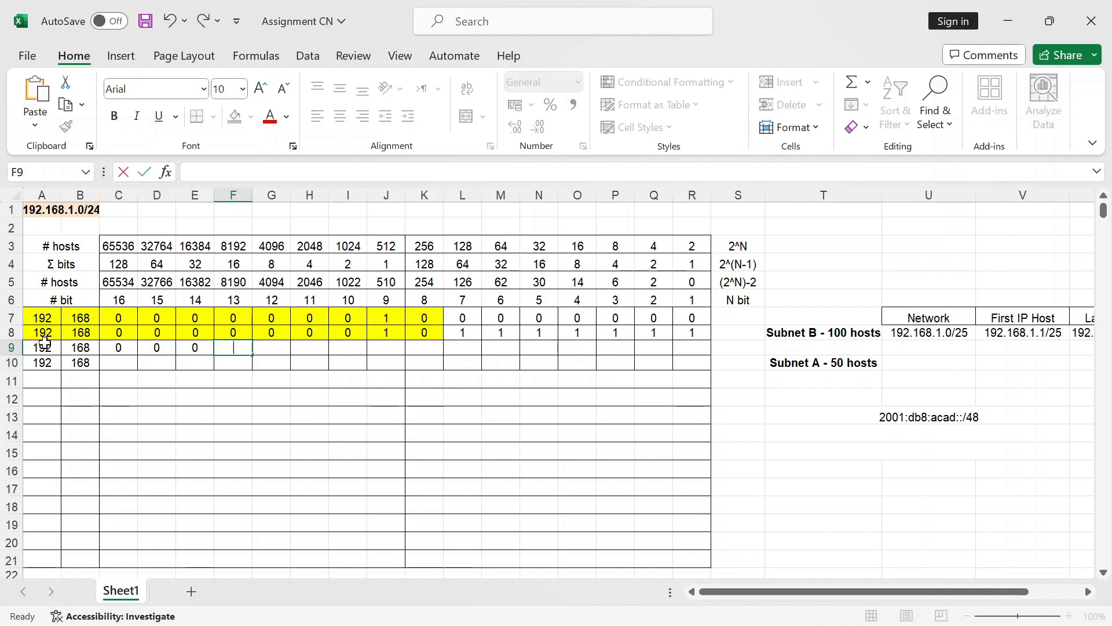
key("0")
key("Right")
key("0")
key("Right")
key("0")
key("Right")
key("0")
key("Right")
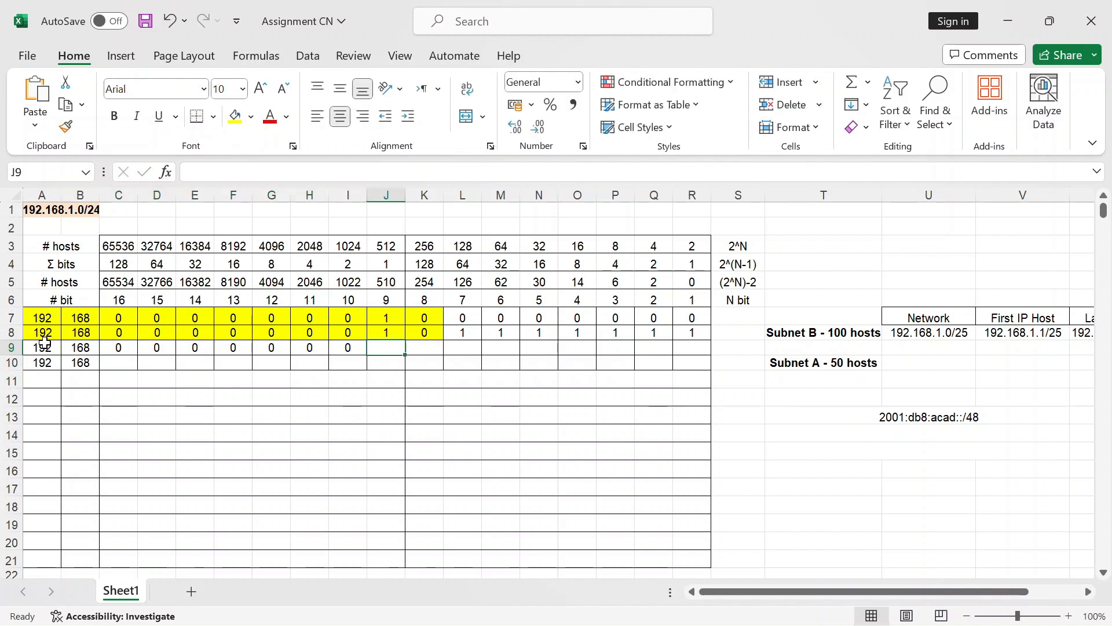
type("1")
key("Return")
key("Up")
key("Right")
type("0")
key("Right")
key("0")
key("Right")
key("0")
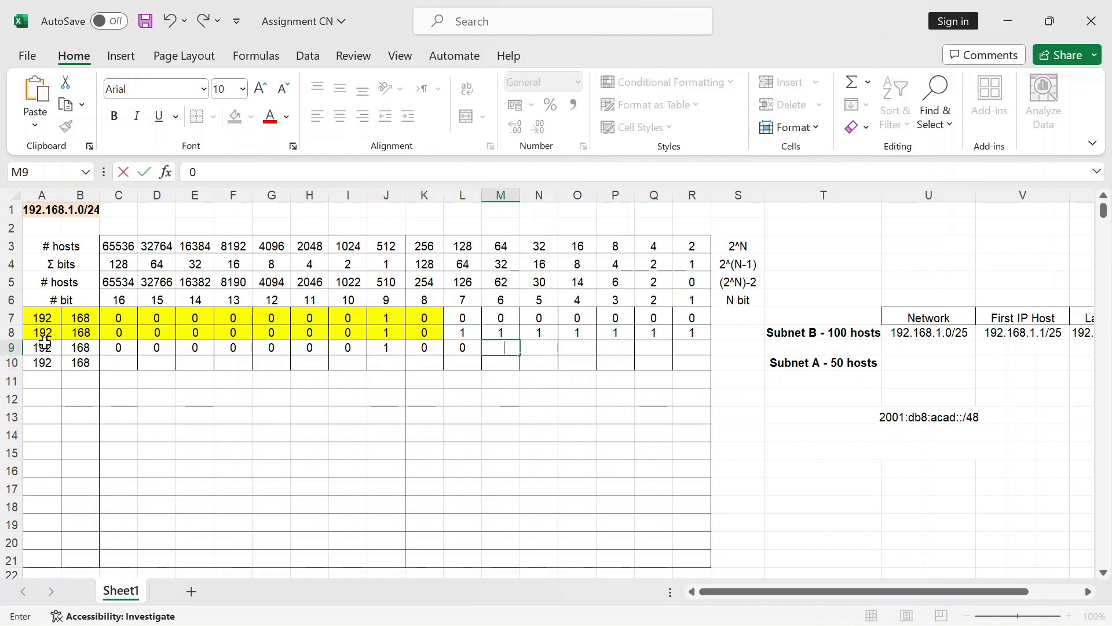
key("Right")
key("0")
key("Right")
key("0")
key("Right")
key("0")
key("Right")
key("0")
key("Right")
key("0")
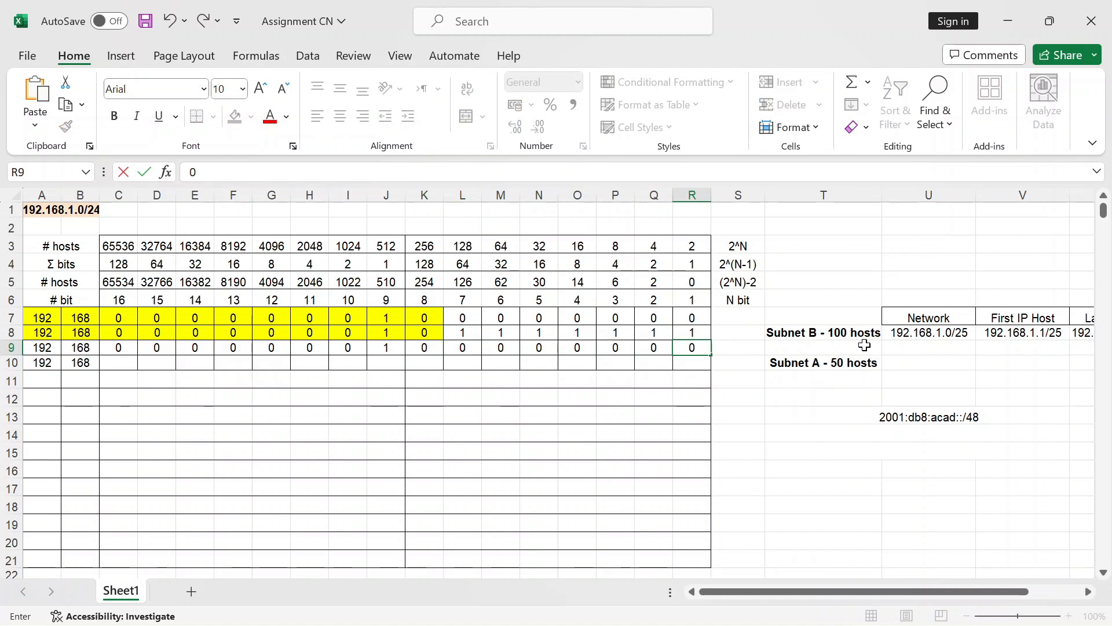
Step: Shade A9:L9 yellow and copy it down into row 10
left_click_drag(463, 348, 42, 347)
left_click(234, 118)
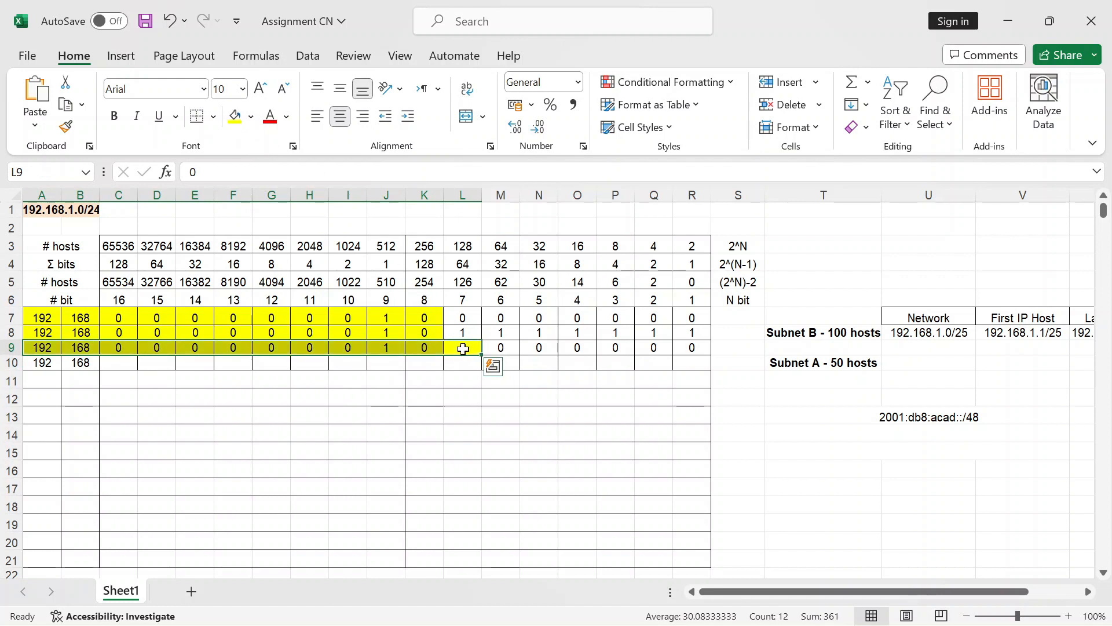
left_click_drag(483, 356, 486, 365)
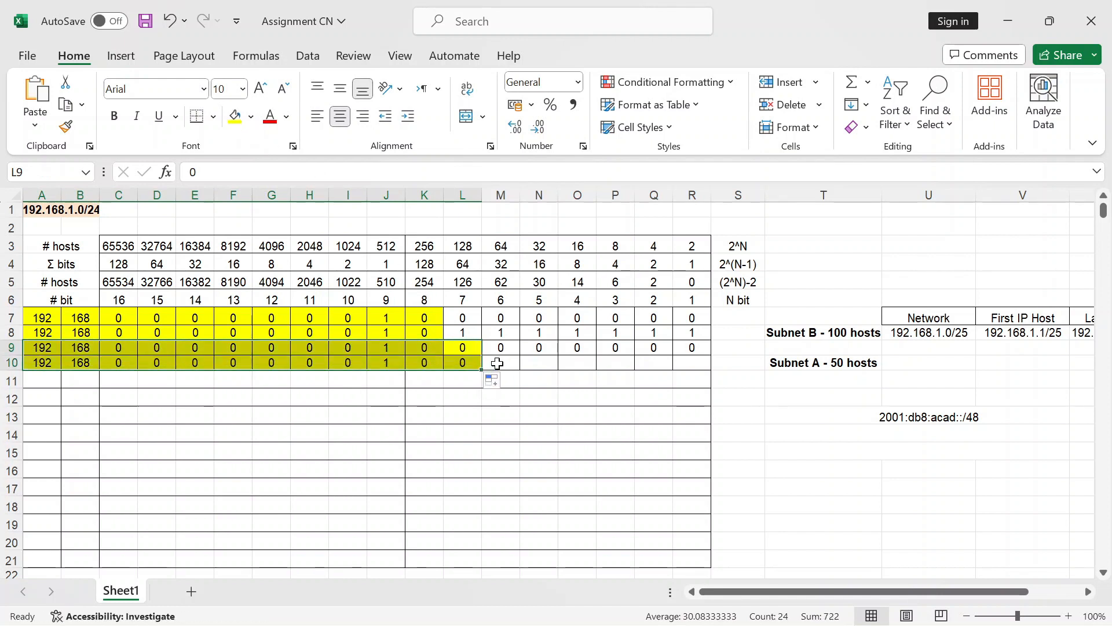
Step: Fill the host bits M10 through R10 with 1s
left_click(497, 364)
type("1")
key("Tab")
type("1")
key("Tab")
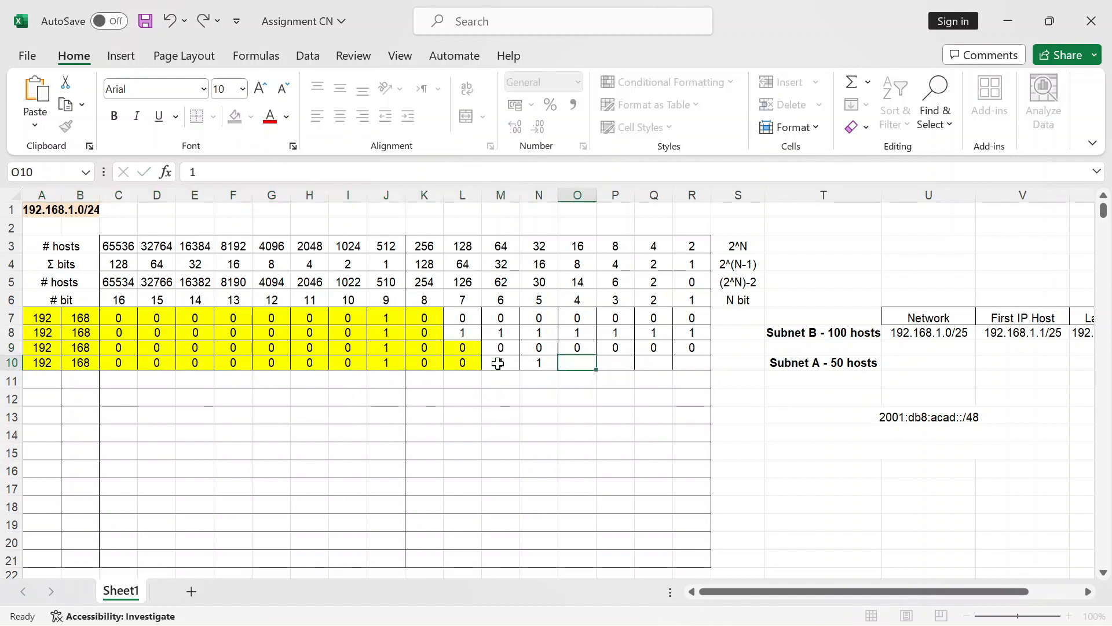
type("1")
key("Tab")
type("1")
key("Tab")
type("1")
key("Tab")
type("1")
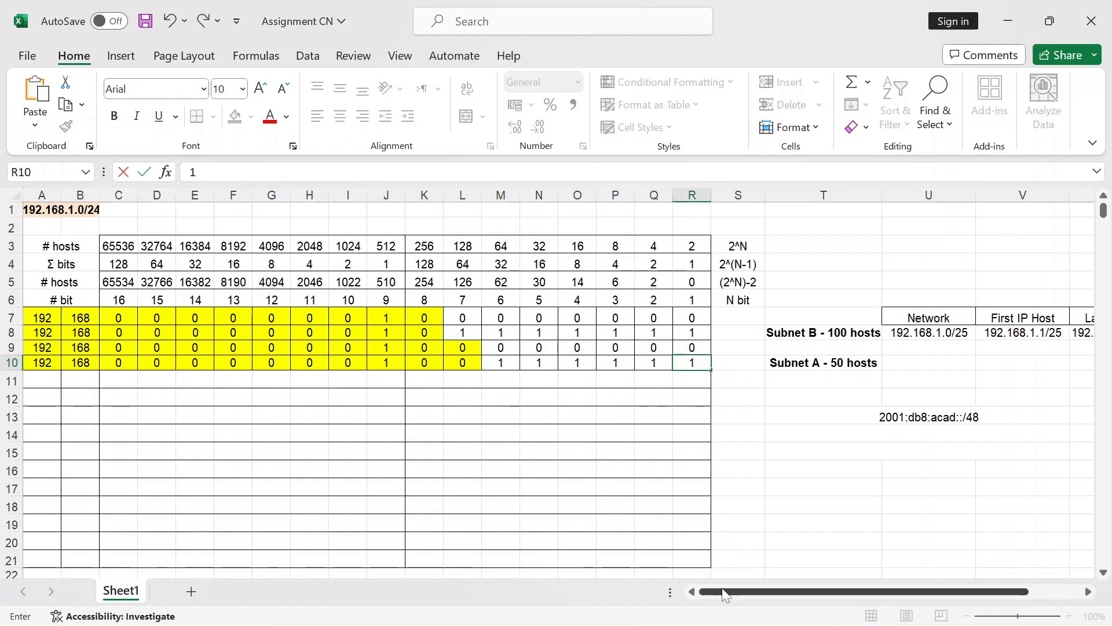
left_click_drag(719, 592, 800, 593)
double_click(760, 362)
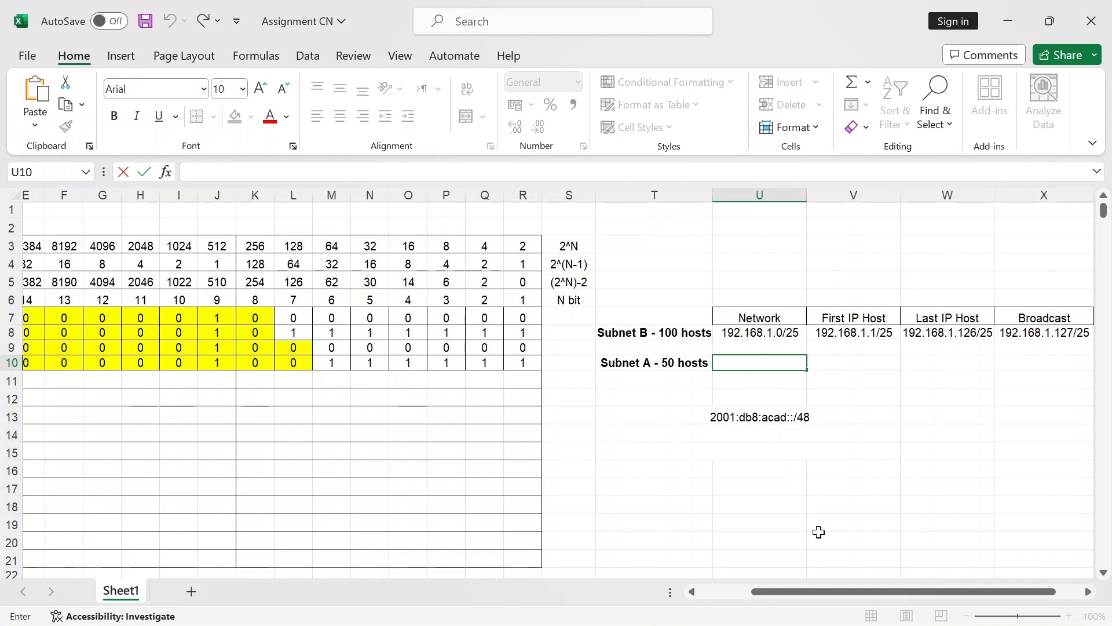
Step: Enter Subnet A's network 192.168.1.128/26 and confirm its broadcast 192.168.1.191/26 against the bit values
type("192.168.1.128/26")
key("Return")
key("Return")
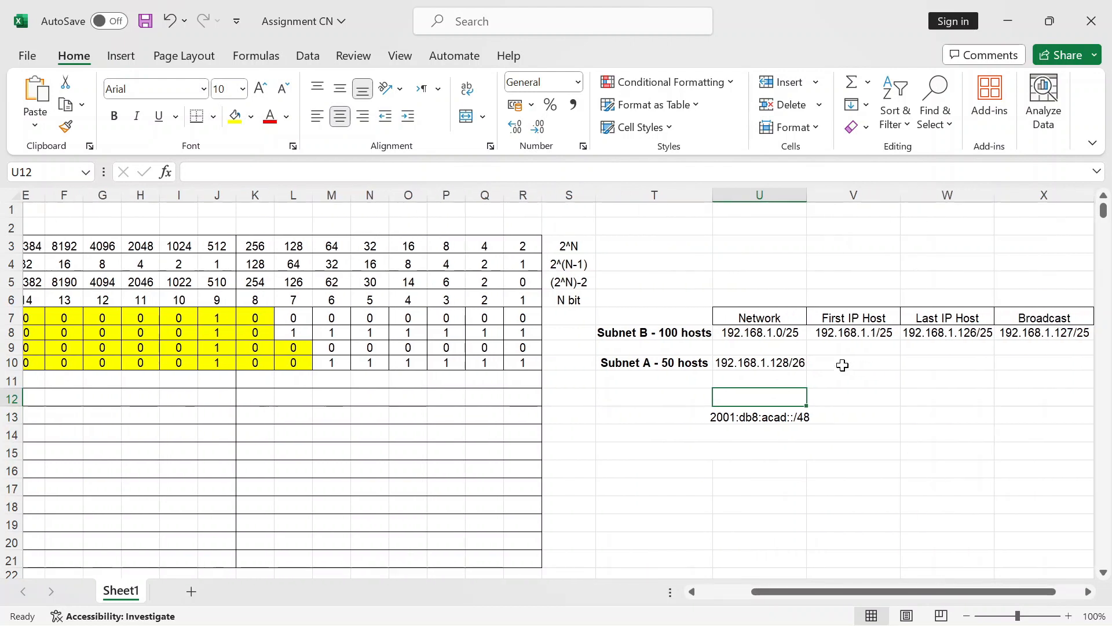
left_click(1021, 365)
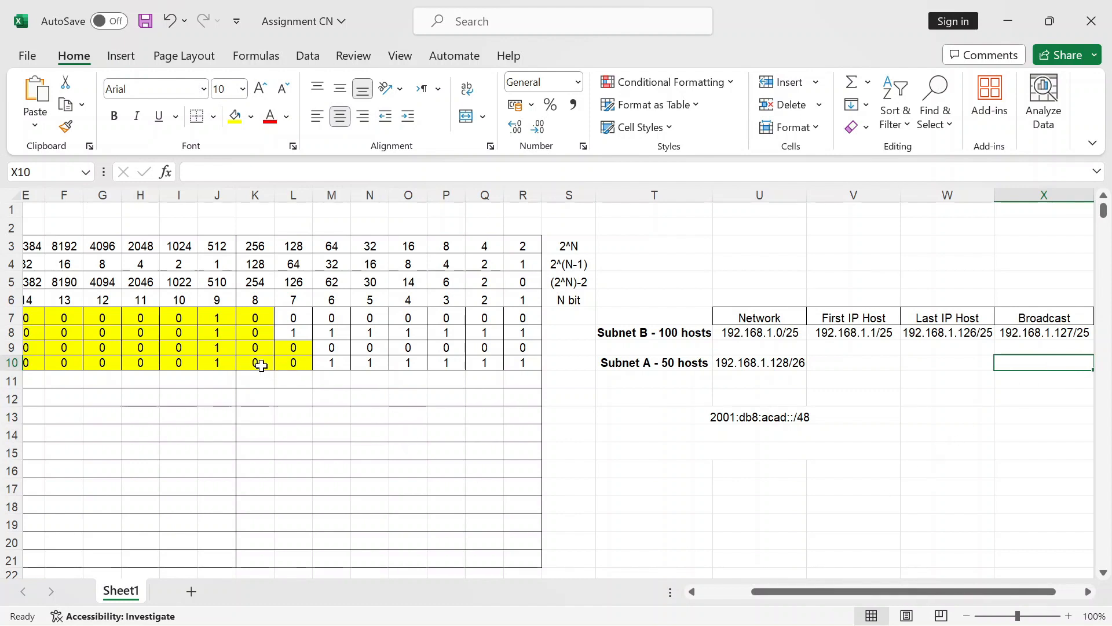
left_click_drag(287, 364, 515, 363)
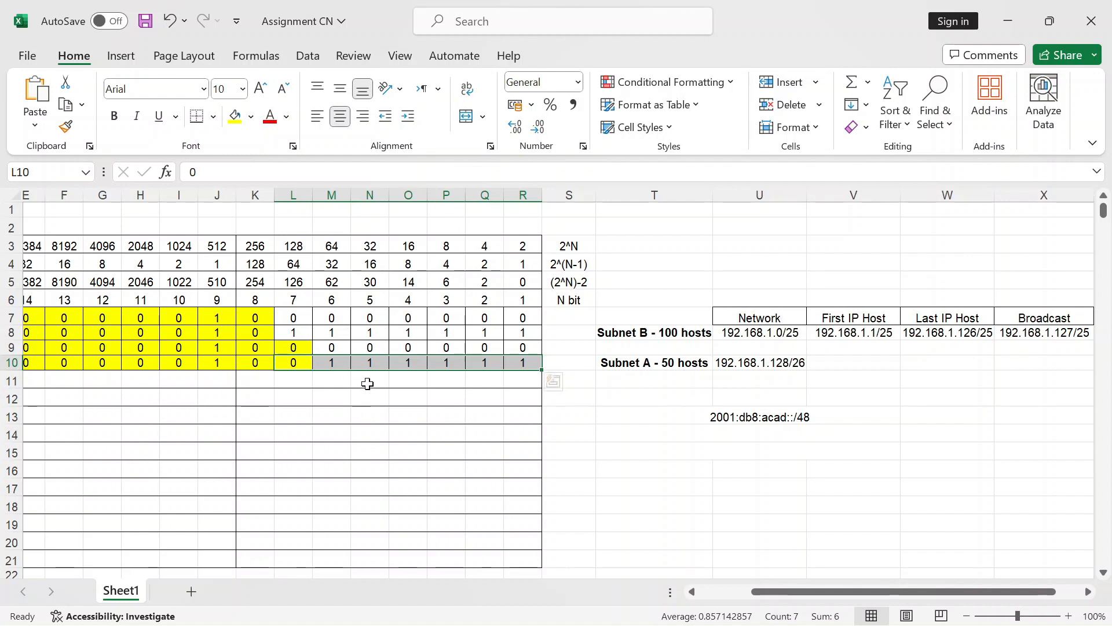
left_click(256, 266)
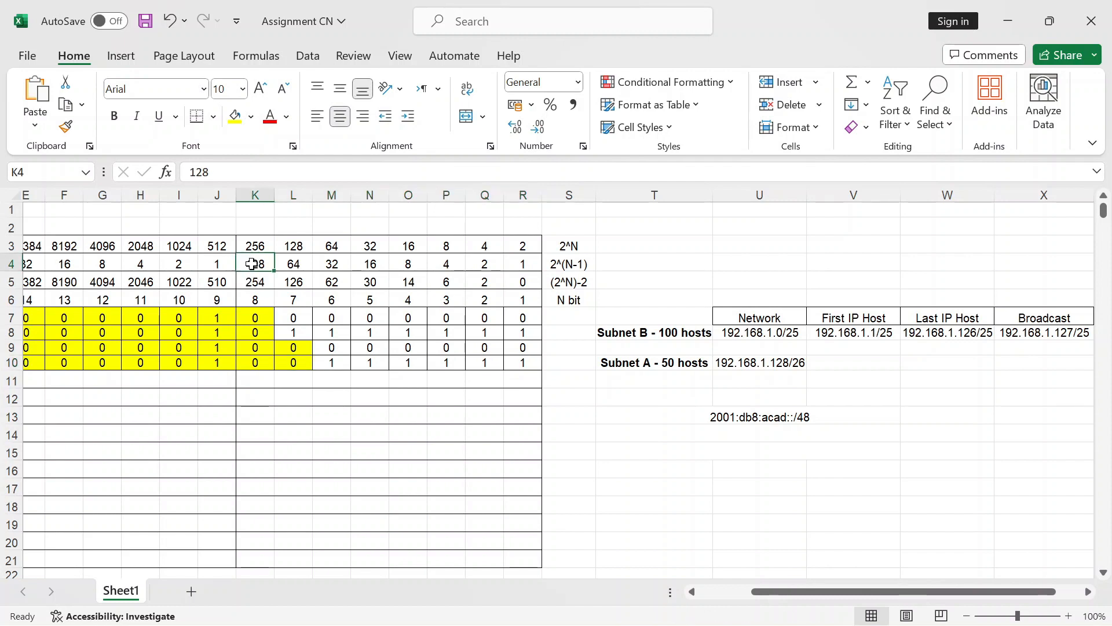
left_click_drag(252, 265, 536, 363)
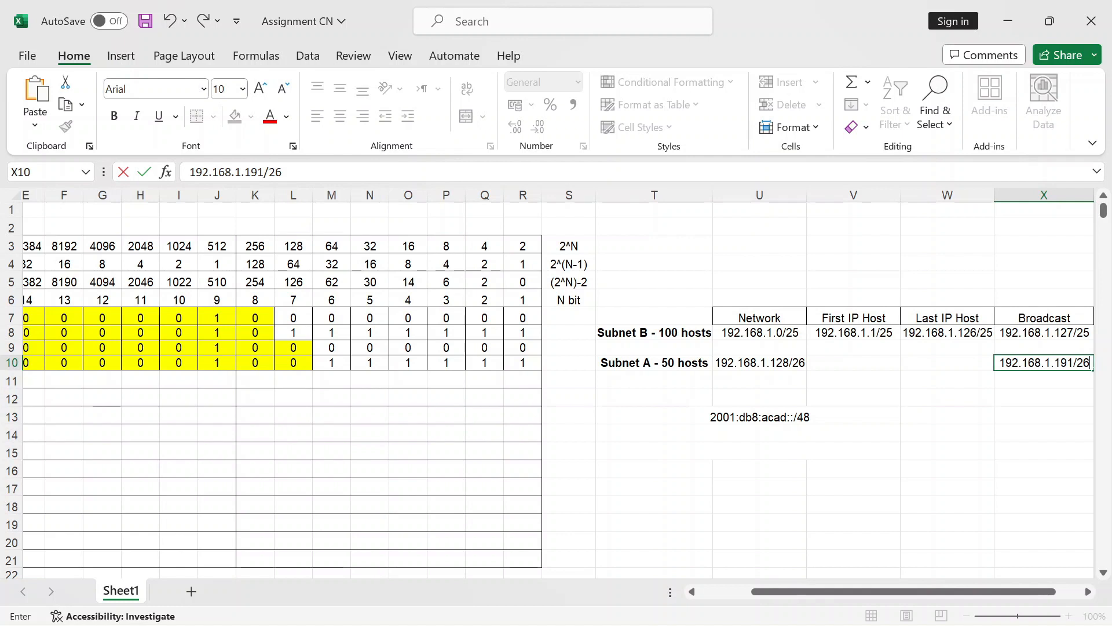
key("Left")
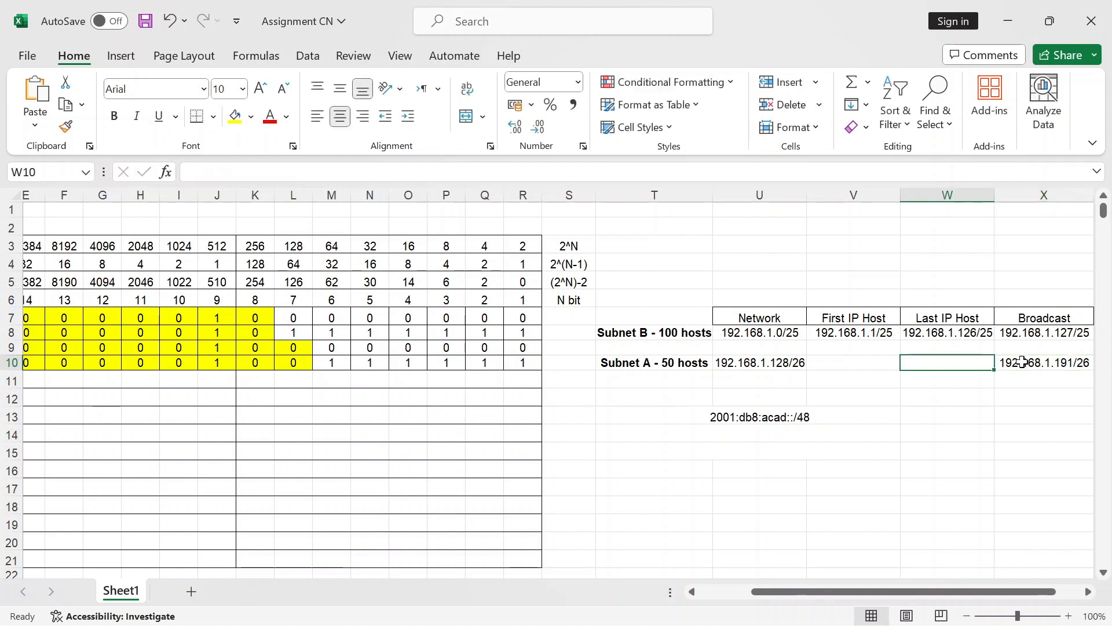
Step: Add Subnet A's last host 192.168.1.190/26 and first host 192.168.1.129/26
type("192")
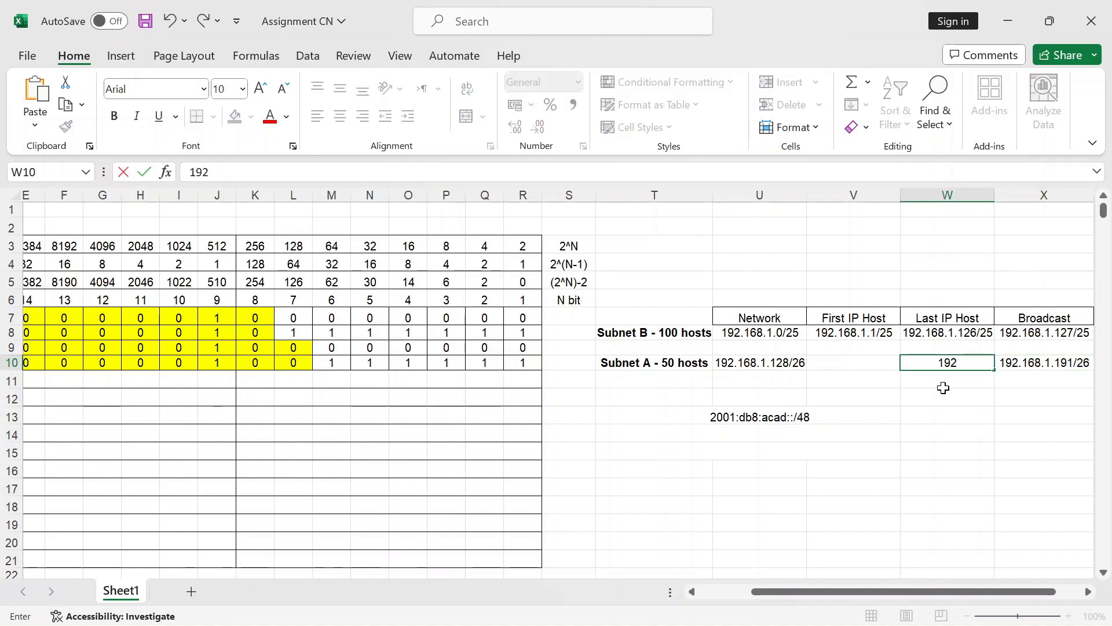
type(".168.")
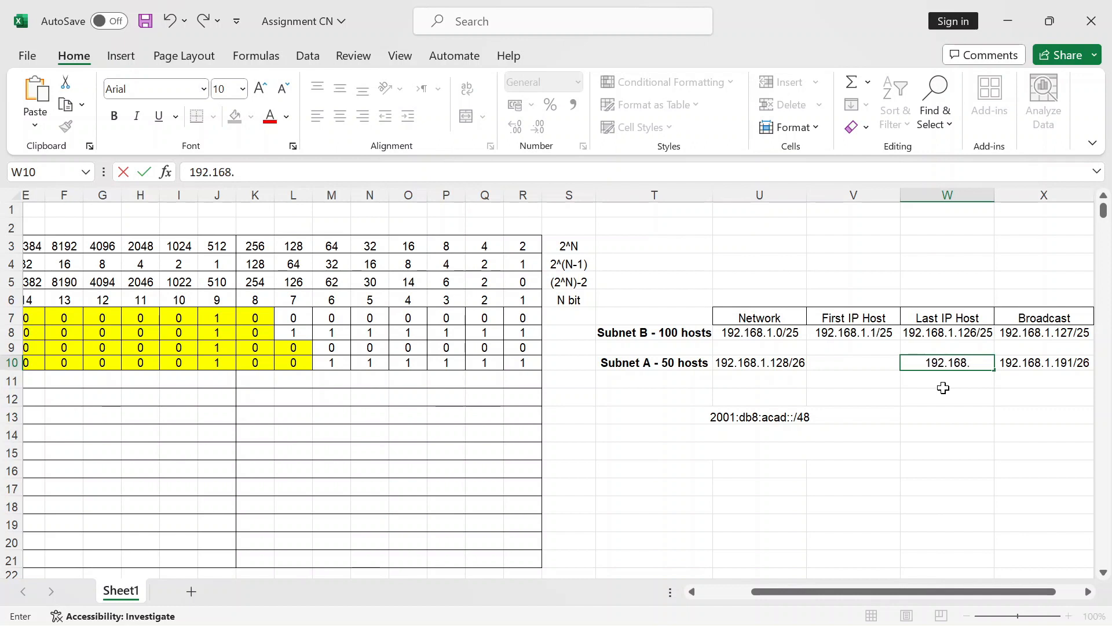
type("1.190/26")
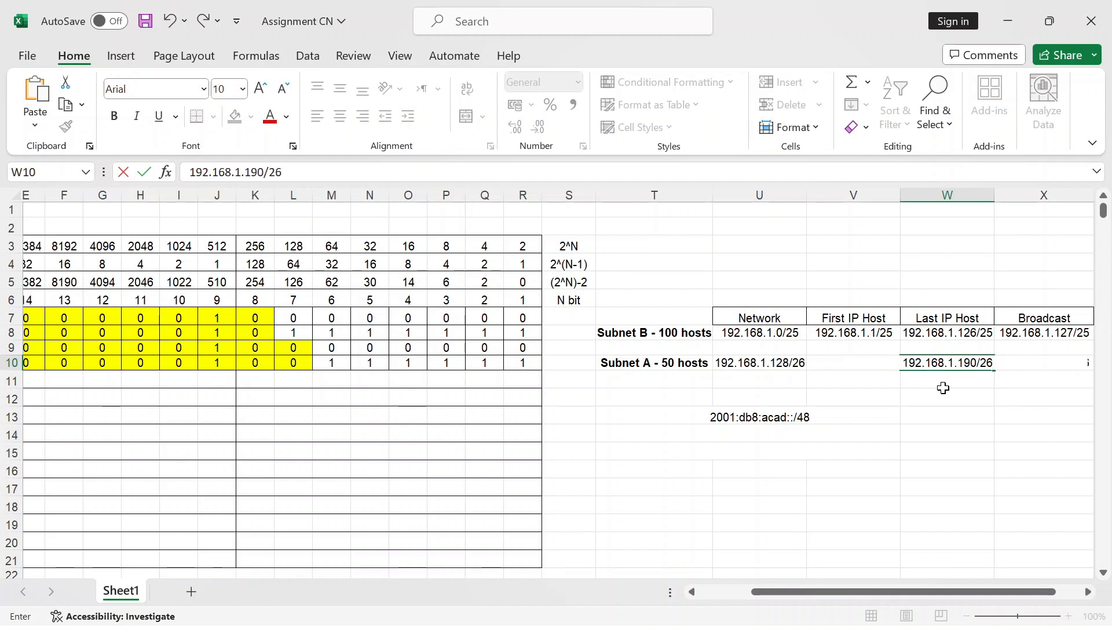
key("Left")
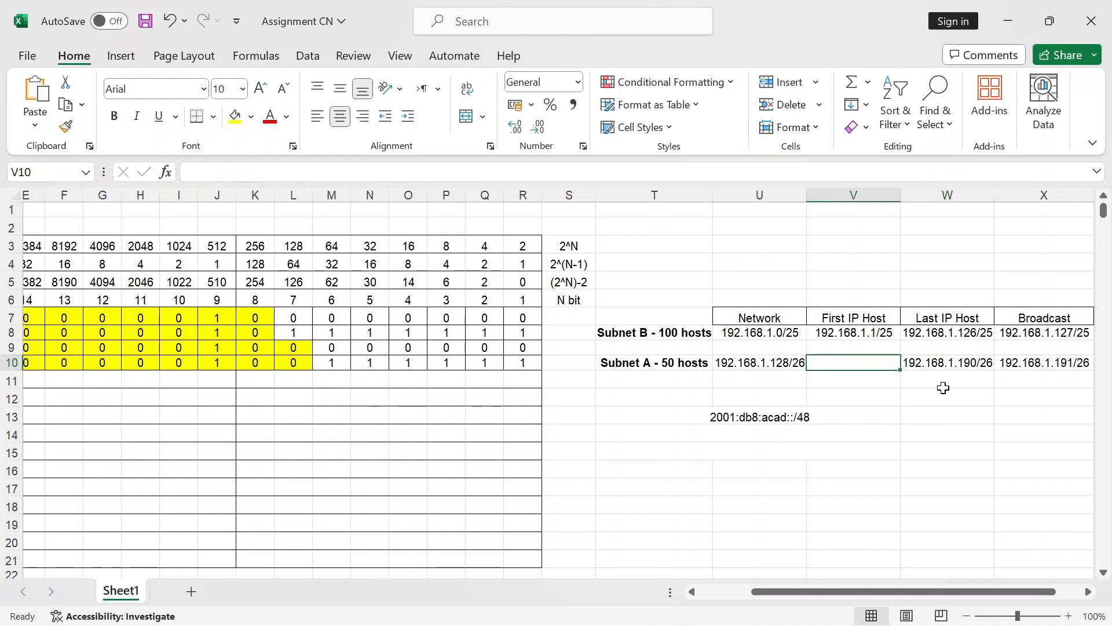
key("Right")
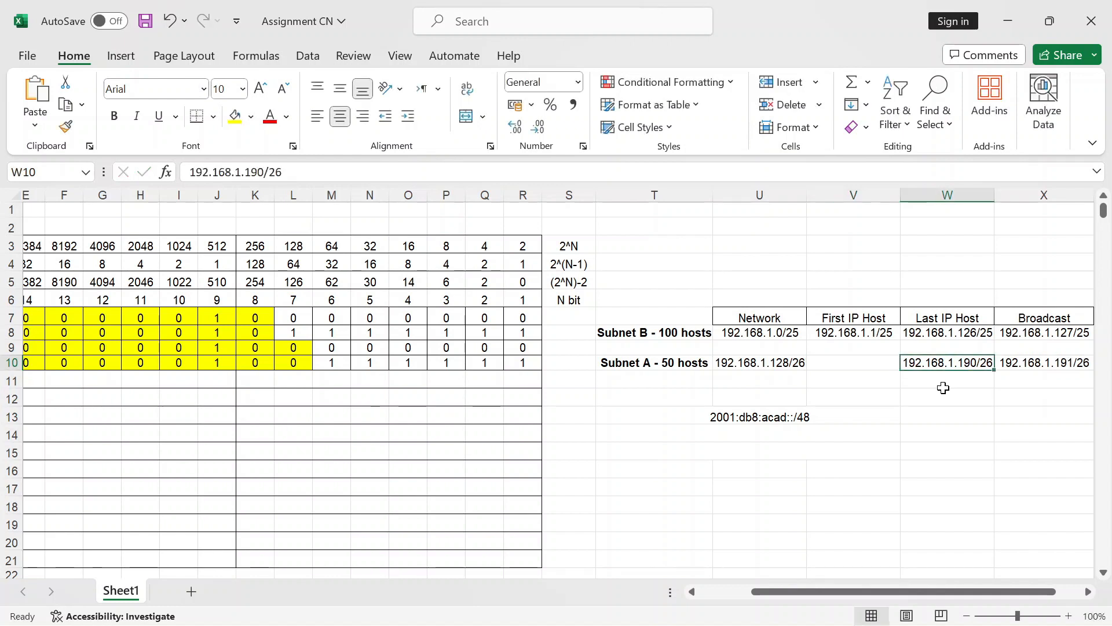
key("Left")
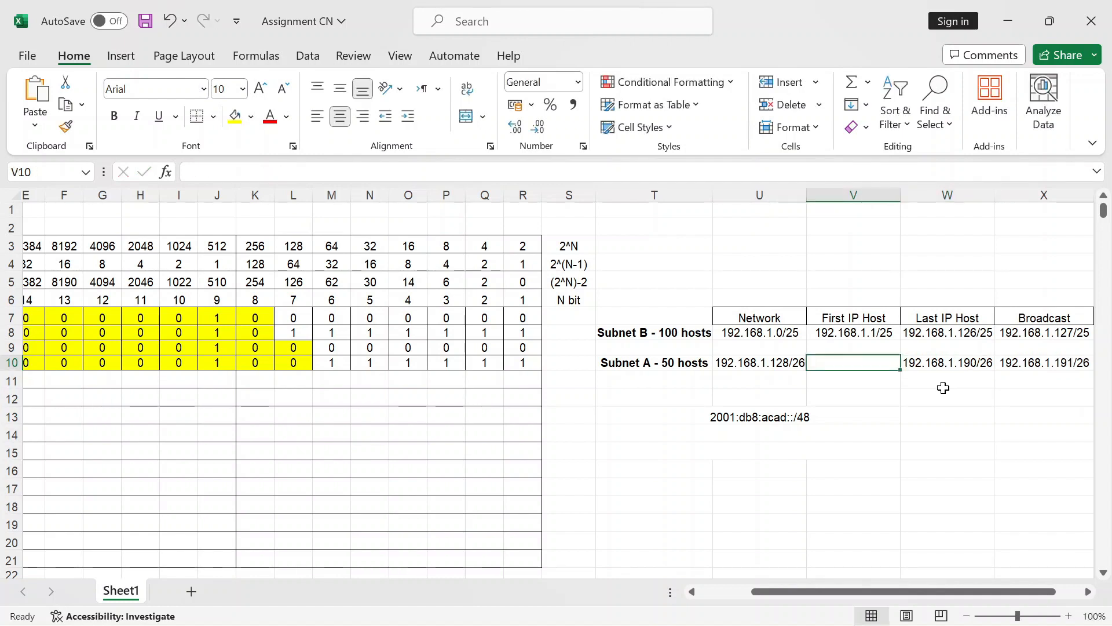
type("192.168")
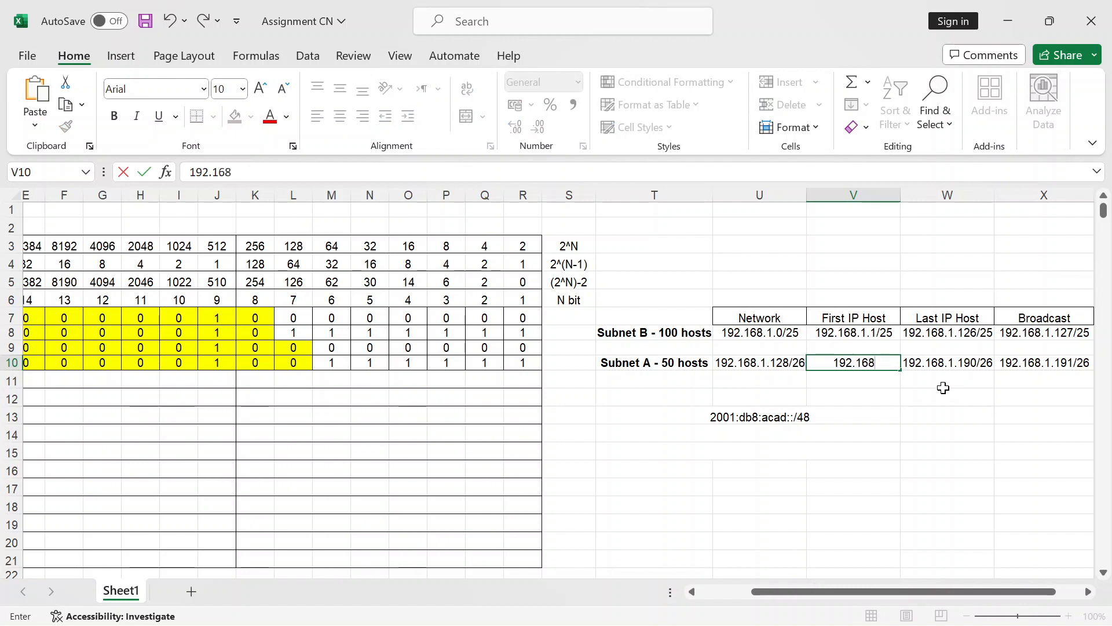
type(".1.129/26")
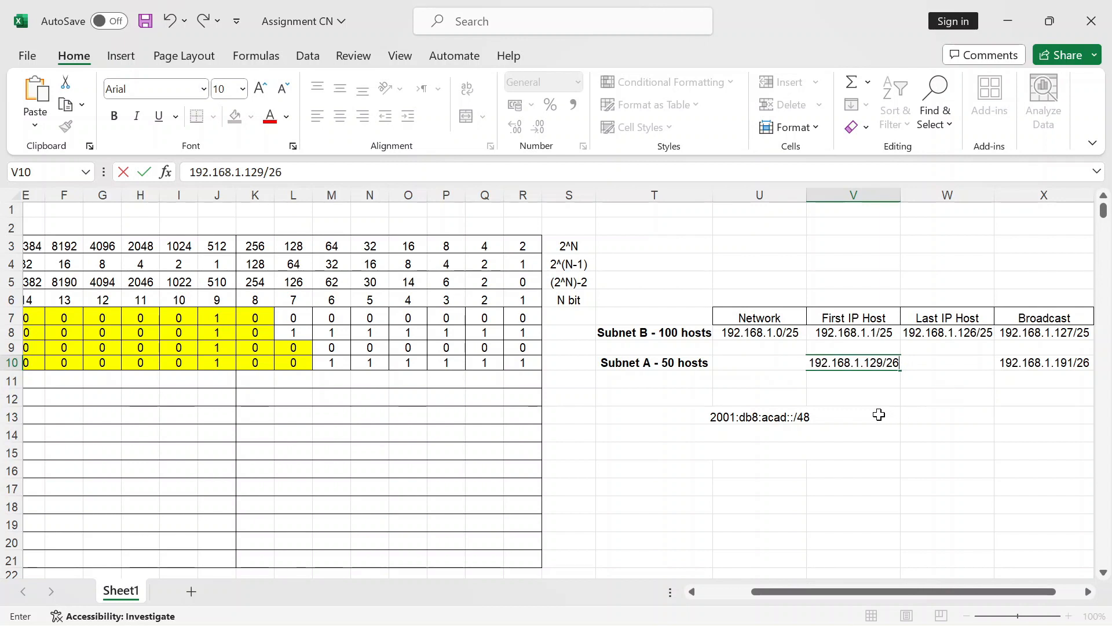
left_click(856, 417)
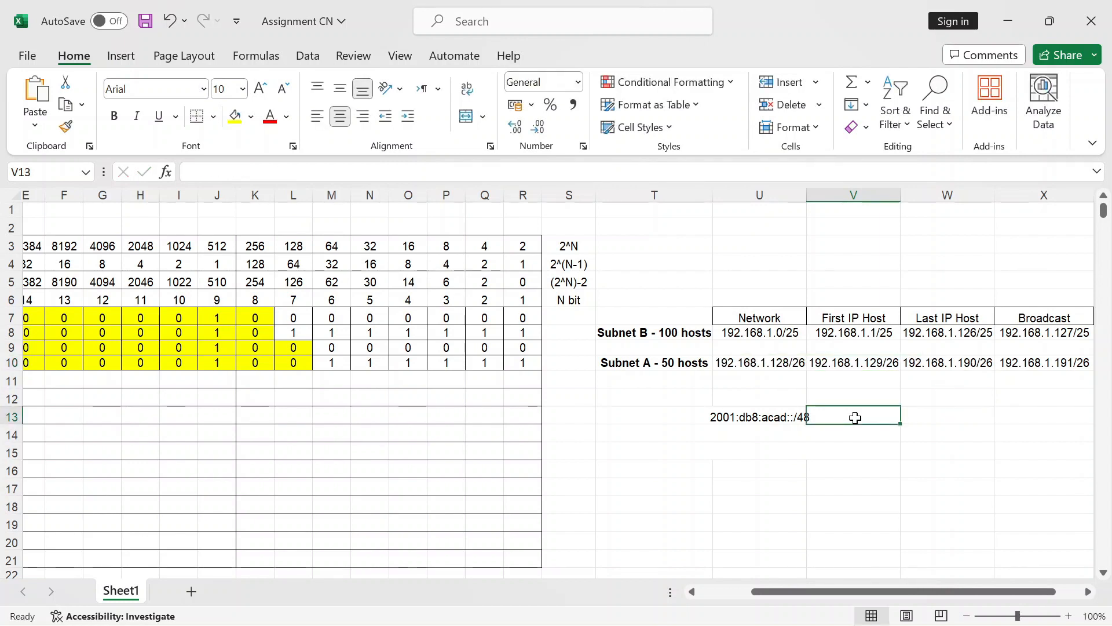
Step: Enter 2001:db8:acad:a::/64 below the 2001:db8:acad::/48 prefix
left_click(736, 434)
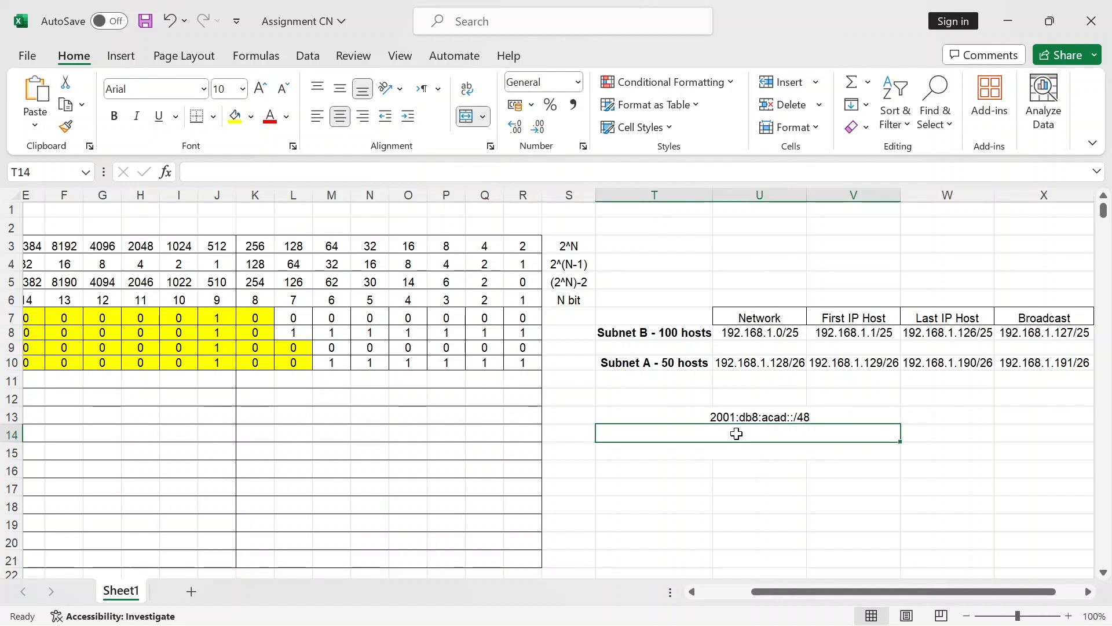
left_click(757, 417)
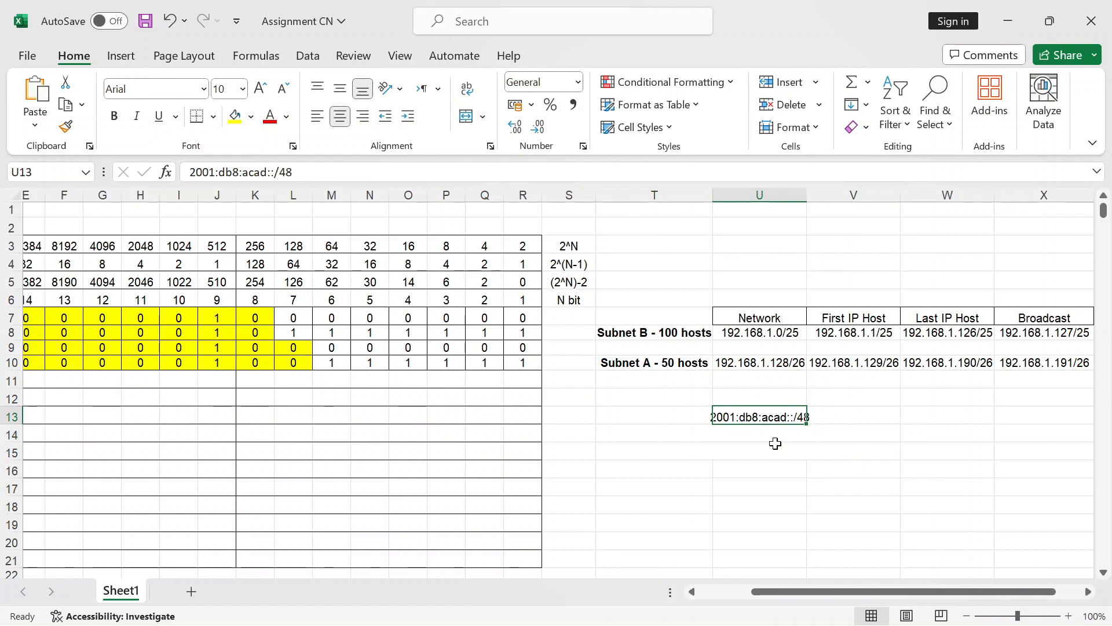
left_click(771, 441)
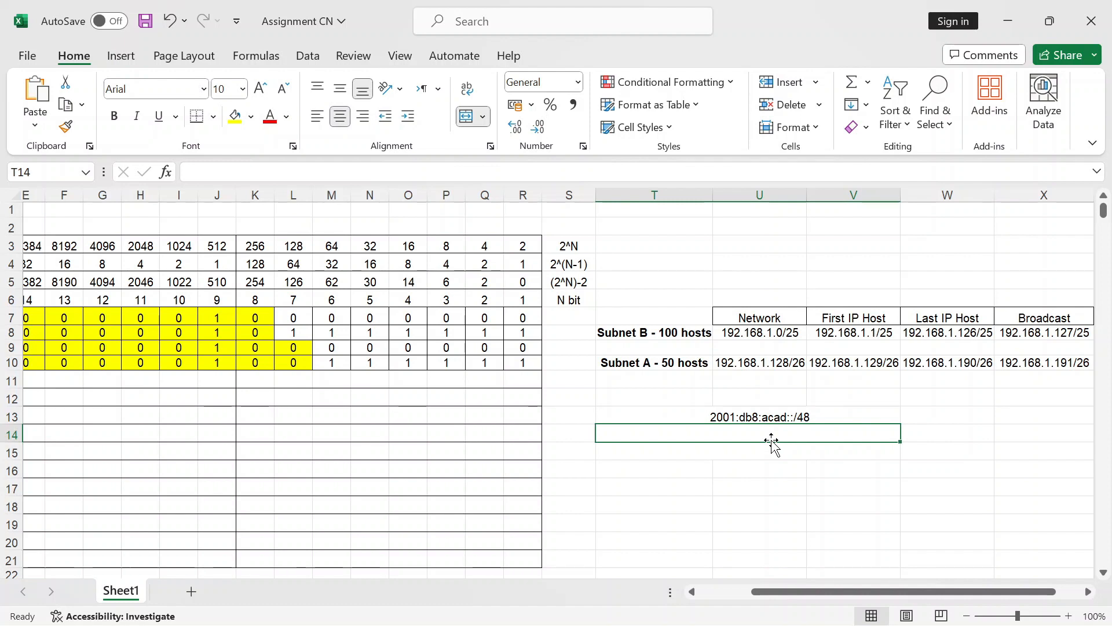
type("200")
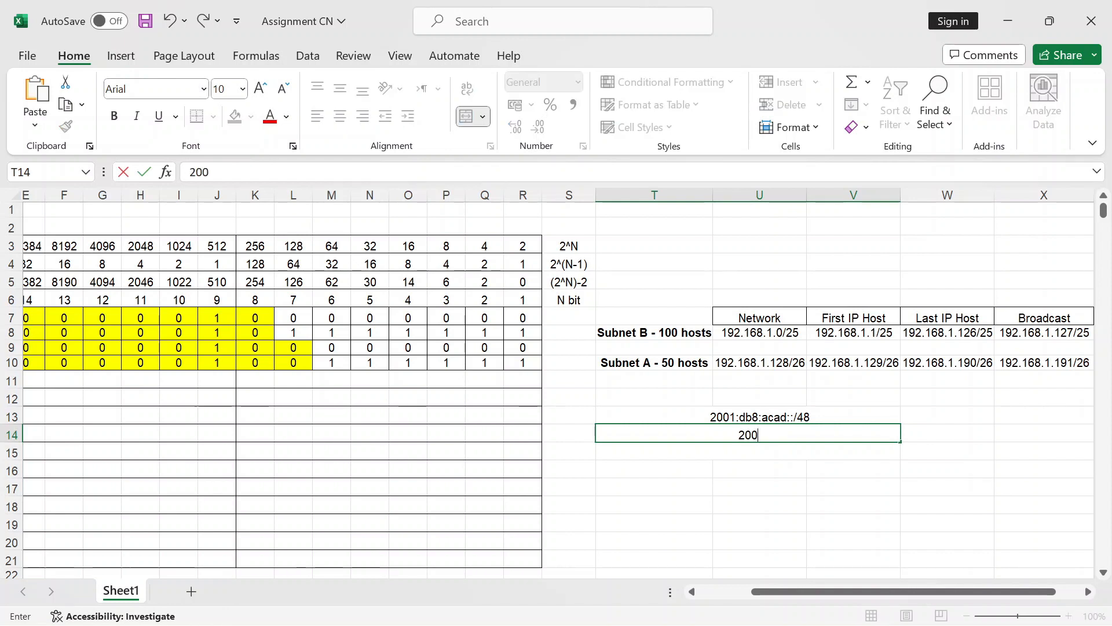
type("1:db8")
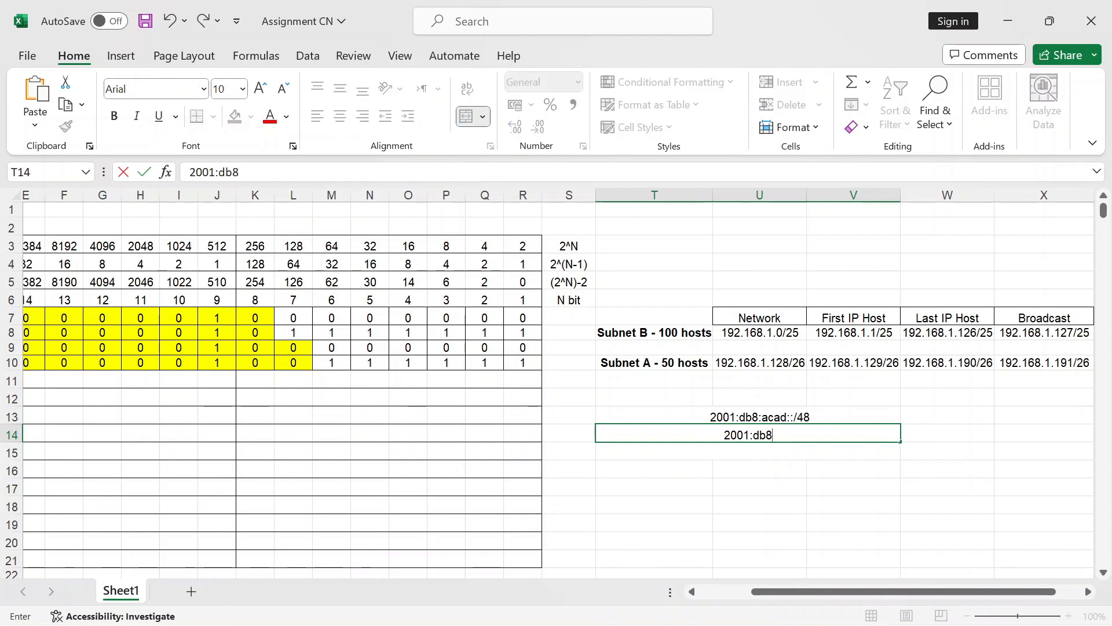
type(":acad")
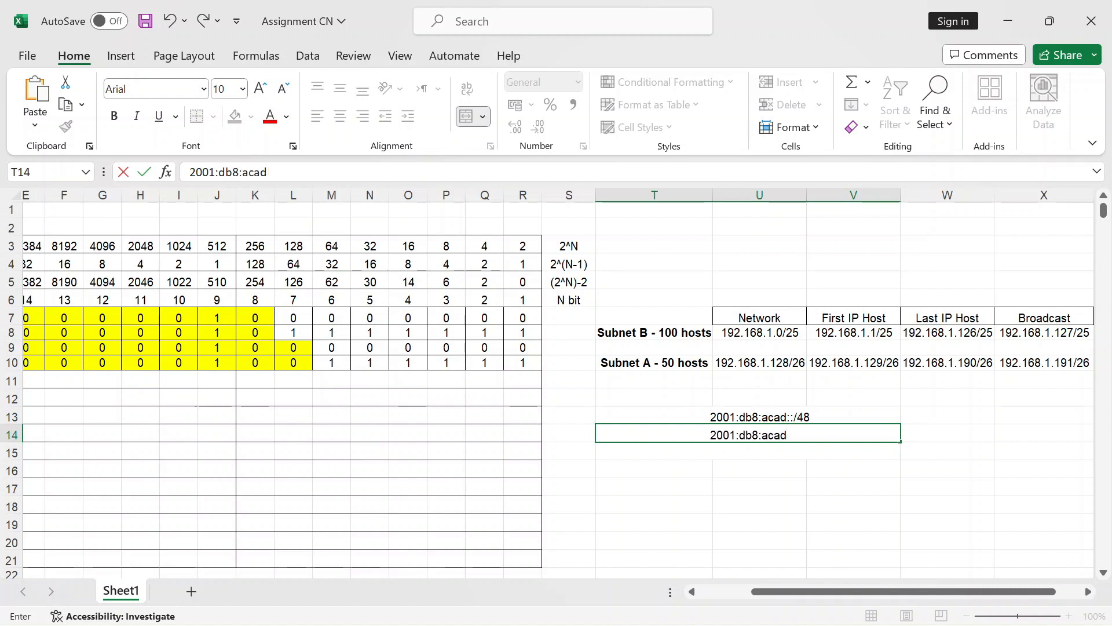
type(":a::/64")
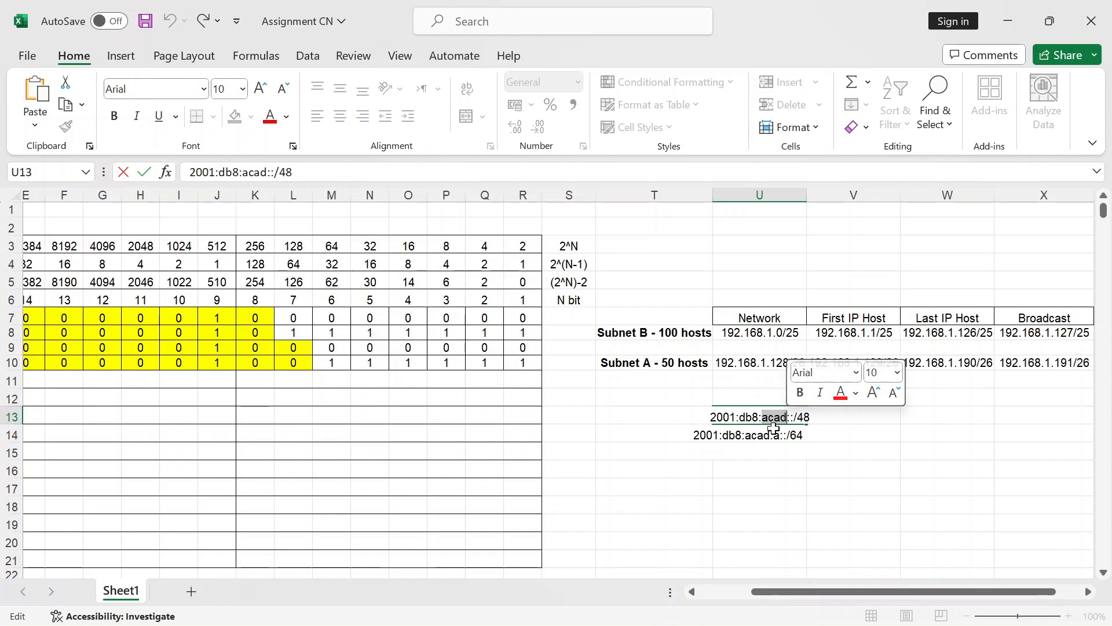
Step: Duplicate it into row 15 and change it to 2001:db8:acad:b::/64
left_click(703, 437)
double_click(695, 436)
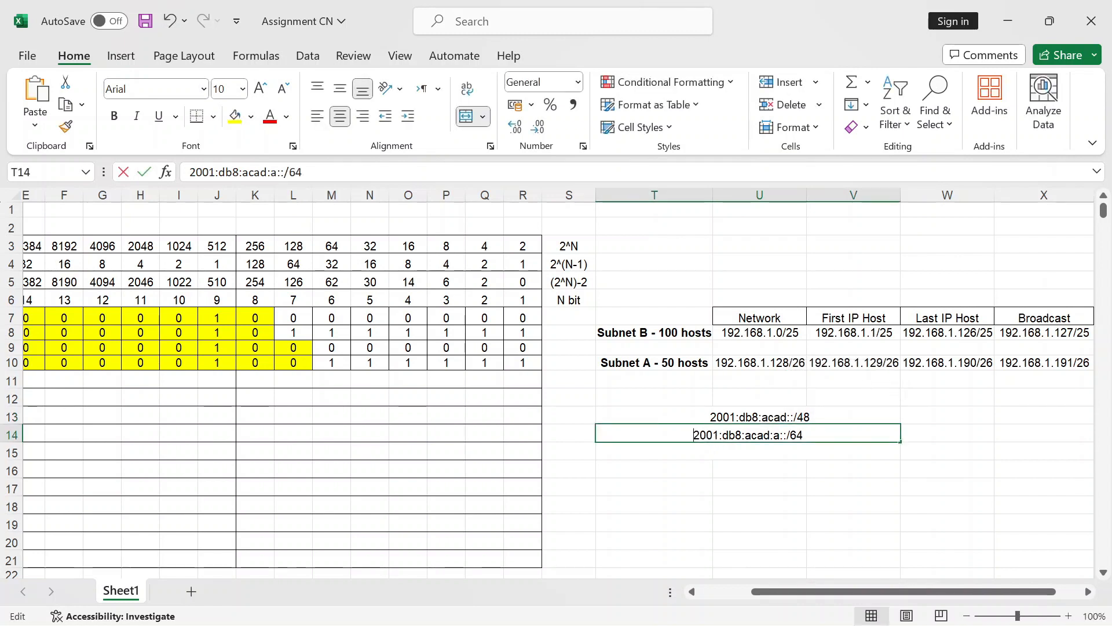
left_click_drag(694, 436, 719, 436)
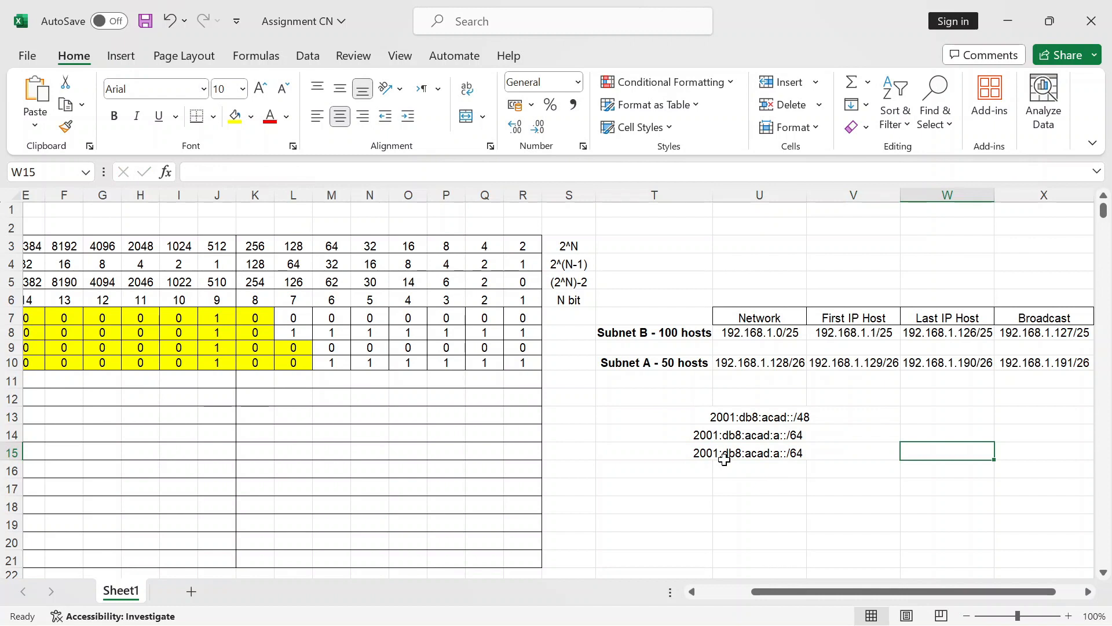
left_click(724, 459)
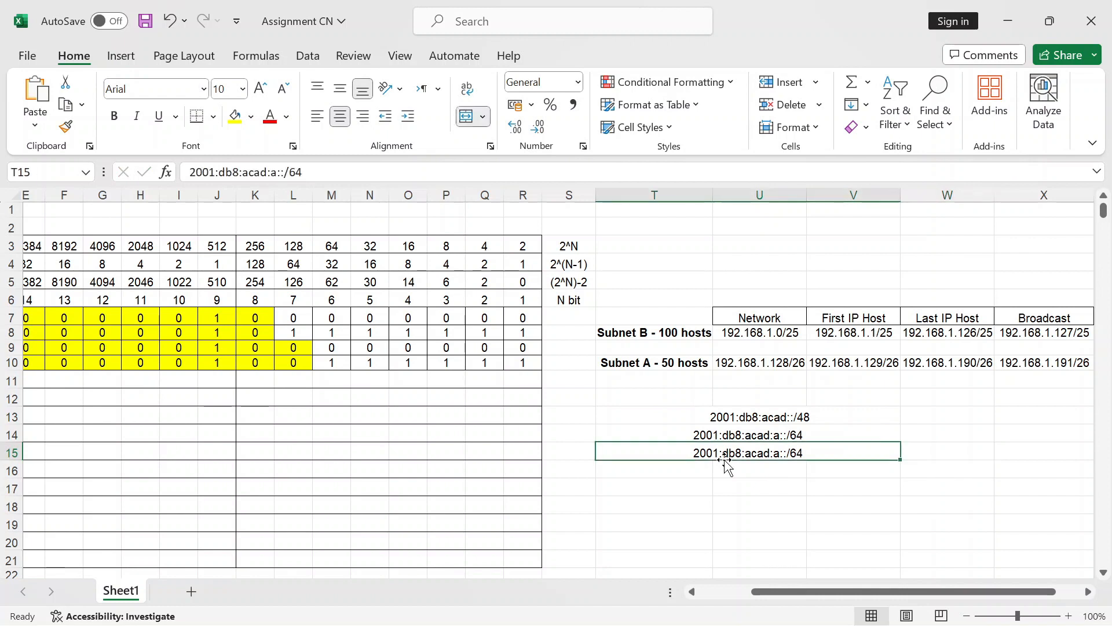
double_click(780, 453)
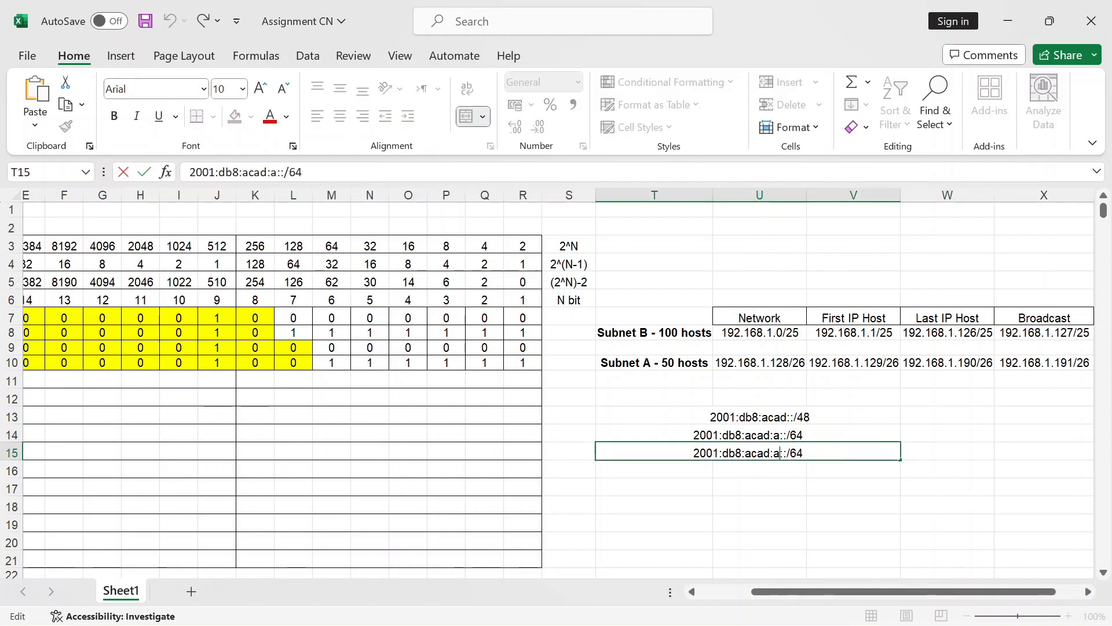
key("BackSpace")
type("b")
left_click(790, 486)
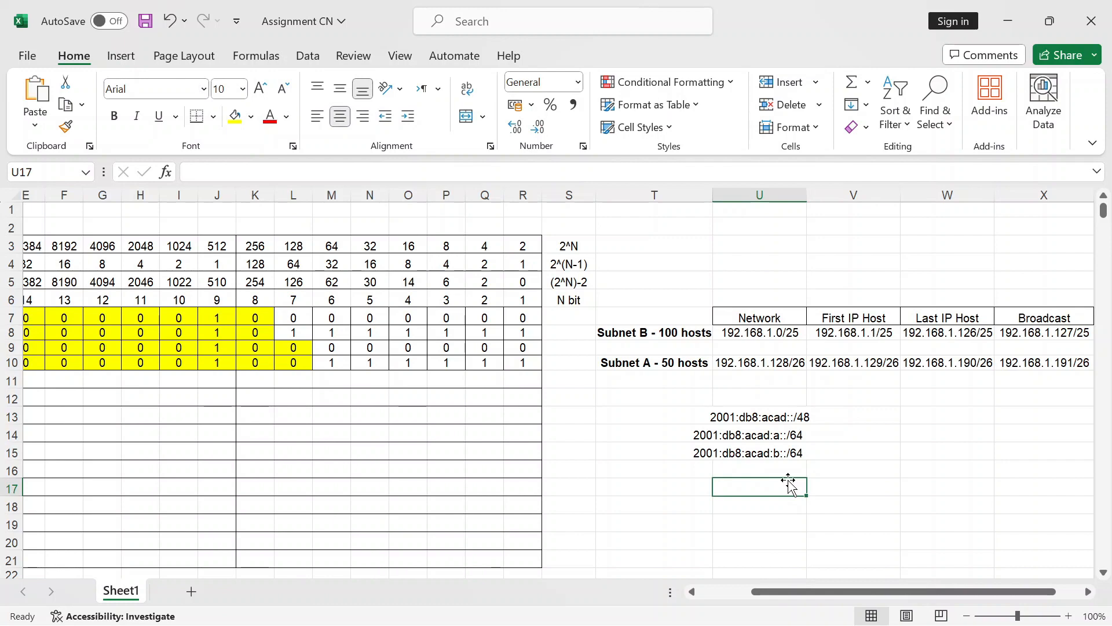
Step: Switch back to the Packet Tracer topology window
mouse_move(771, 622)
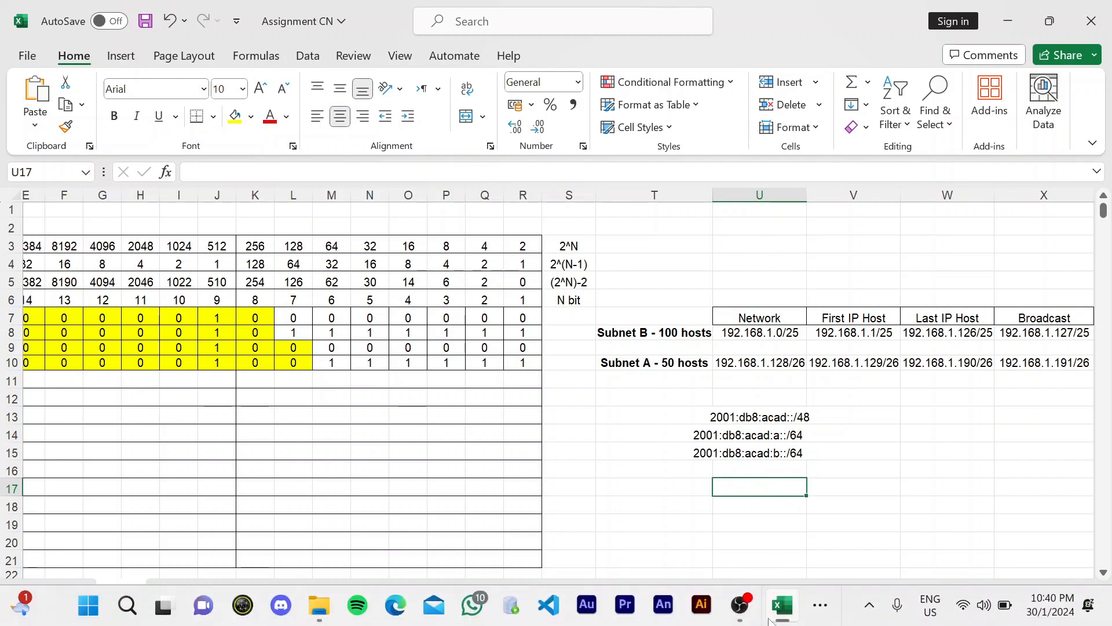
left_click(820, 605)
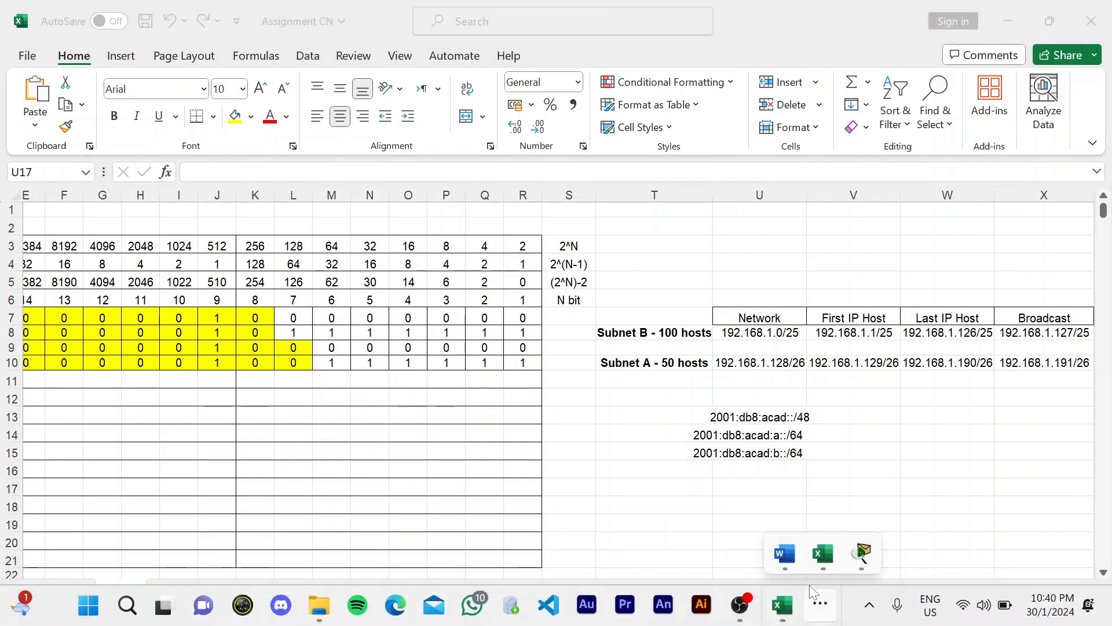
left_click(860, 555)
Step: Add notes 2001:db8:acad:b::/64 under Subnet B and 2001:db8:acad:a::/64 under Subnet A
type("001")
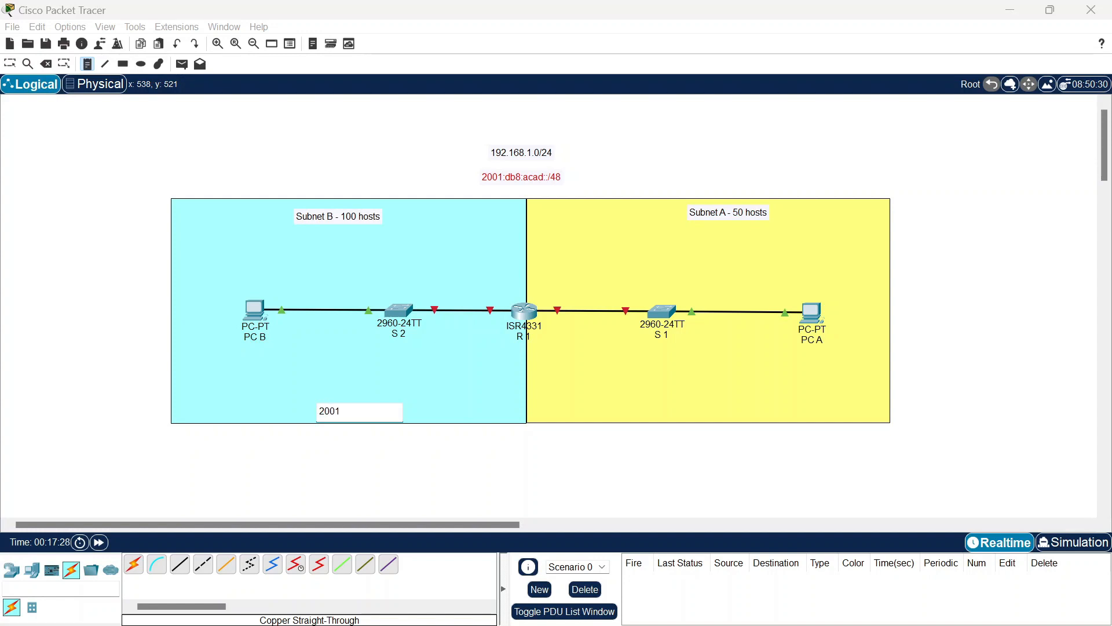
type(":db8:acad:b::/64")
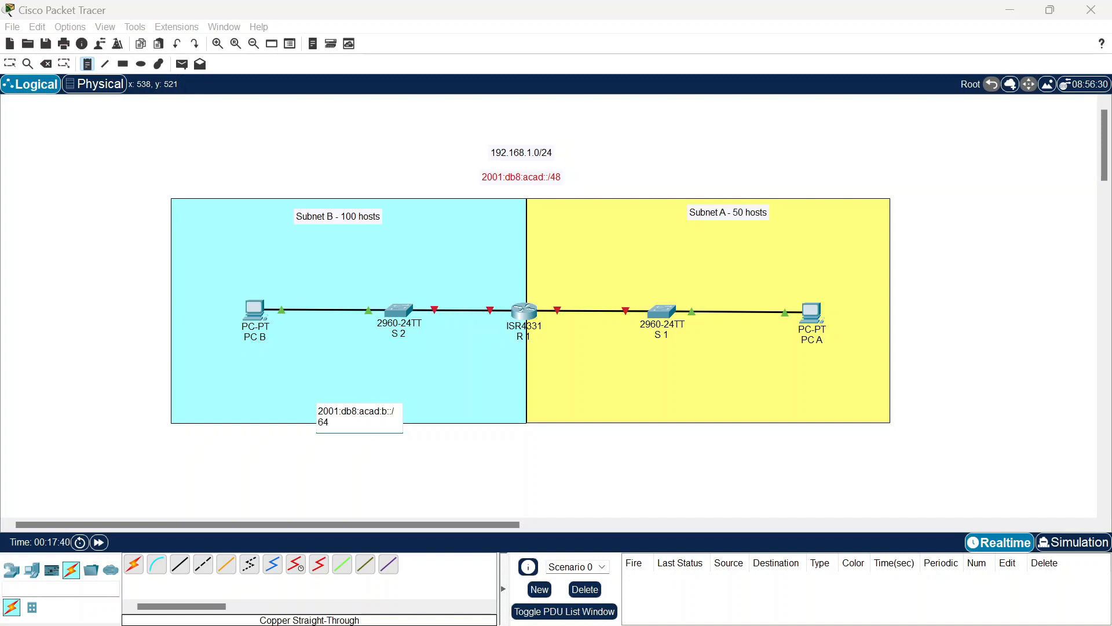
left_click(640, 414)
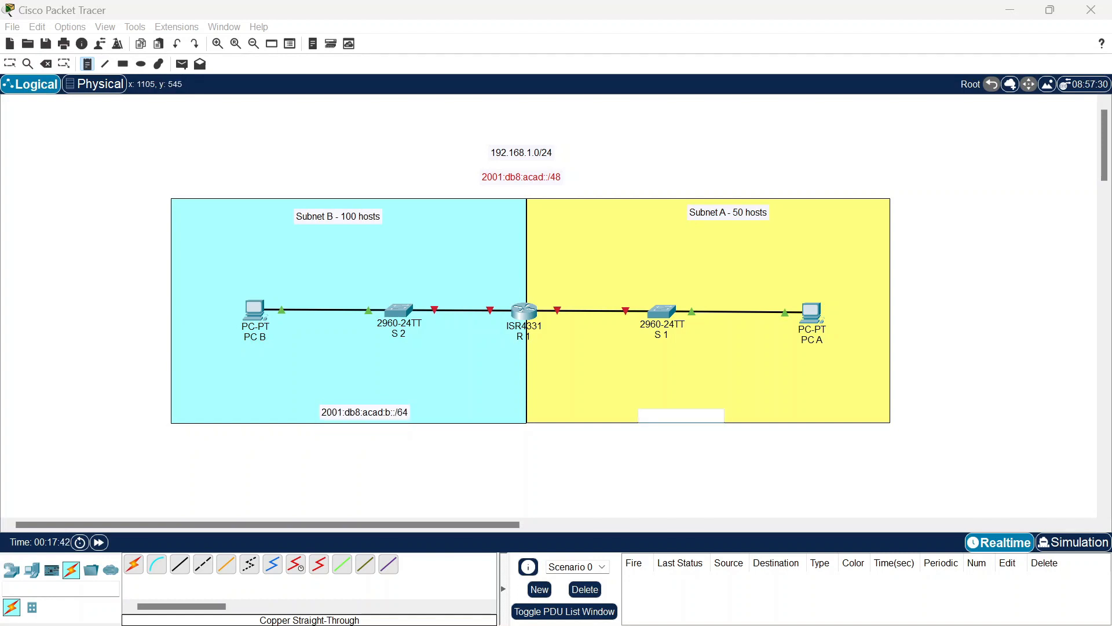
type("2001")
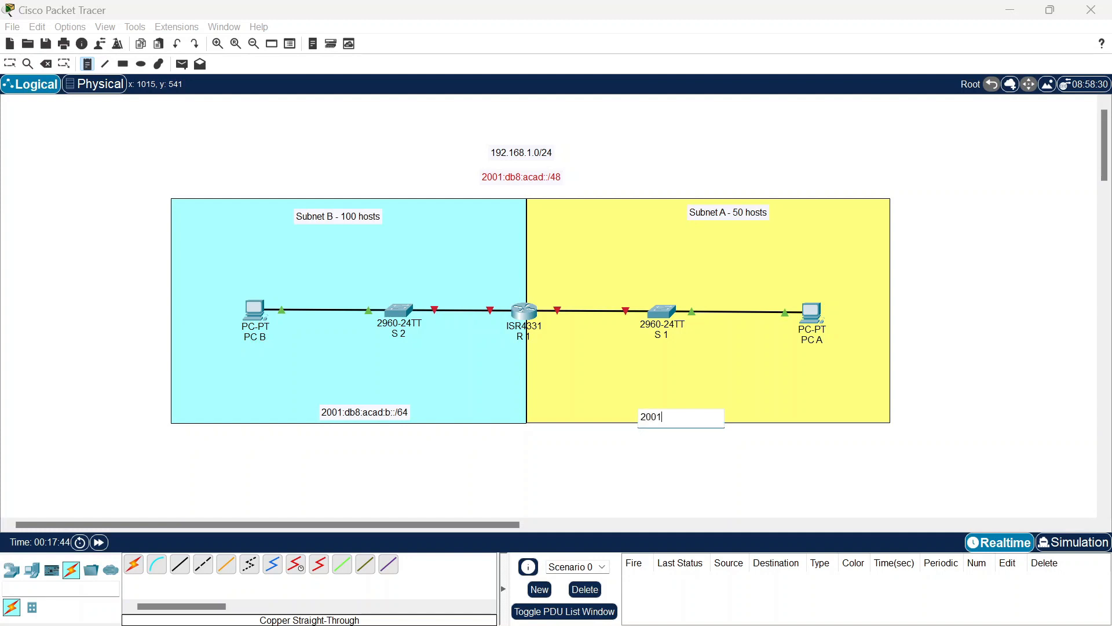
type(":")
type("db8:acad:a::/64")
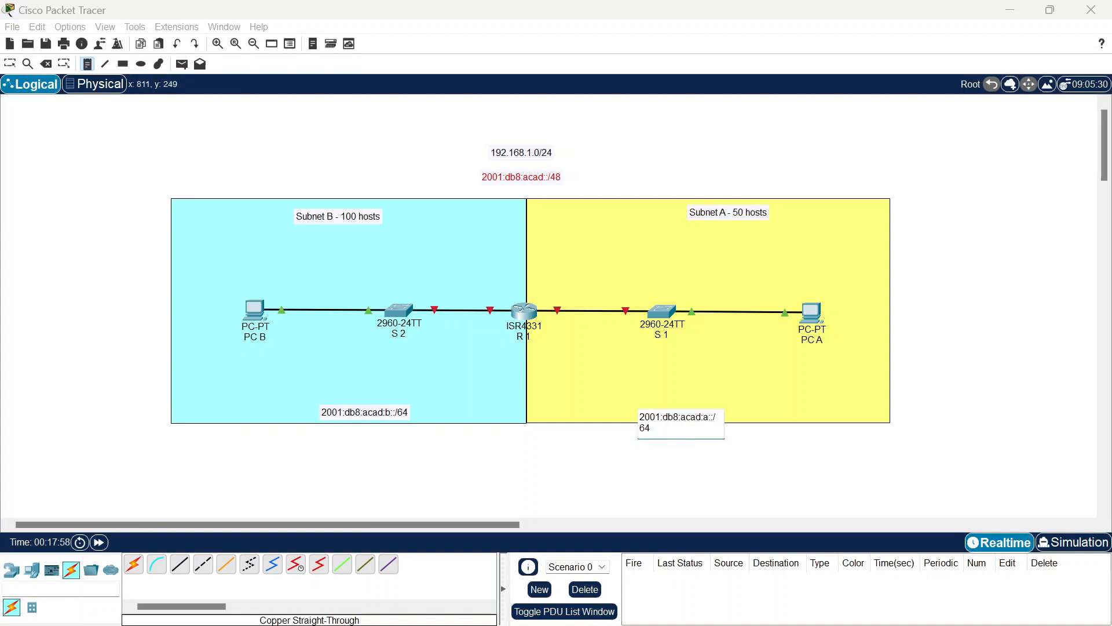
Step: Label R1's Subnet A interface .190 and start PC B's address note
left_click(551, 294)
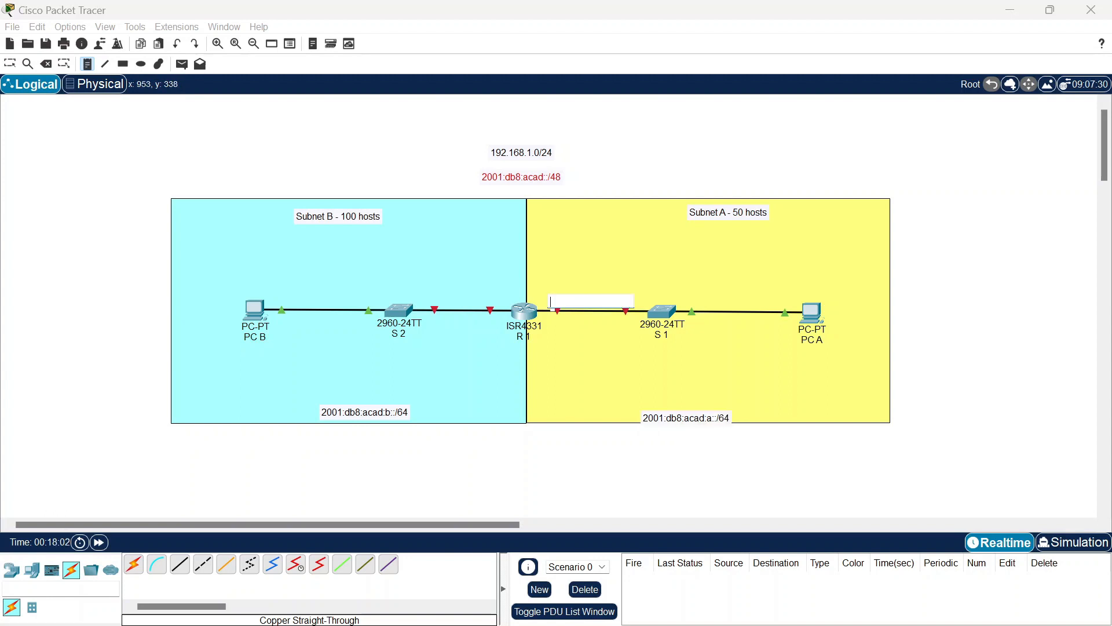
type("190")
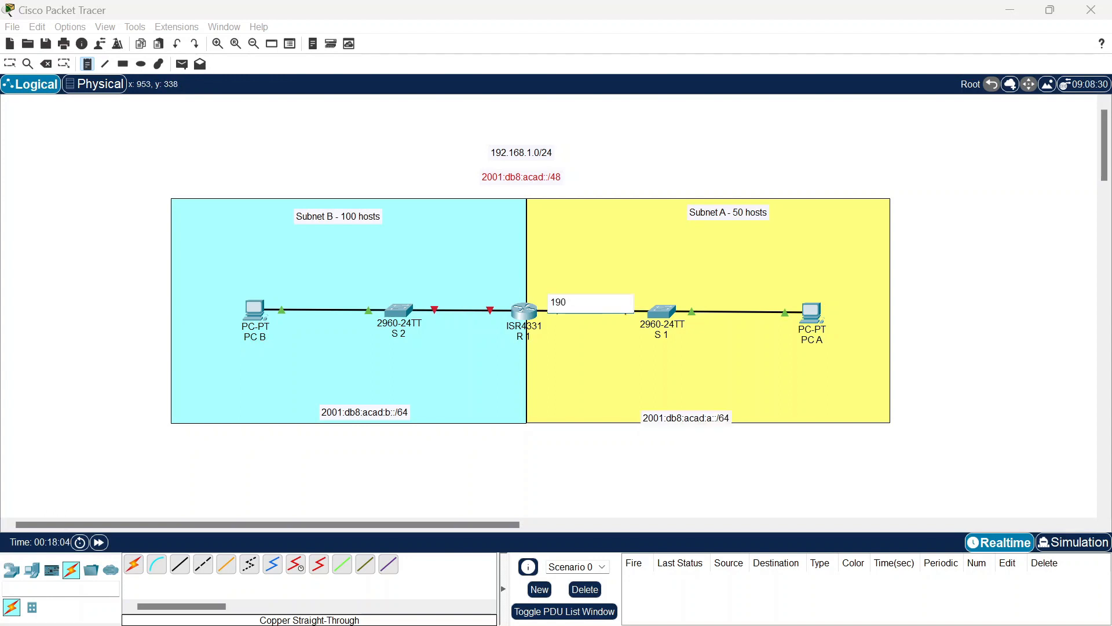
key("BackSpace")
key("BackSpace")
type("90")
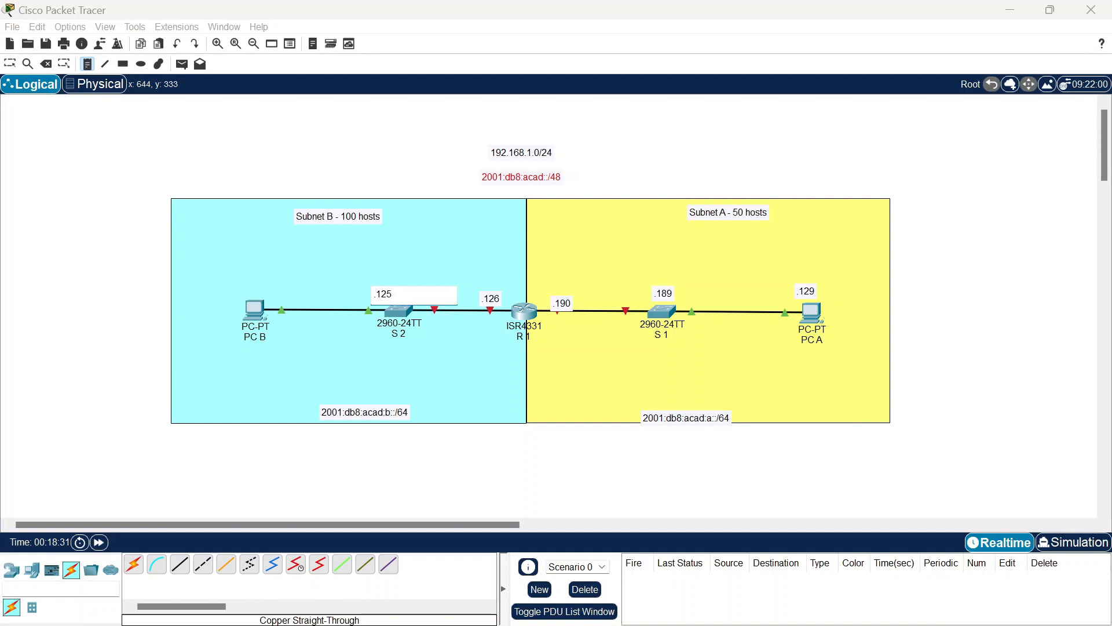
left_click(236, 282)
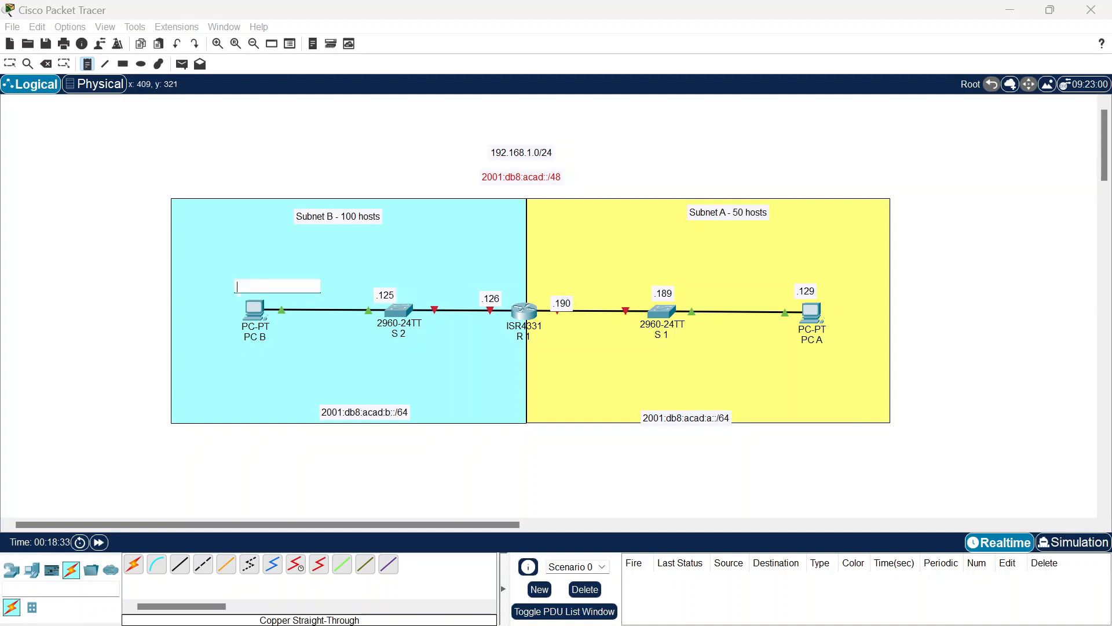
type(".1")
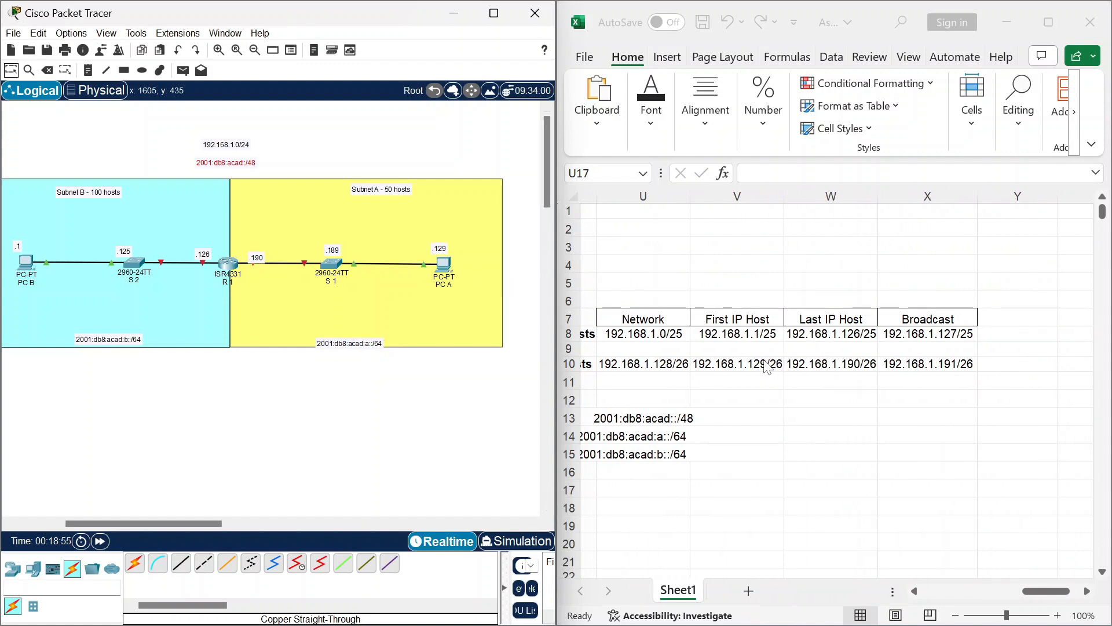
Step: Check the Subnet A and Subnet B first host addresses in the spreadsheet
left_click(768, 369)
double_click(764, 364)
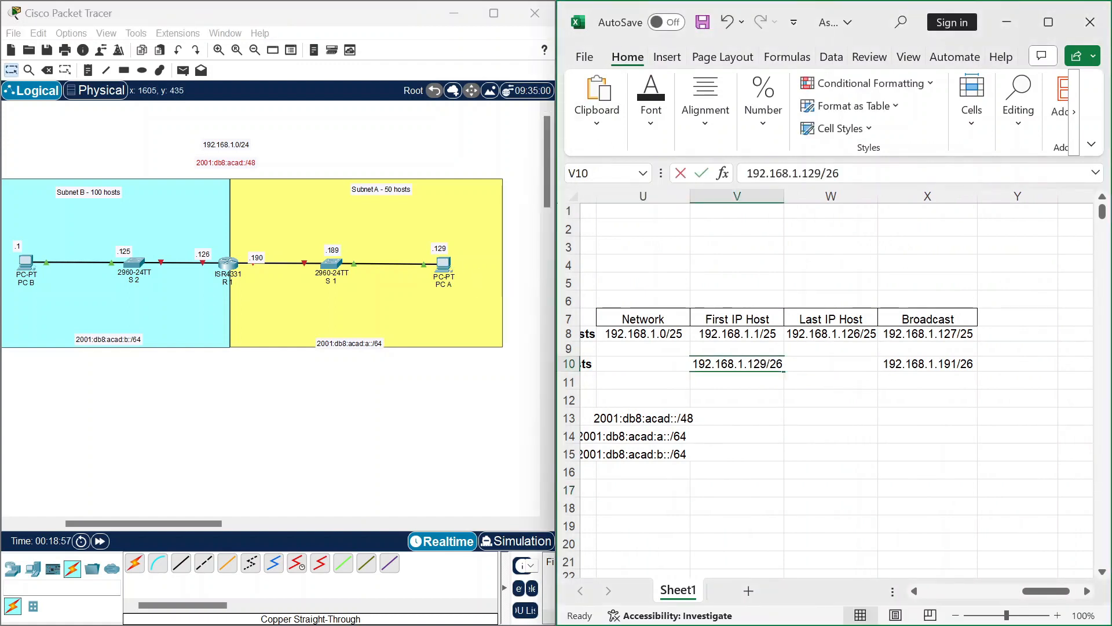
left_click_drag(766, 364, 748, 364)
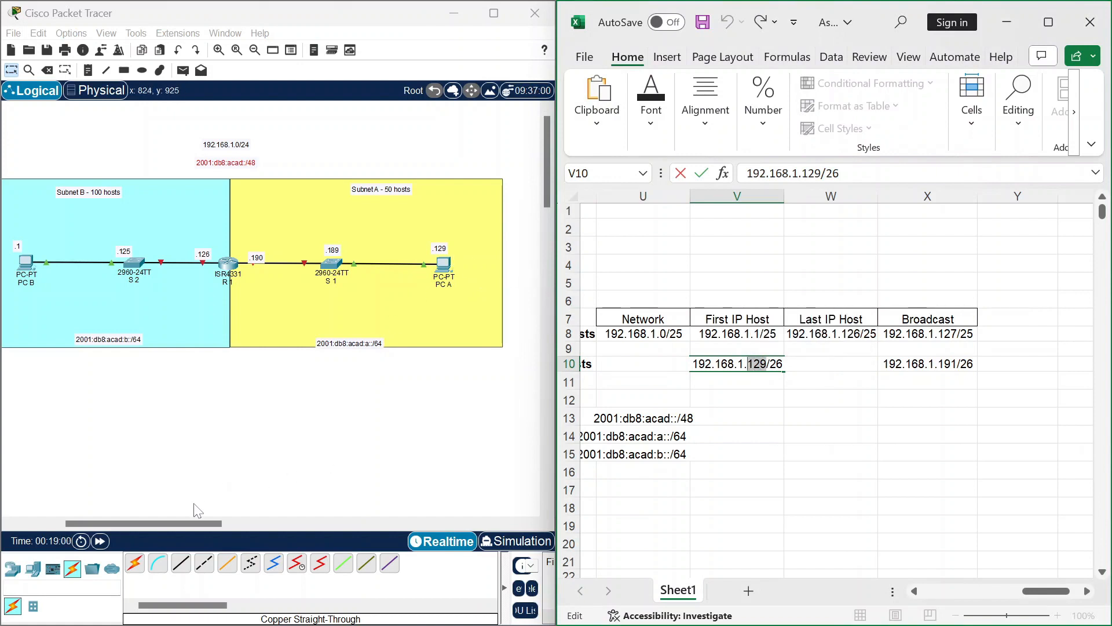
left_click_drag(201, 522, 169, 521)
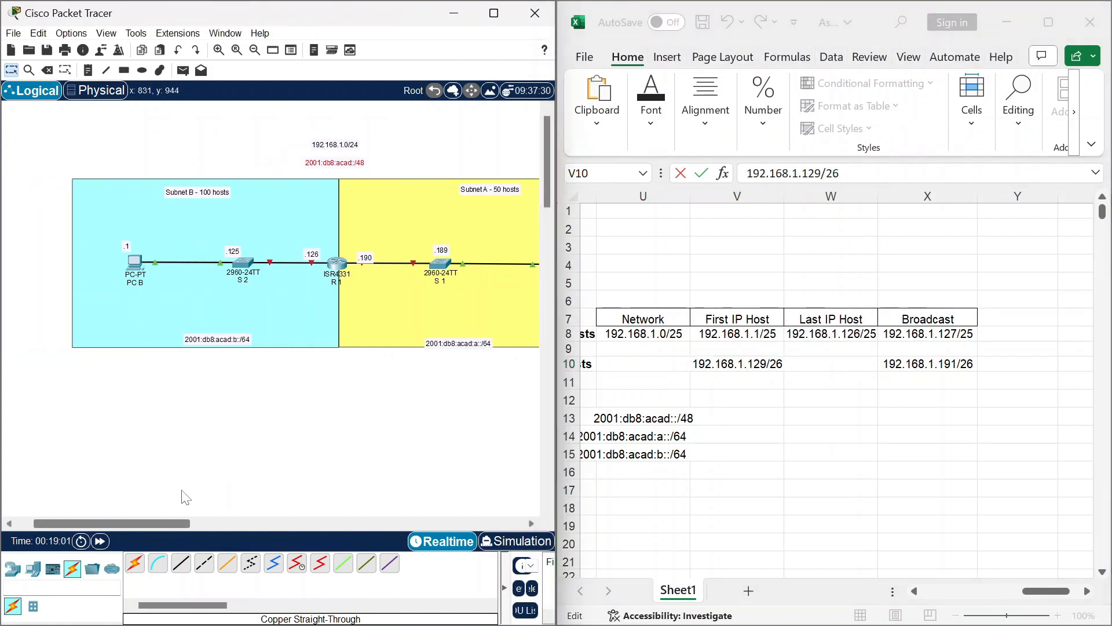
left_click(756, 335)
double_click(756, 335)
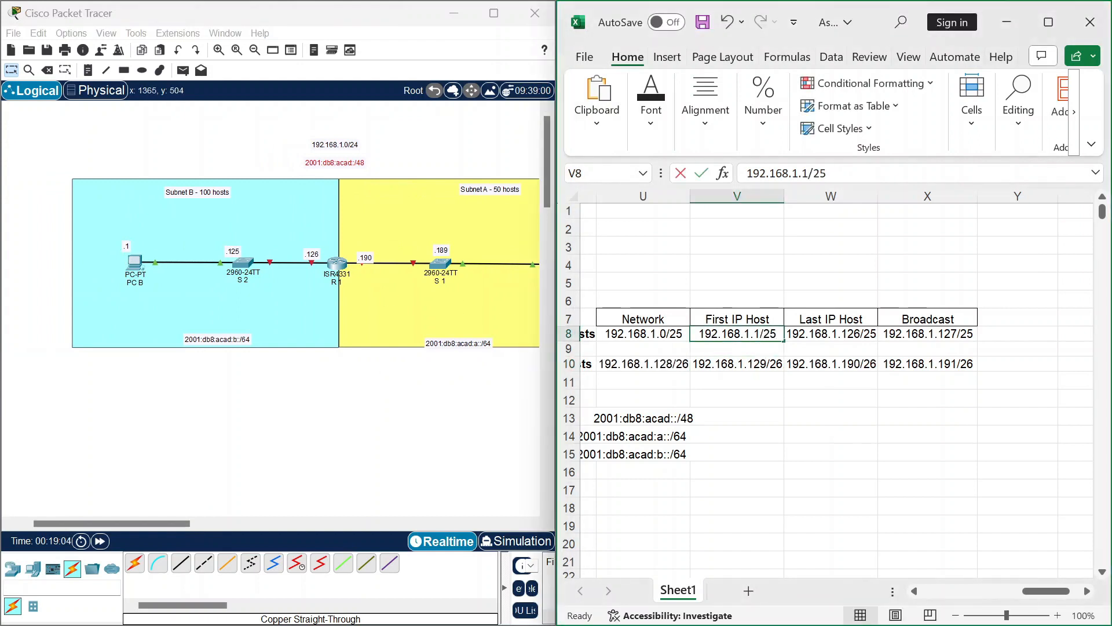
double_click(757, 333)
left_click(765, 378)
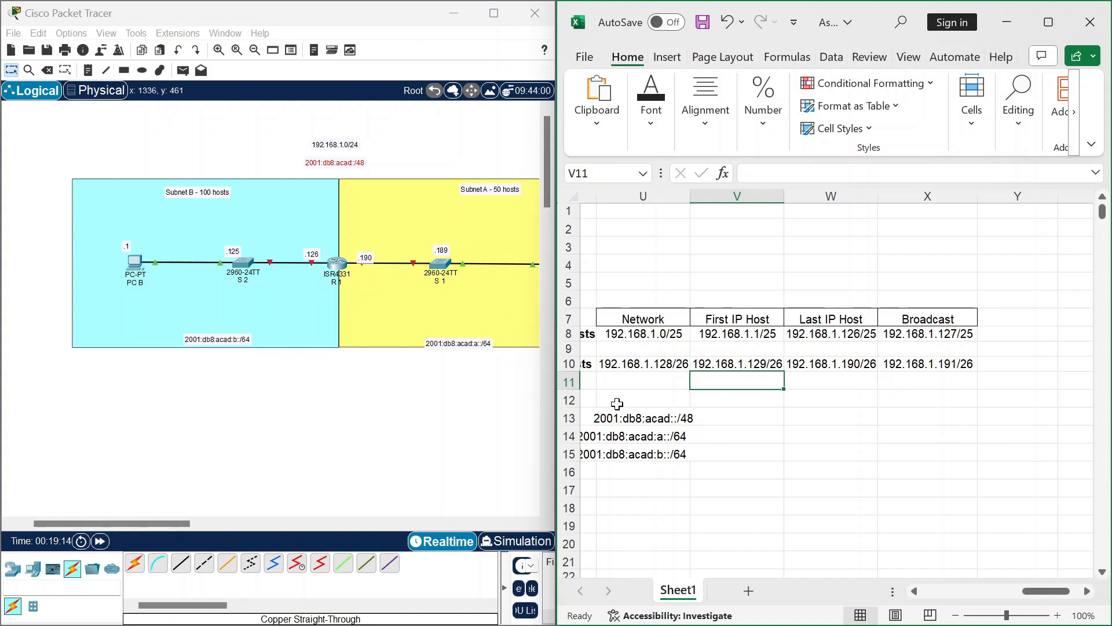
left_click_drag(179, 522, 208, 516)
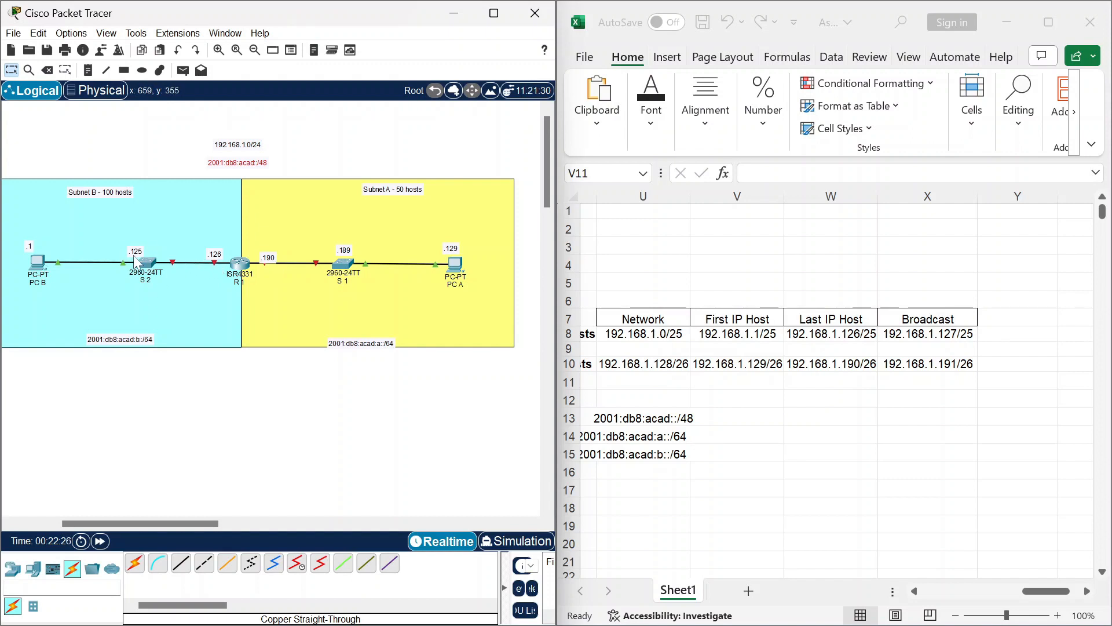
Step: Maximize Packet Tracer to show the whole topology including PC A
left_click(494, 13)
scroll(363, 282, "up", 4)
scroll(363, 282, "down", 3)
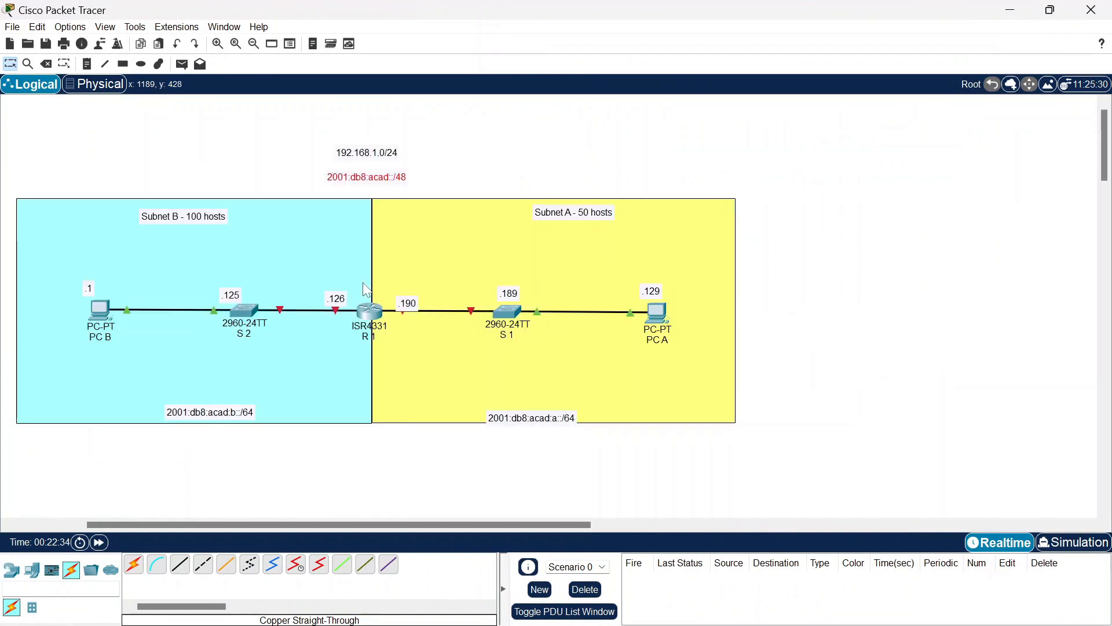
Step: Add IPv6 notes ::b under PC B, ::2 under S2 and ::1 beside R1
left_click_drag(392, 524, 317, 532)
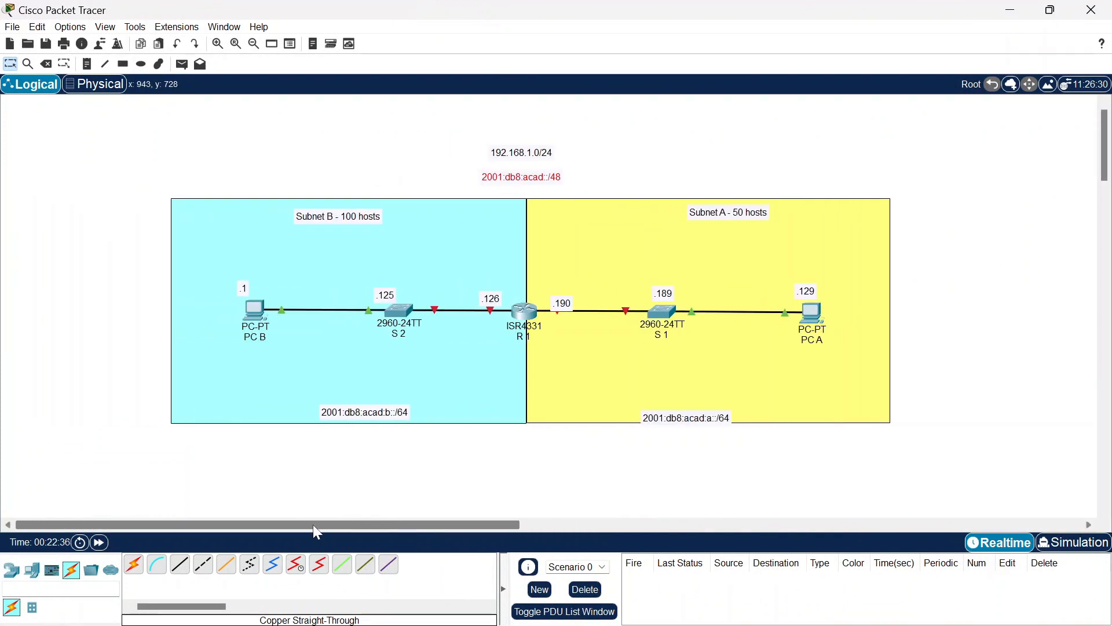
left_click(87, 64)
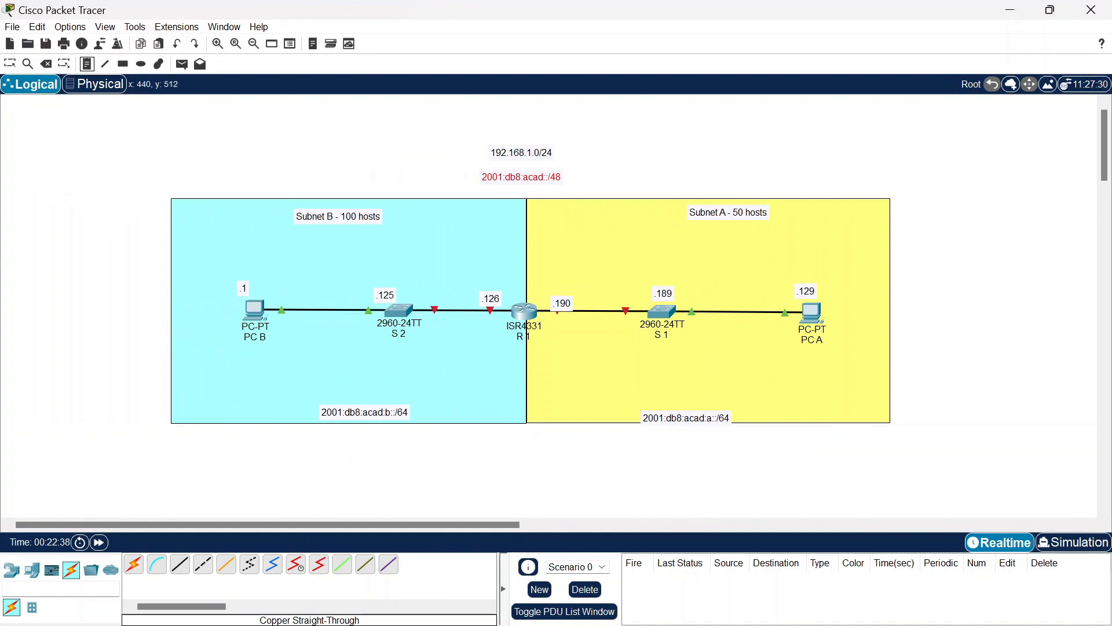
left_click(248, 348)
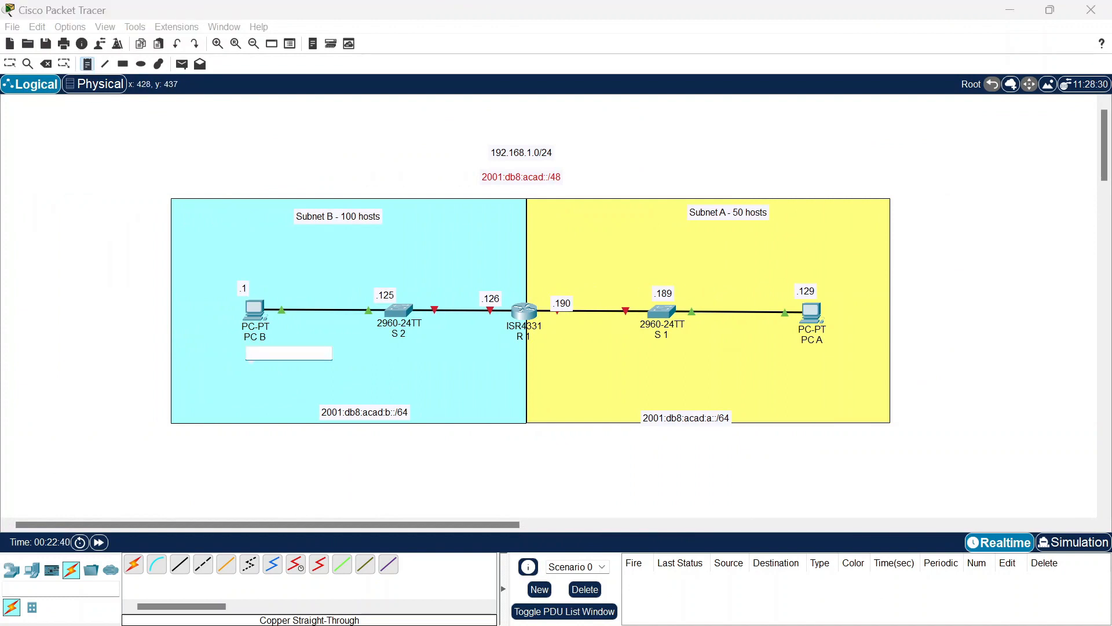
type("::b")
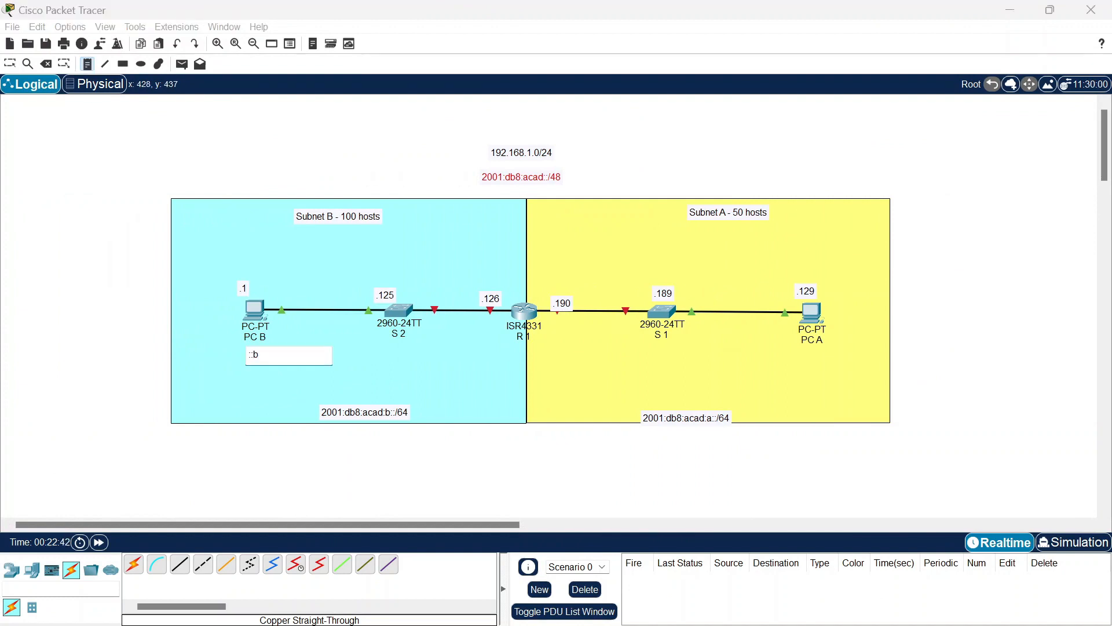
left_click(392, 351)
type("::2")
left_click(522, 352)
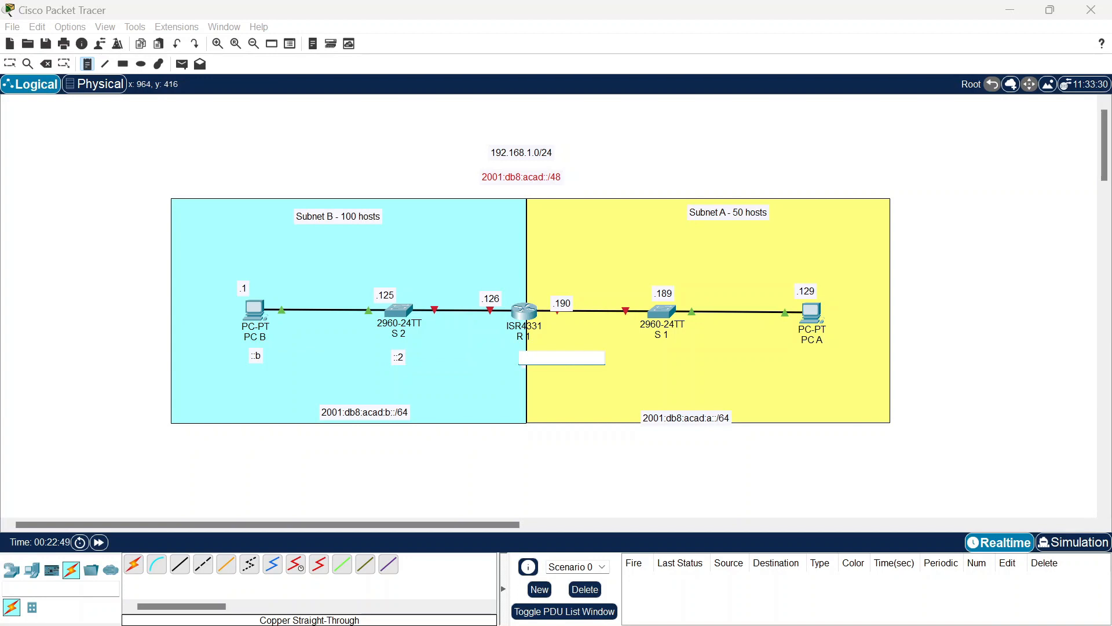
left_click(559, 336)
type("::1")
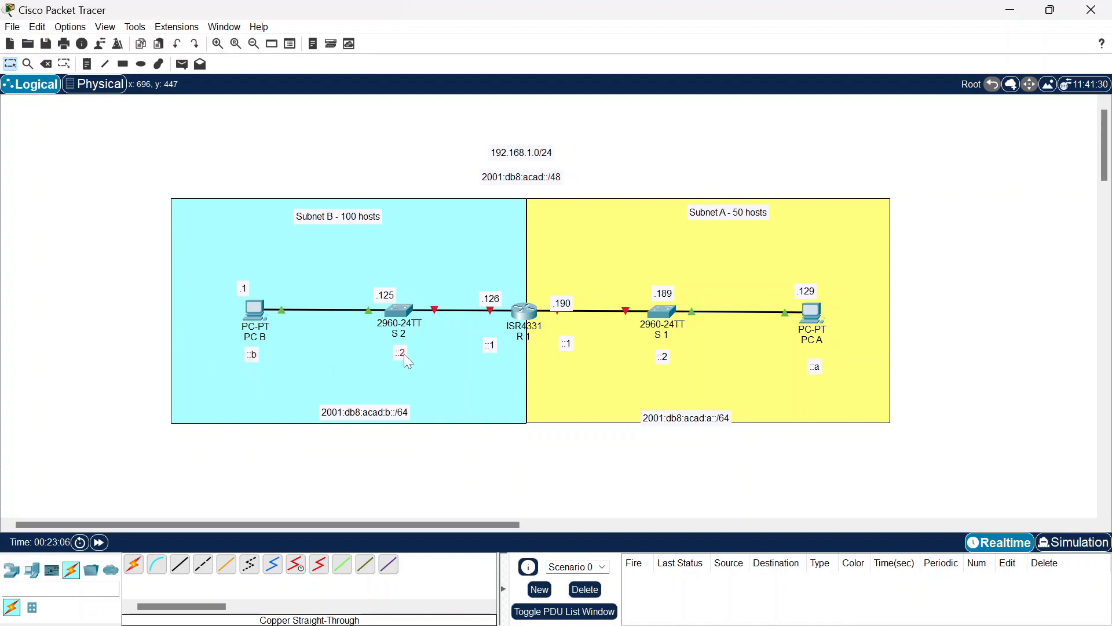
Step: Move the ::1 note under R1's .190 link and raise the .190 label
left_click_drag(489, 335, 490, 296)
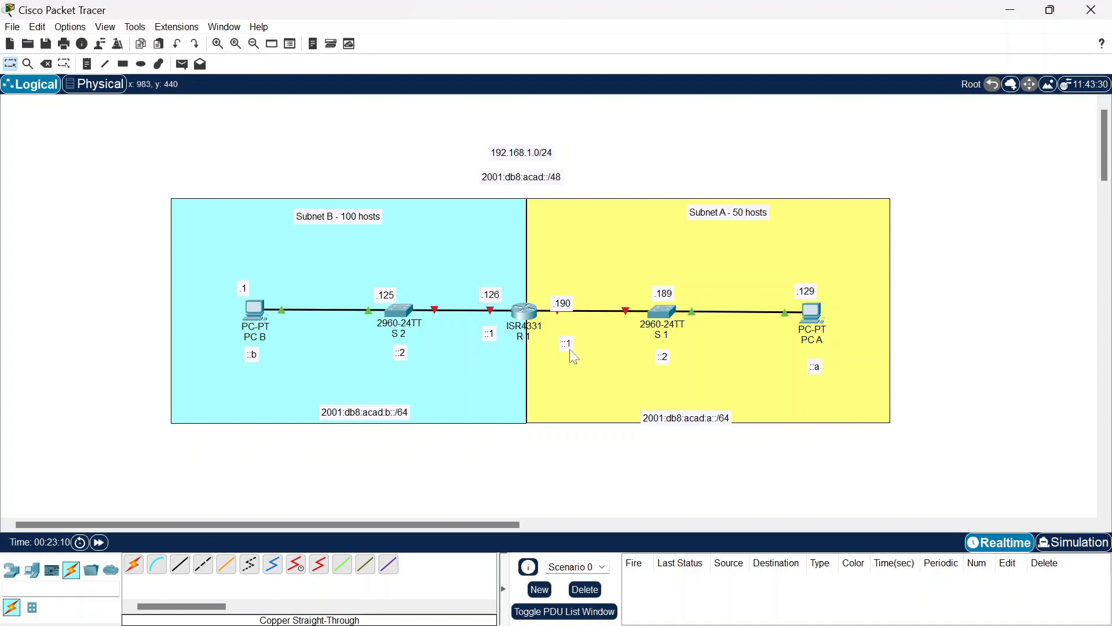
left_click_drag(562, 349, 568, 302)
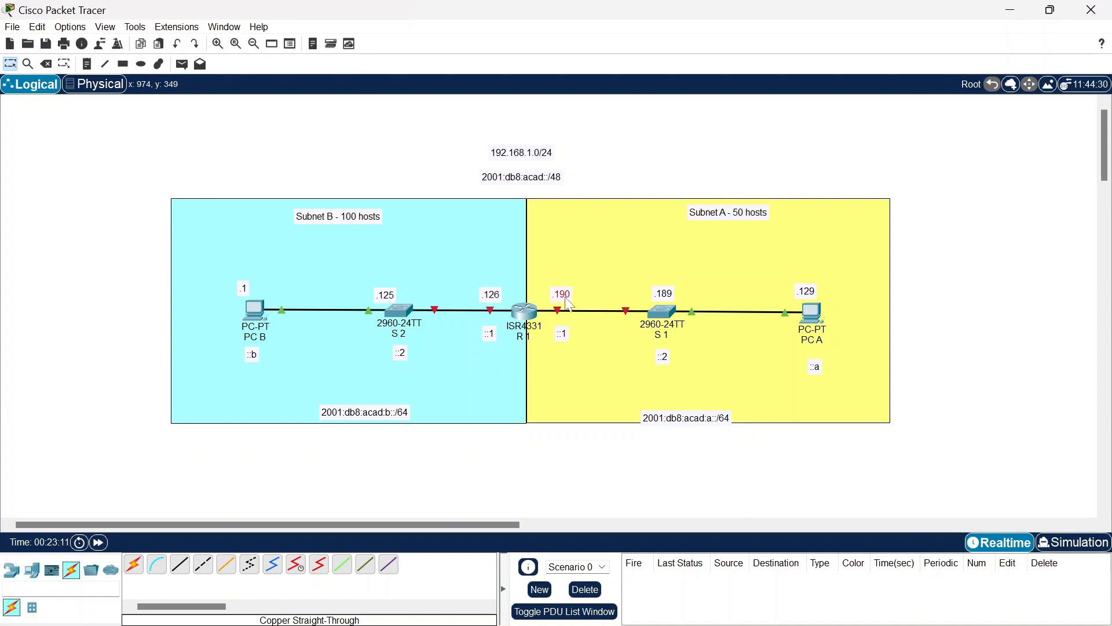
left_click_drag(671, 364, 668, 362)
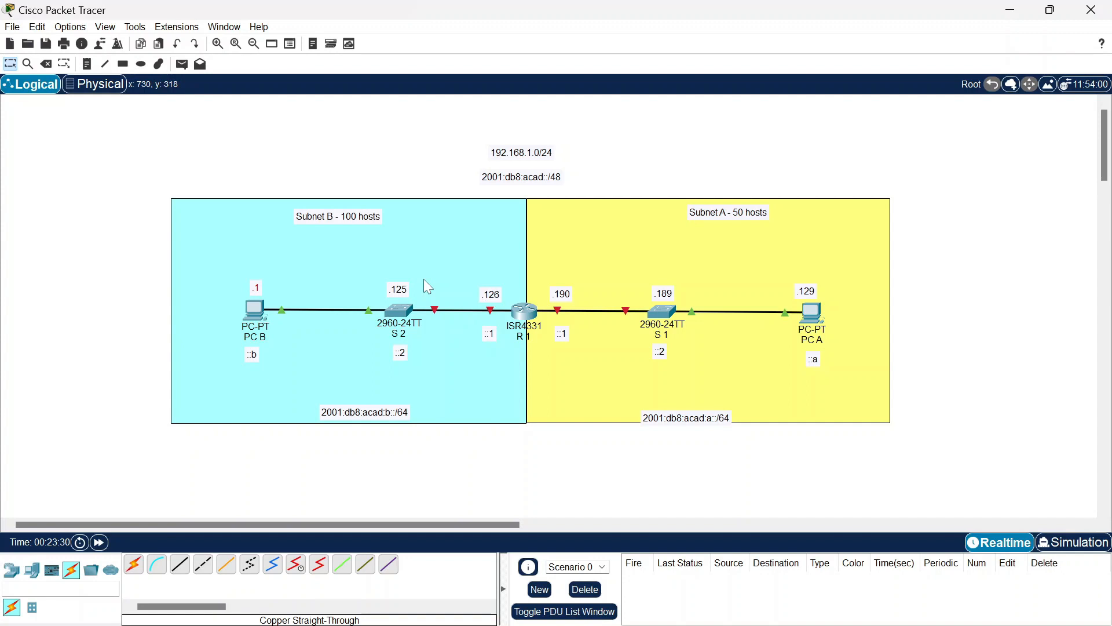
Step: Open R1's CLI and decline the initial configuration dialog
left_click(522, 313)
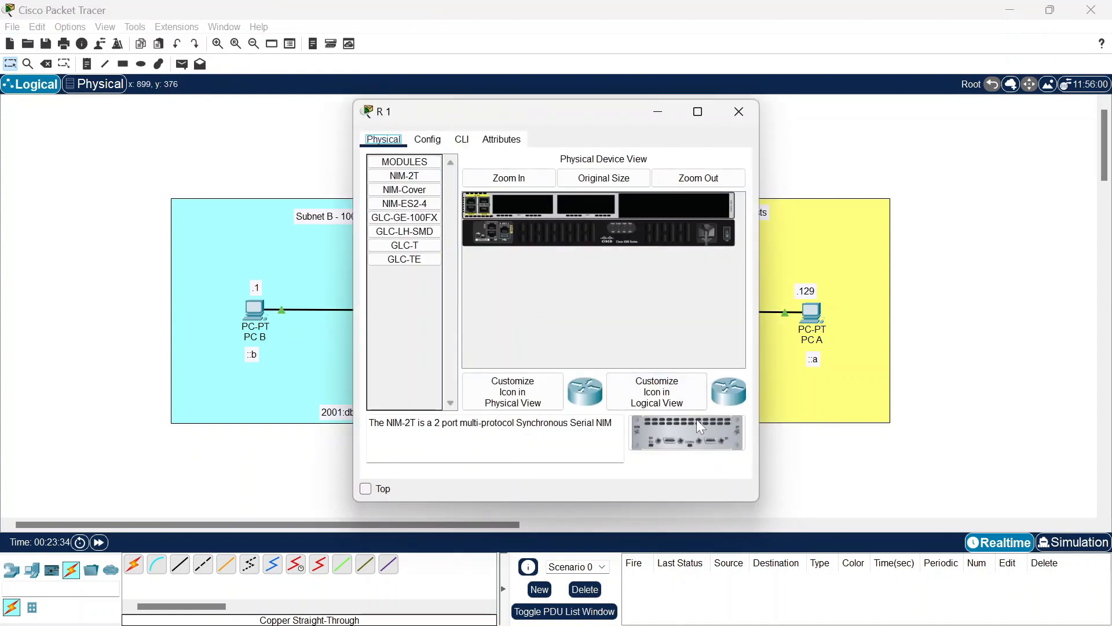
left_click(462, 139)
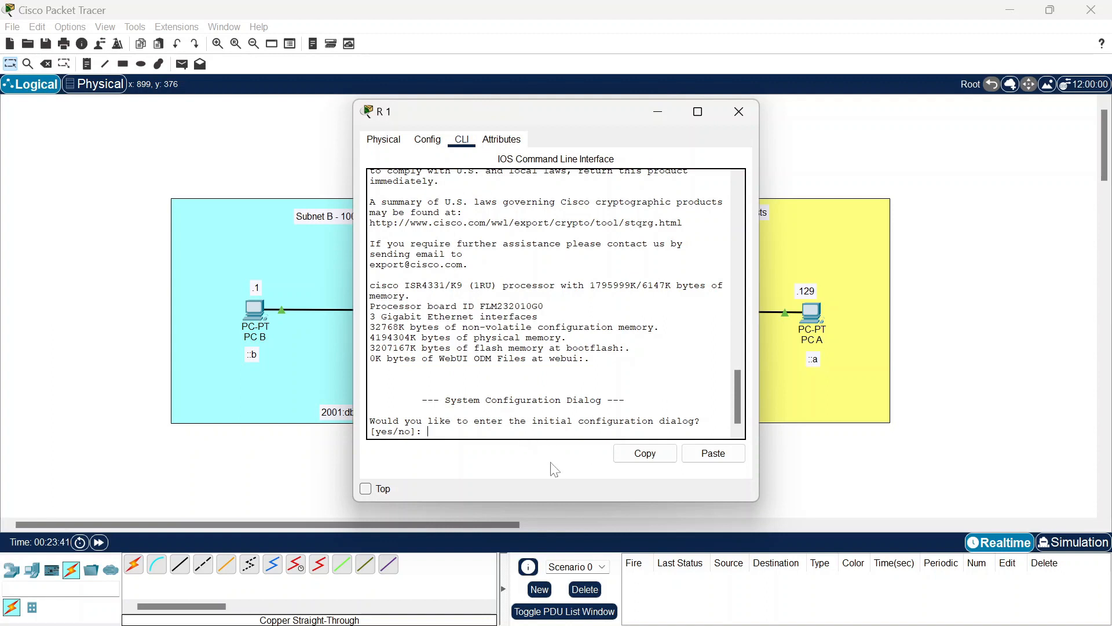
type("o")
key("Return")
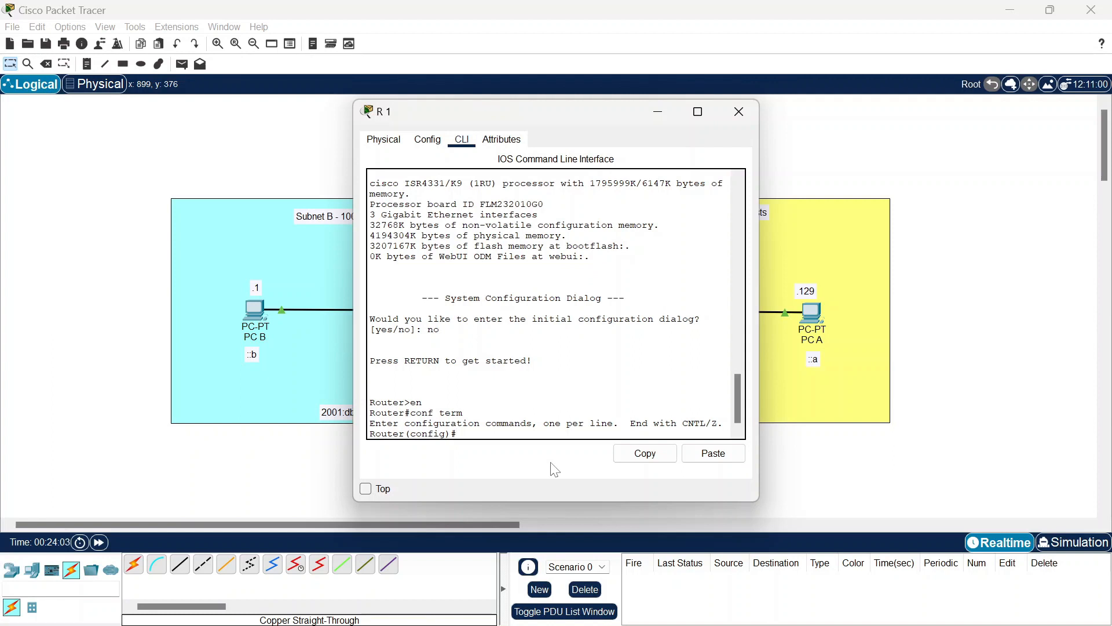
Step: Set the hostname R1 and an enable secret password
type("hostnam")
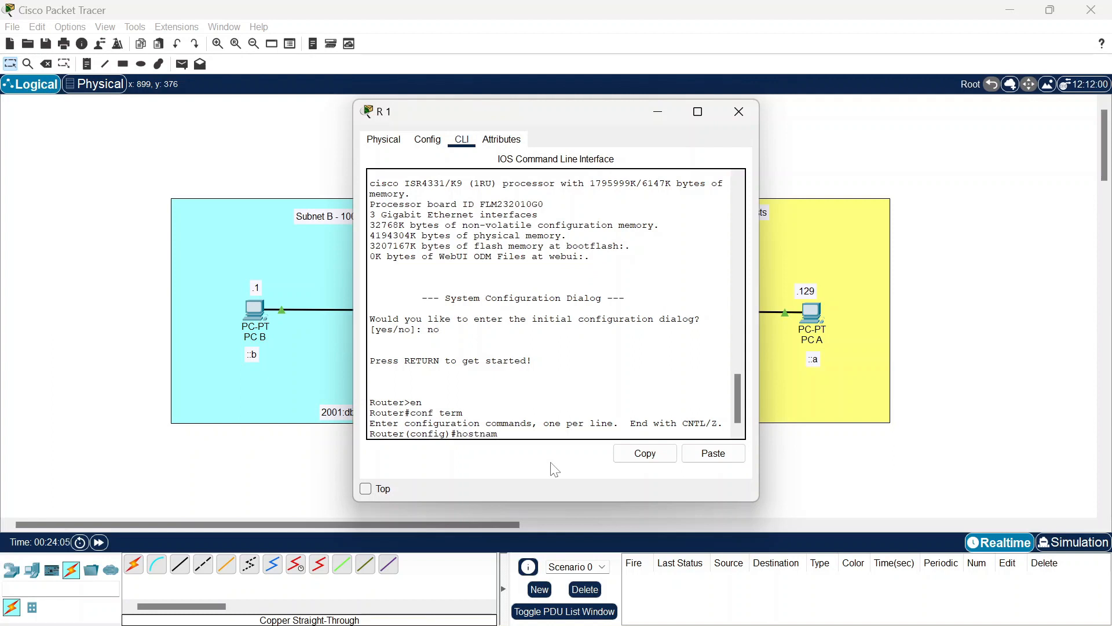
type("e R1")
key("Return")
type("enablee")
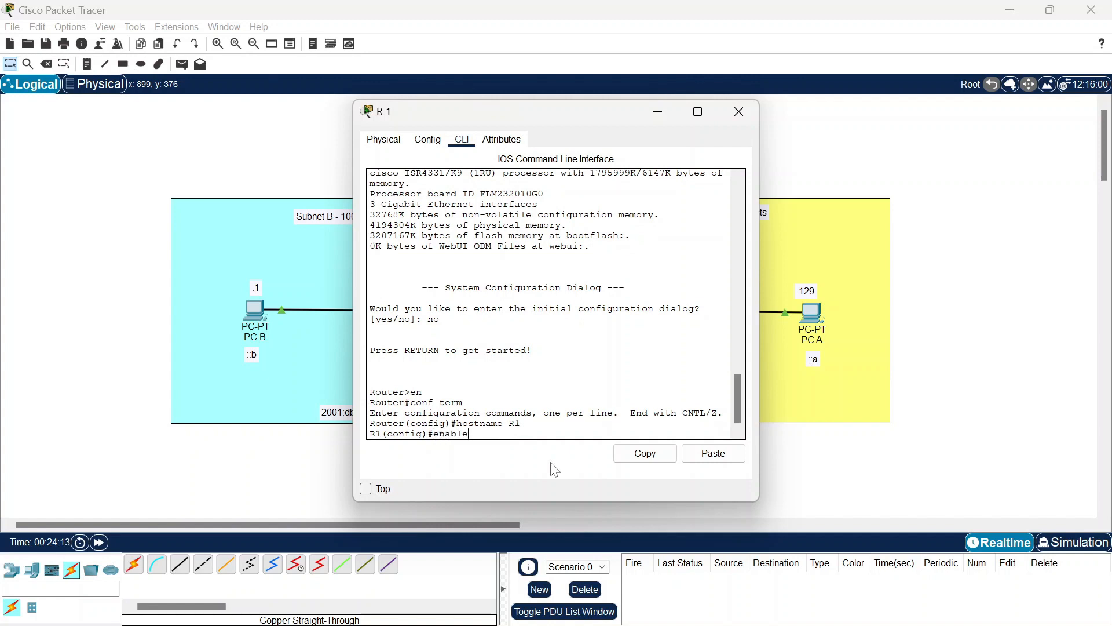
type("secret ciscoenpass")
key("Return")
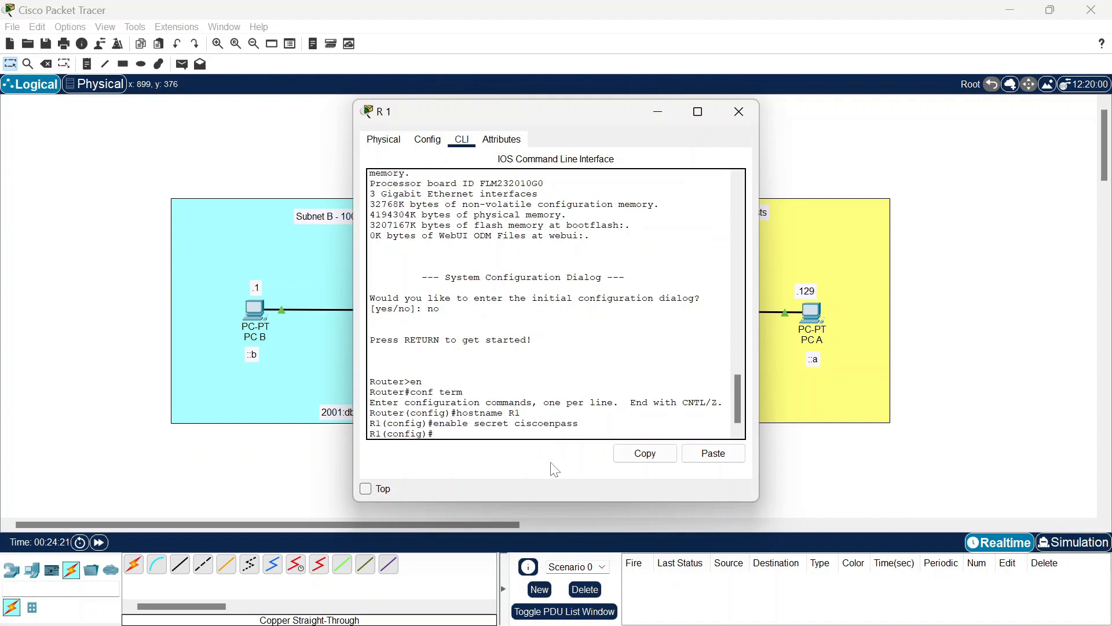
Step: Protect console line 0 with a password and require login
type("line console 0")
key("Return")
type("password")
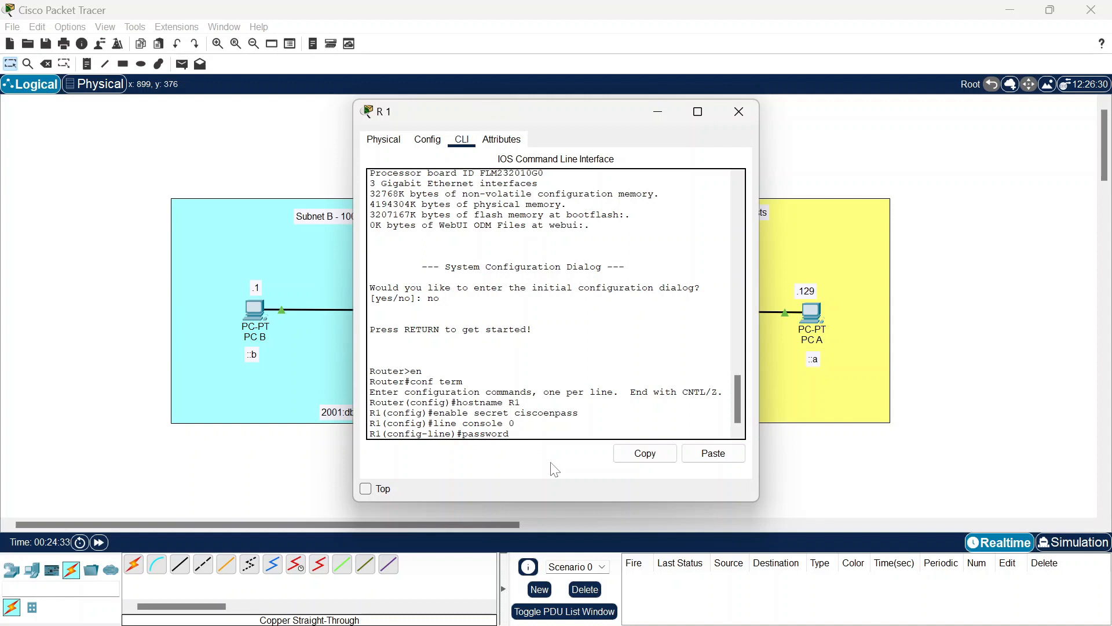
type(" ciscoconpass")
key("Return")
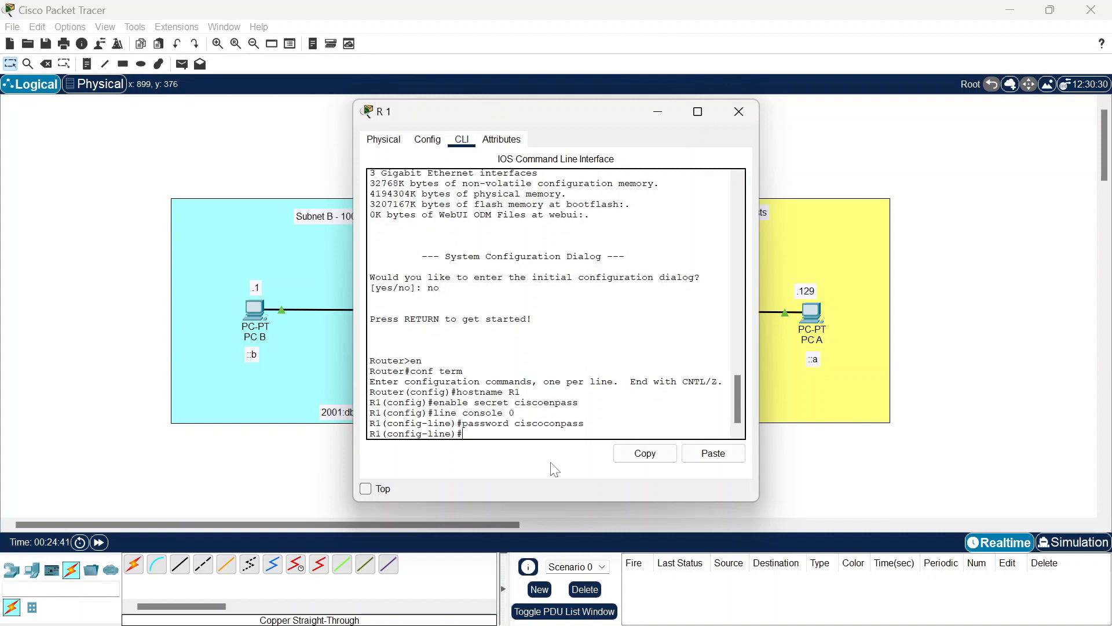
type("login")
key("Return")
type("exit")
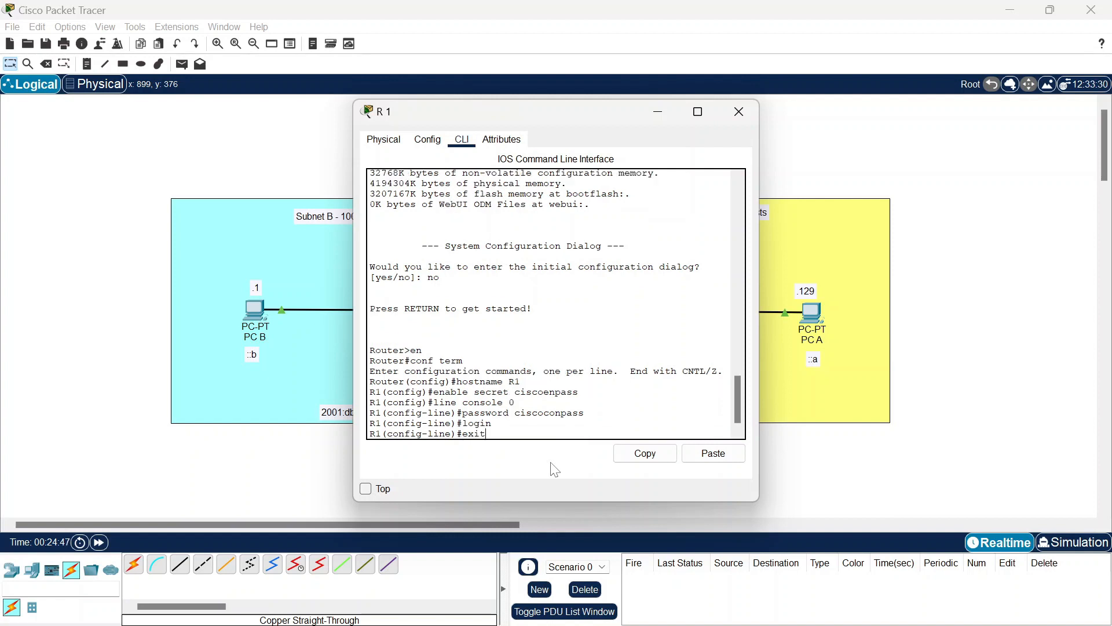
key("Return")
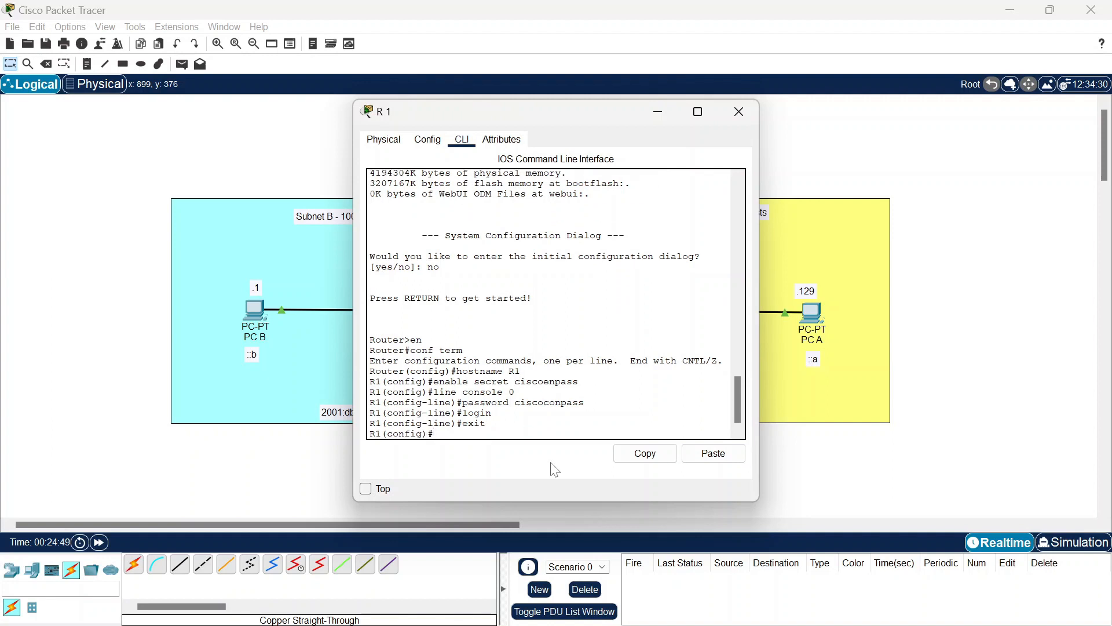
Step: Set domain name cisco.com, add a local user, and generate 1024-bit RSA keys
type("ip domain-name cisco.com")
key("Return")
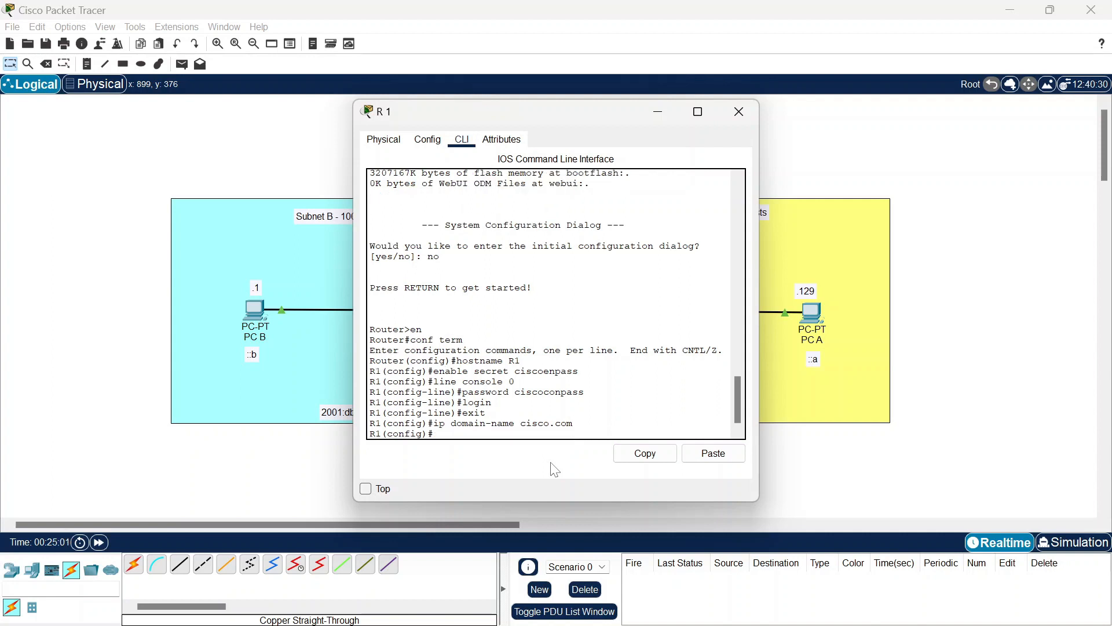
type("username")
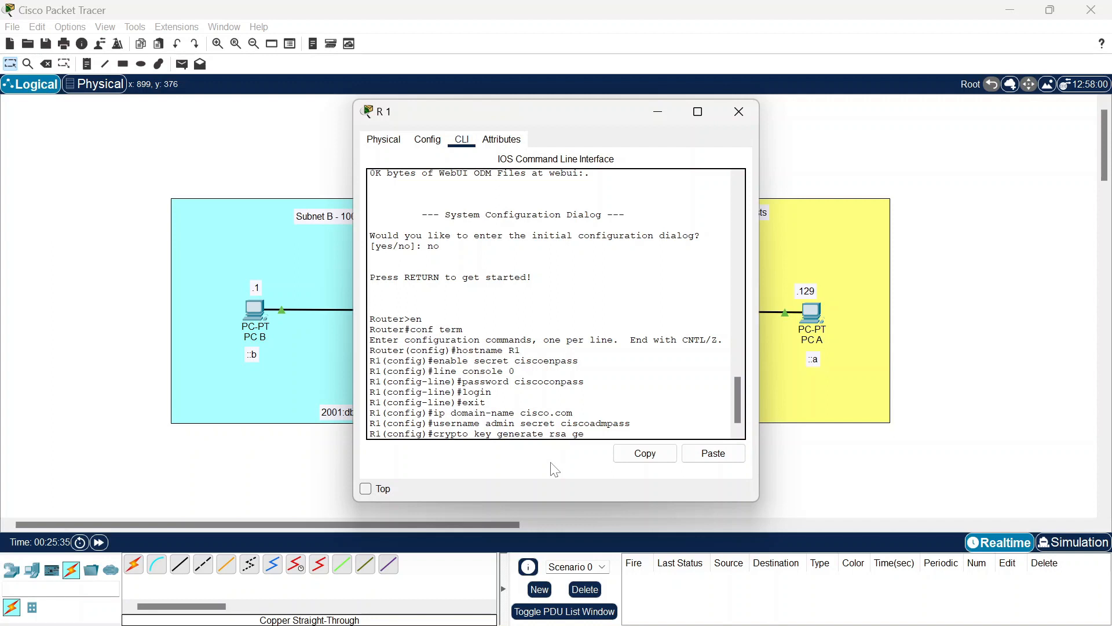
type("nerate rsa general-keys modulus 1024")
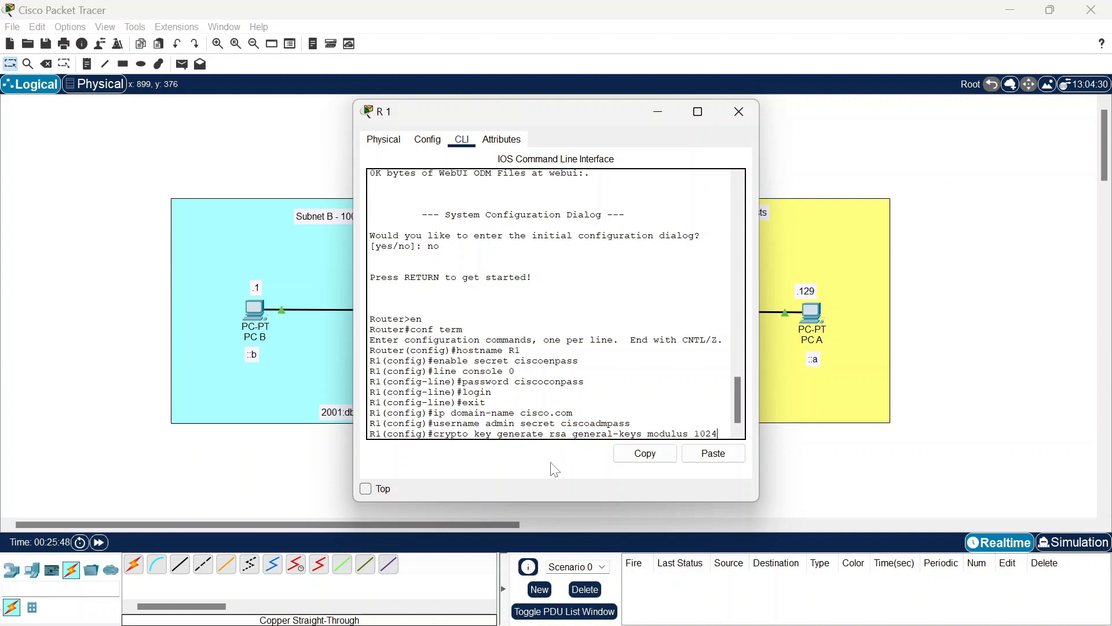
key("Return")
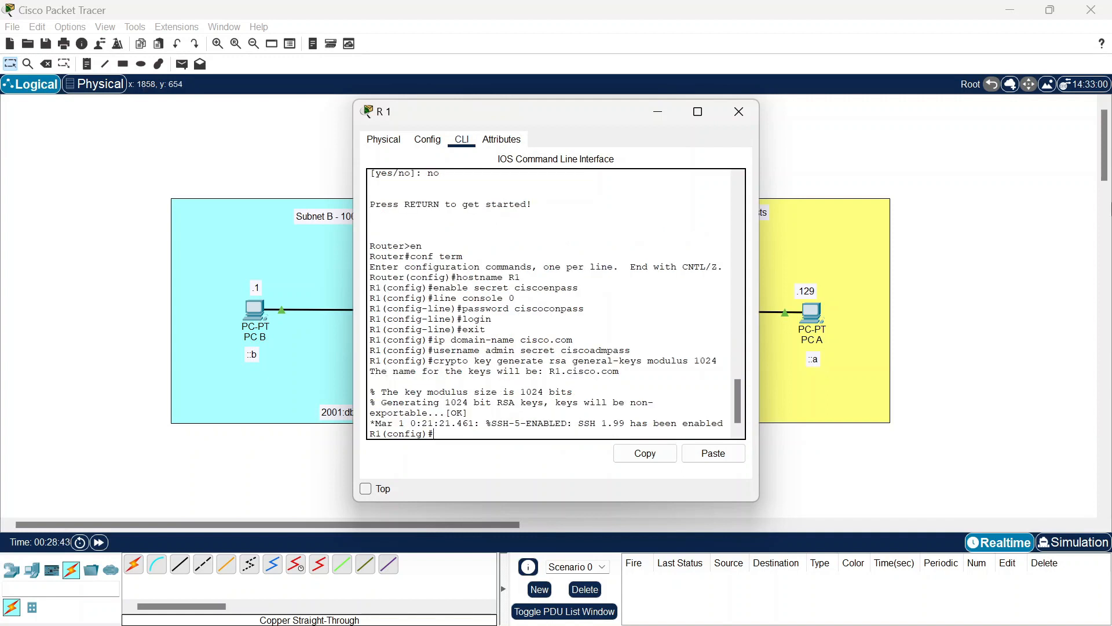
Step: Restrict vty lines 0–15 to SSH with local login
type("line ")
type("vty")
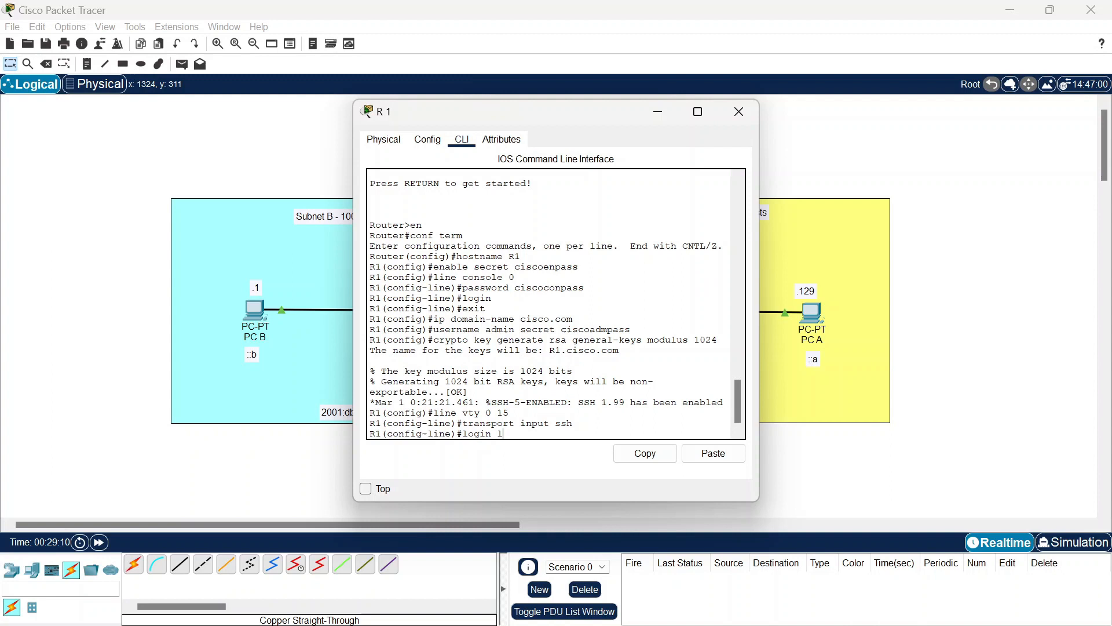
type("ocal")
key("Return")
type("exit")
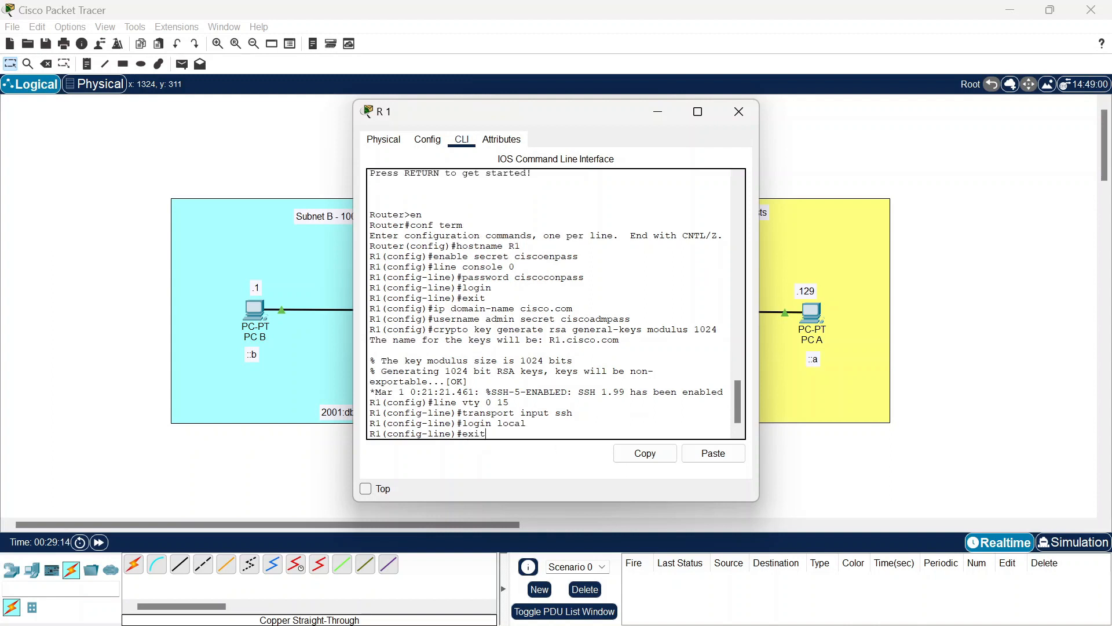
key("Return")
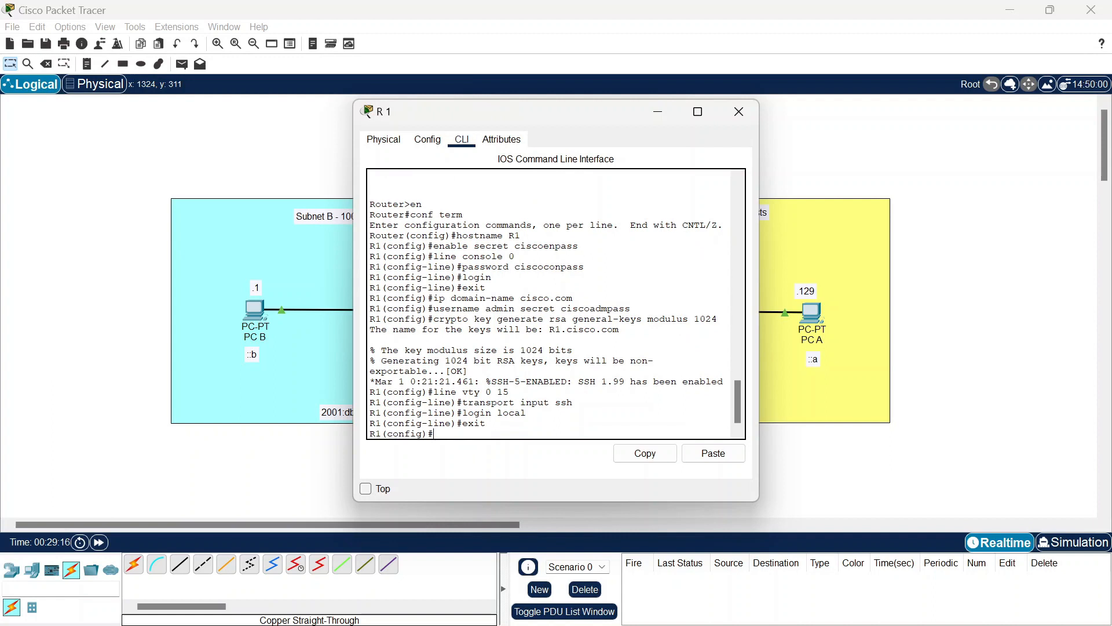
type("int g0/0/0")
Step: On R1's G0/0/0, set description subnet A and IPv4 address 192.168.1.190 255.255.255.192
key("Return")
type("description subnet A")
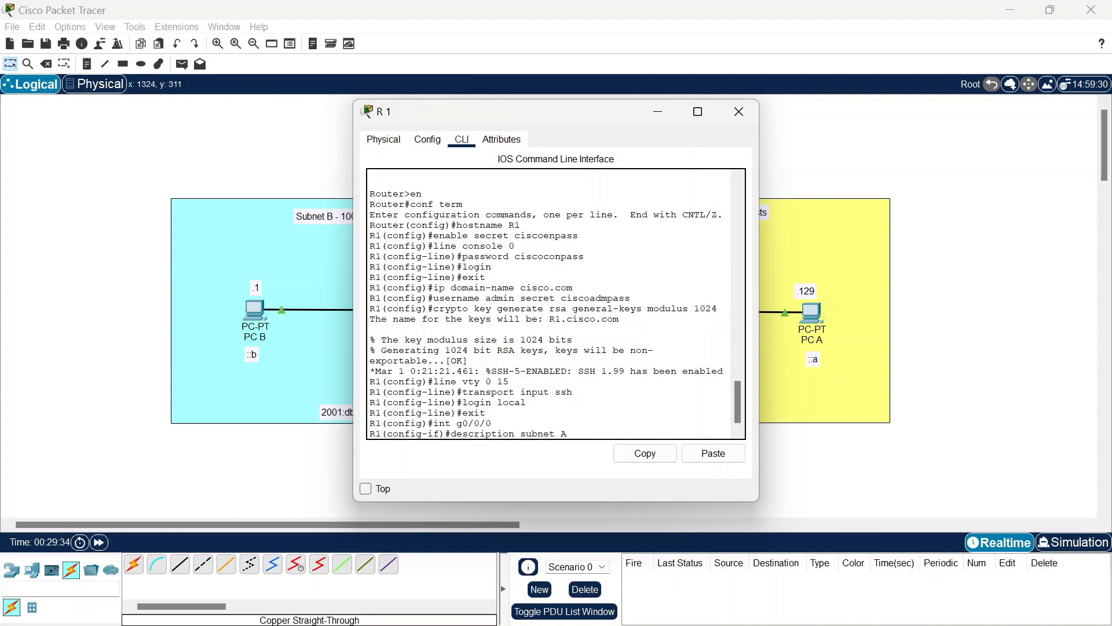
key("Return")
type("ip address A")
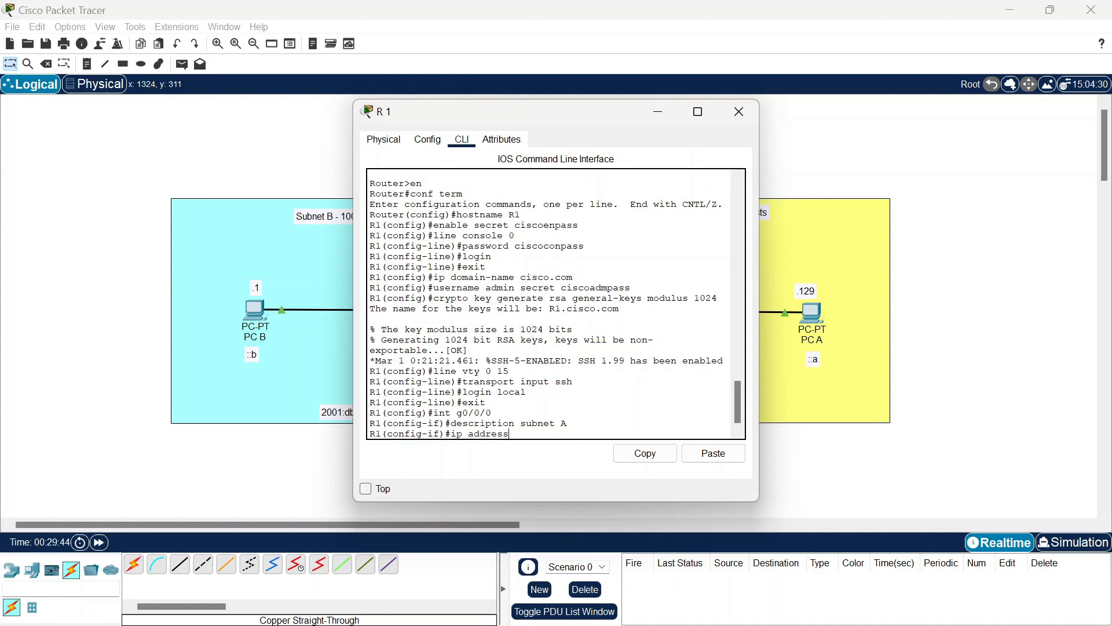
type("192")
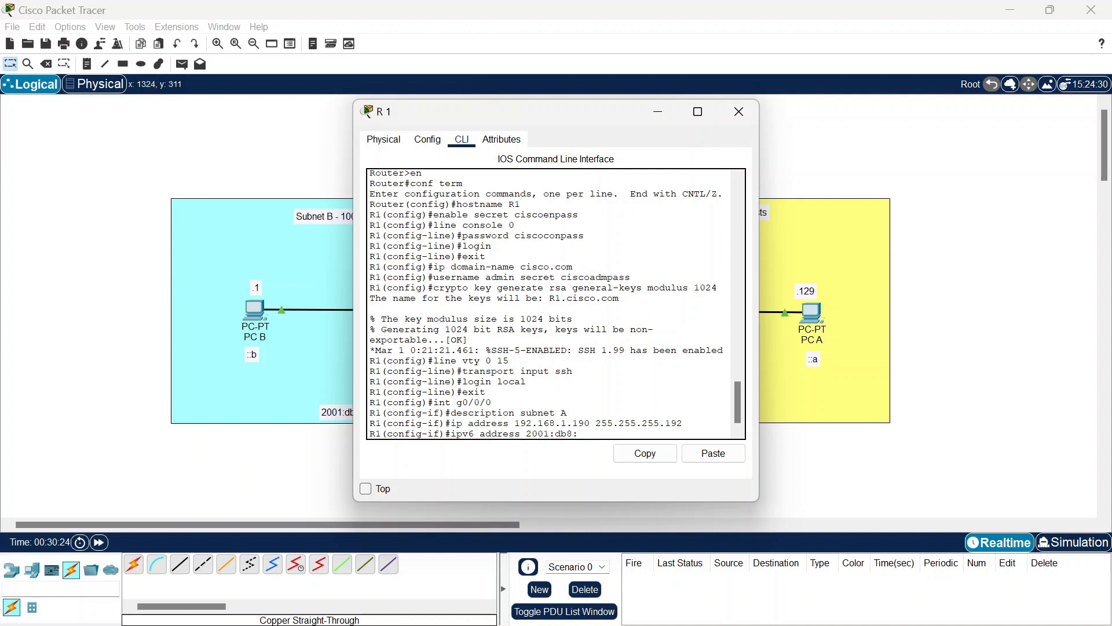
Step: Add IPv6 address 2001:db8:acad:a::1/64 to G0/0/0, fixing a mistyped colon
type("acad")
type(";a")
type("::")
type("1/64")
key("Left")
key("Left")
key("Left")
key("Left")
key("Left")
key("Left")
key("Left")
key("BackSpace")
type(":")
key("Right")
key("Right")
key("Right")
key("Right")
key("Right")
key("Right")
key("Return")
type("ipv6")
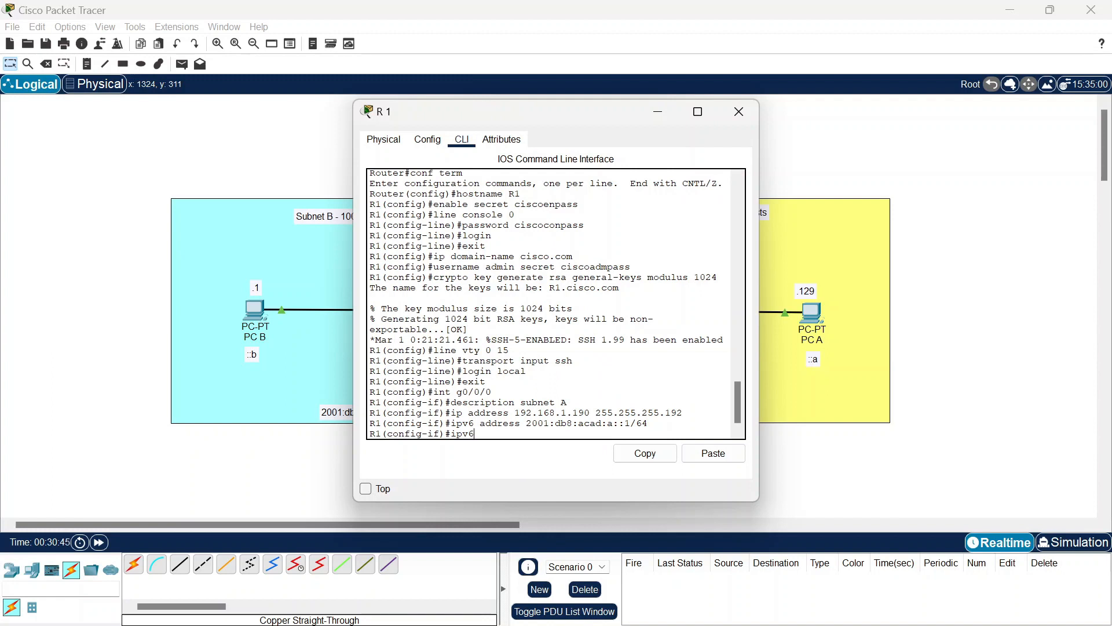
type(" address")
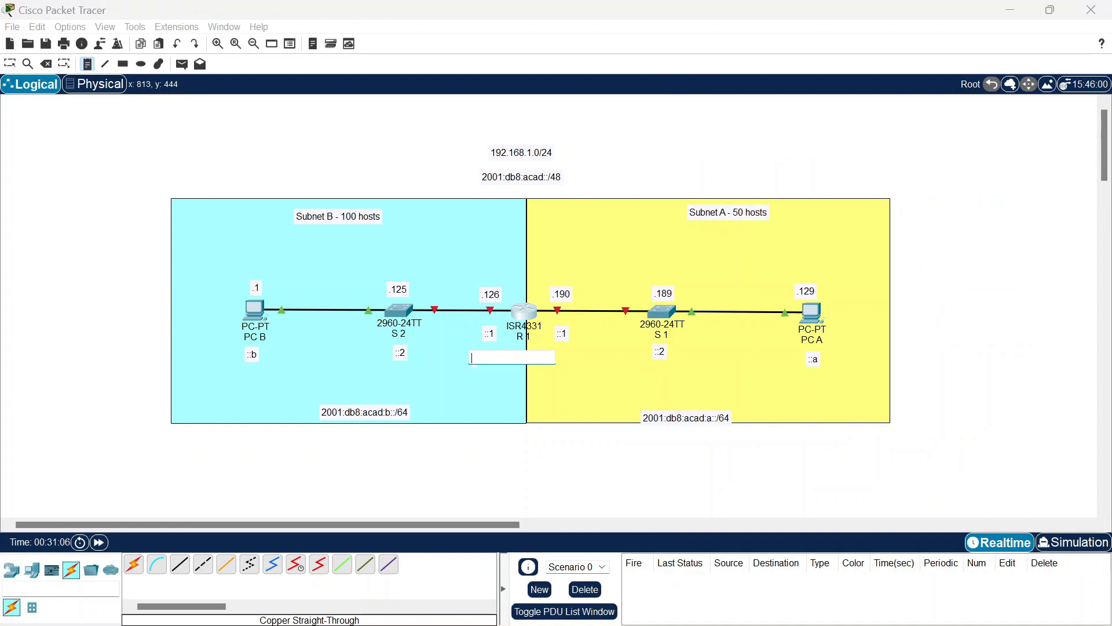
Step: Give G0/0/0 link-local fe80::1, then describe G0/0/1 as subnet B with IPv6 2001:db8:acad:b::1/64
type("fe80::1 link-local")
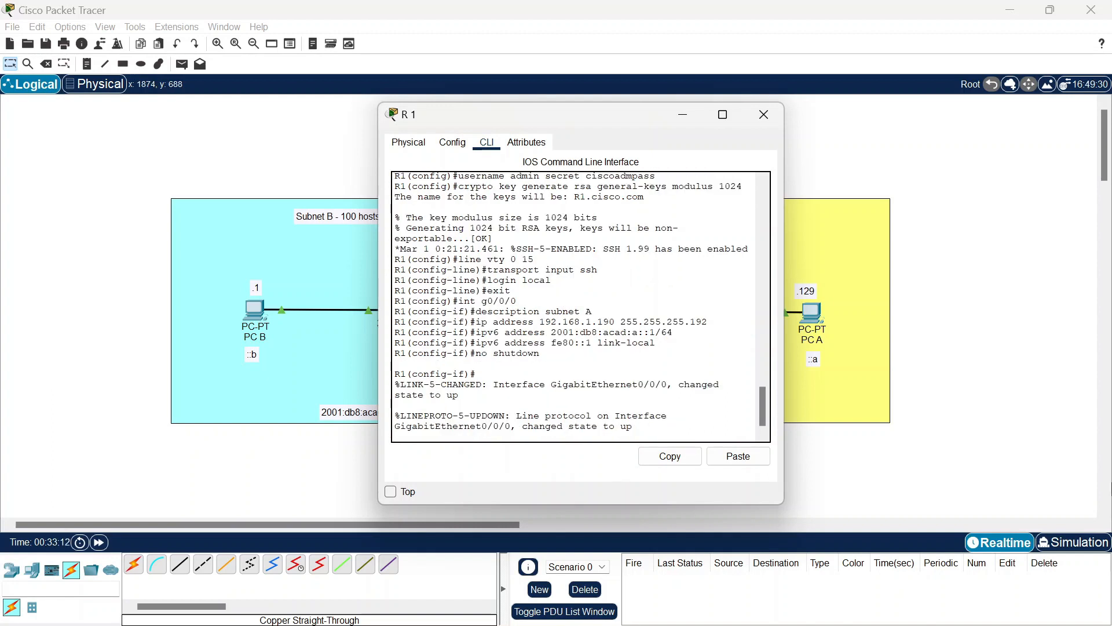
key("Return")
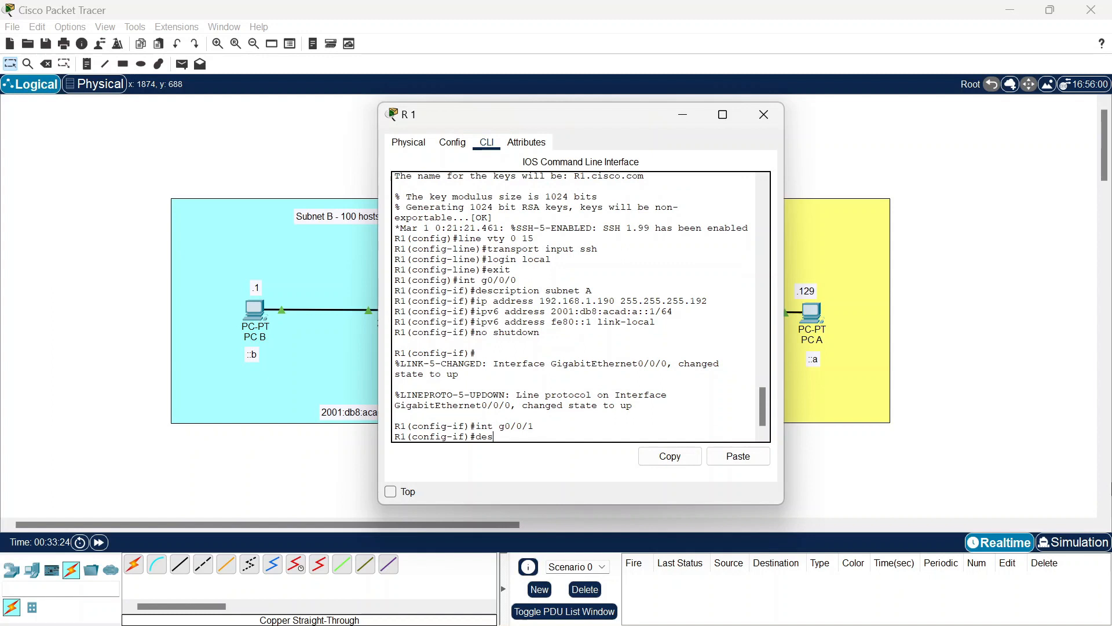
type("cription")
type(" subne")
type("t")
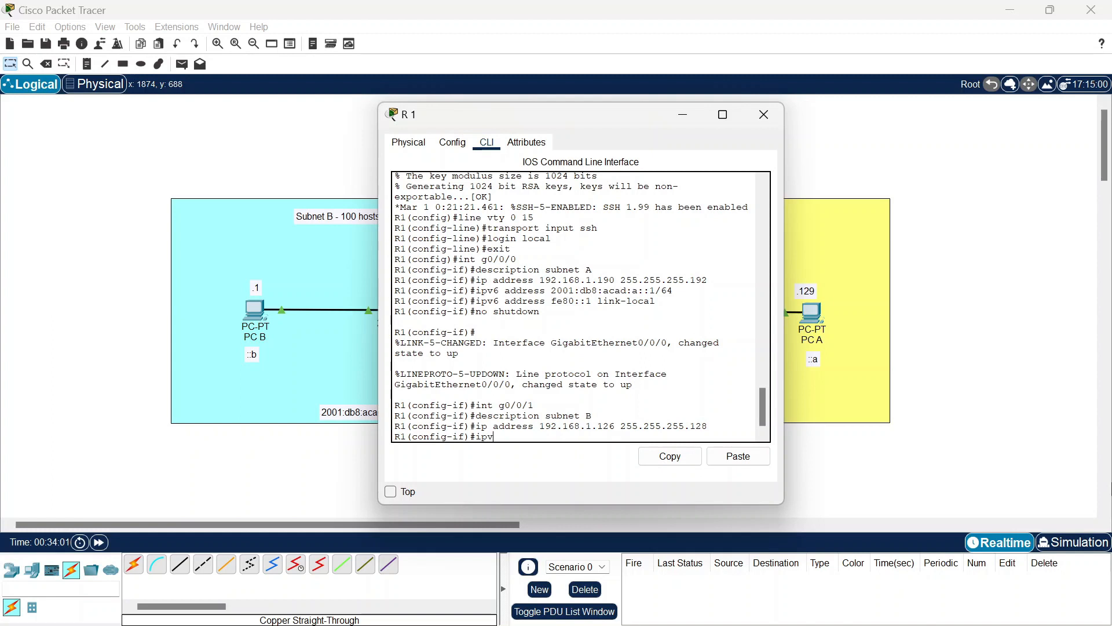
type("6 address 2001:db8:acad:b::1/64")
key("Return")
Step: Apply the corrected fe80::1 link-local address on G0/0/1 and enable it with no shutdown
type("ipv")
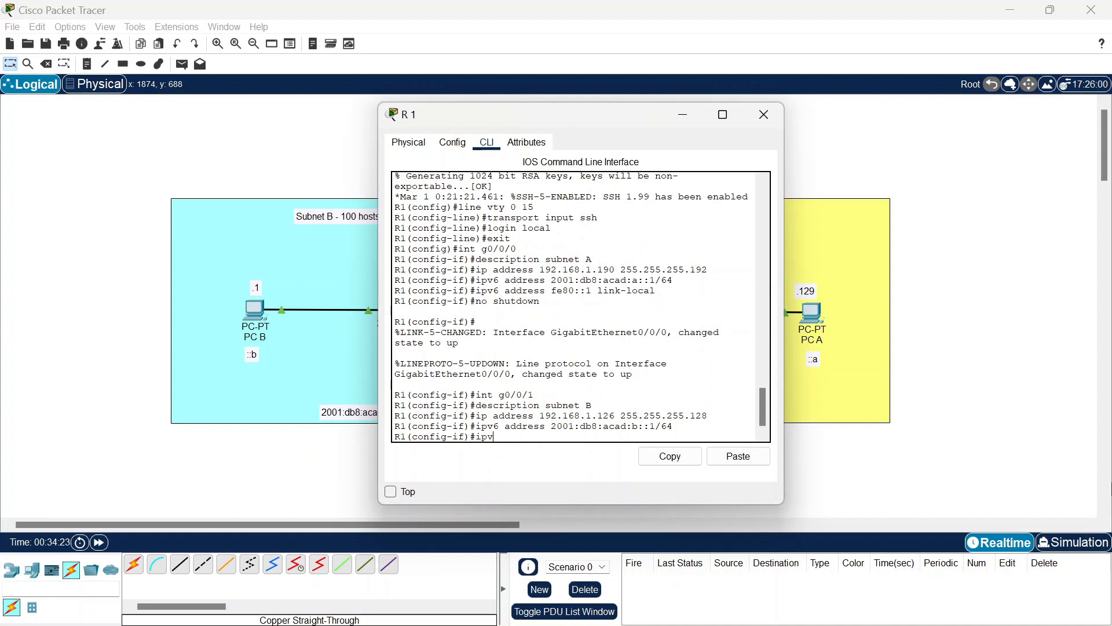
type("6 aadress fe80:1 link-local")
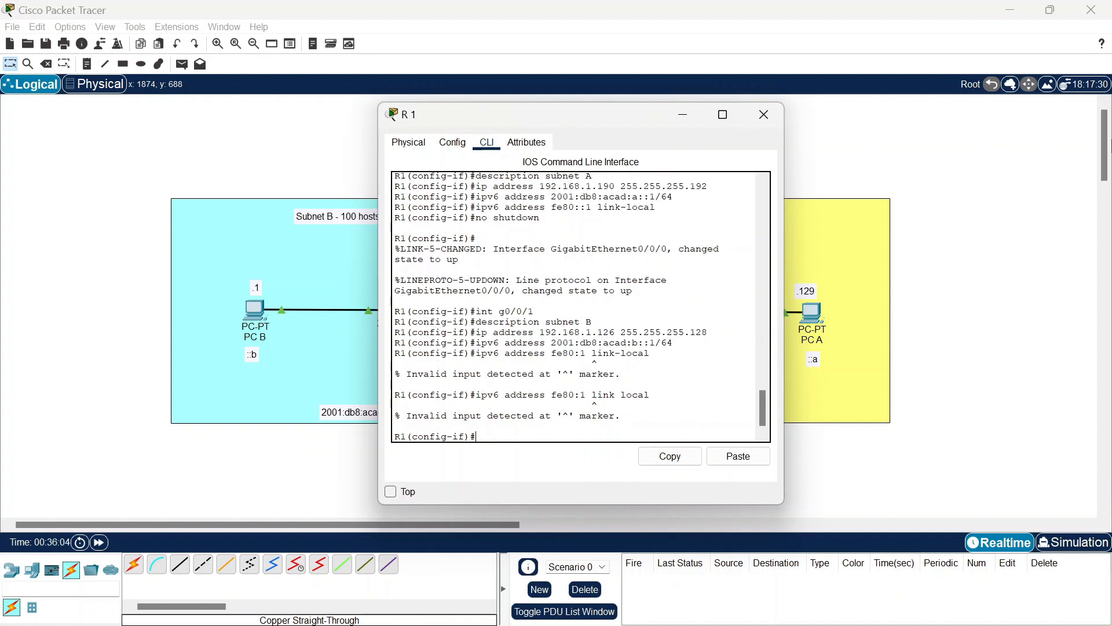
key("Up")
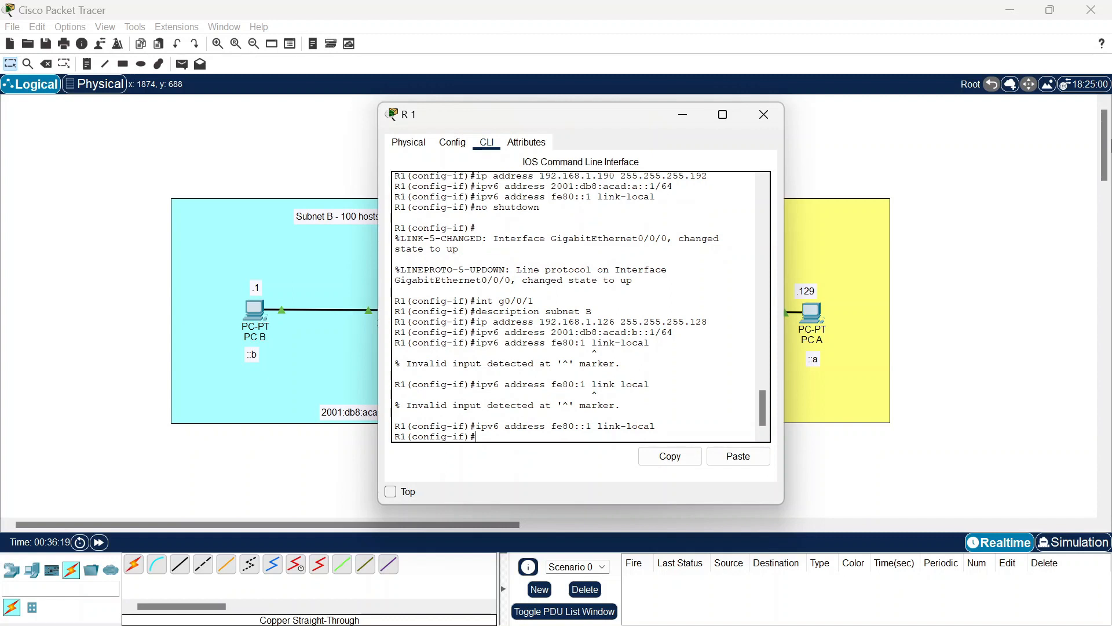
type("o shutdown")
key("Return")
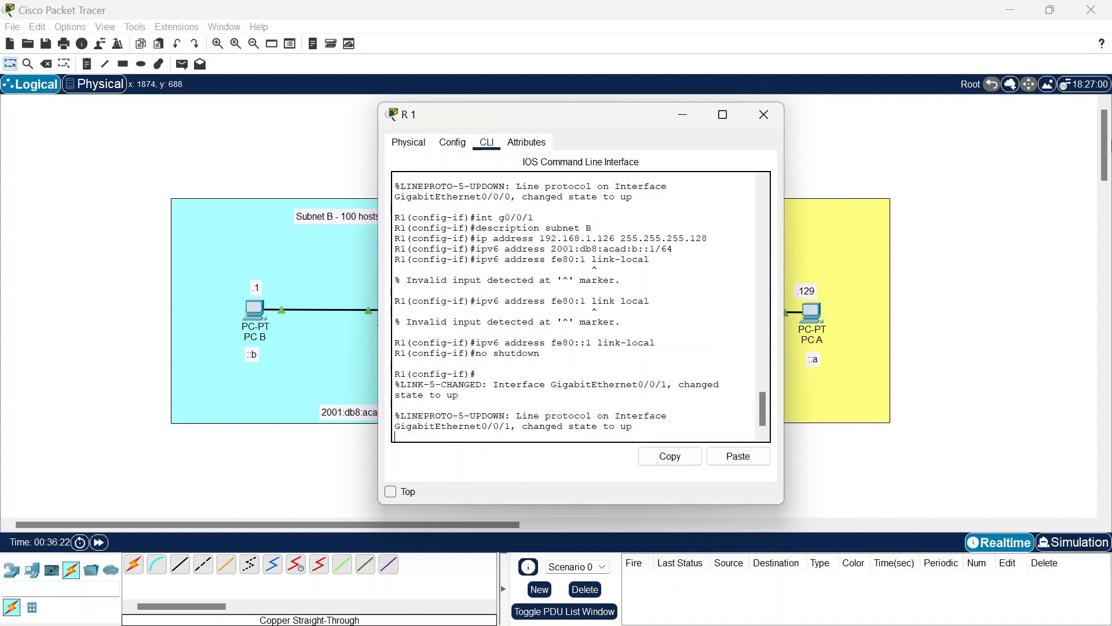
key("Return")
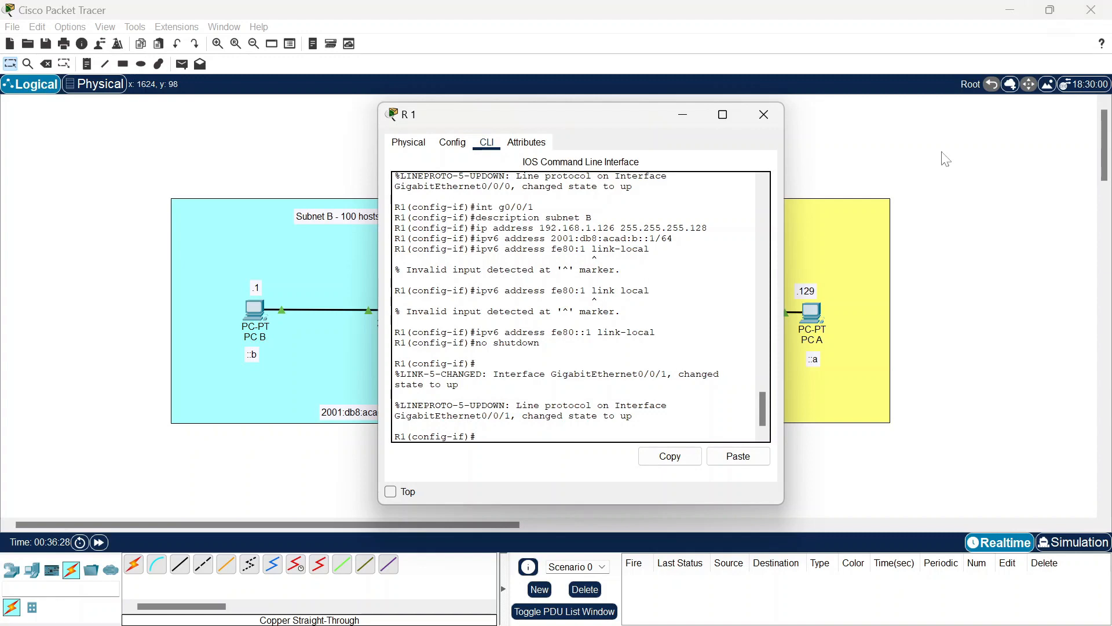
Step: Minimize R1 and bring up switch S1's command line
left_click(683, 117)
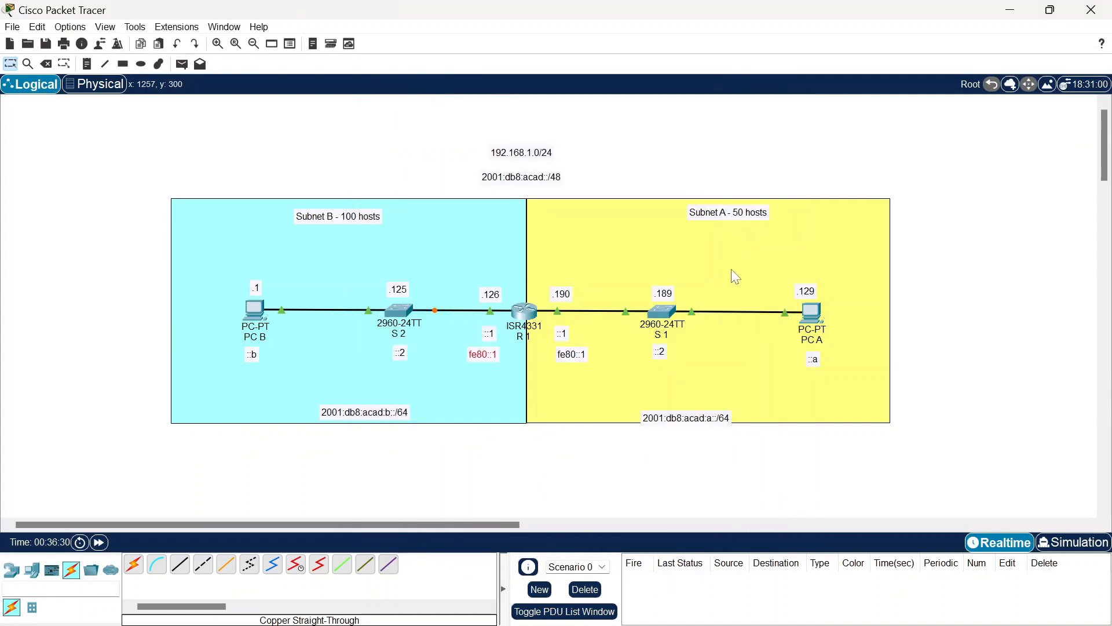
mouse_move(666, 317)
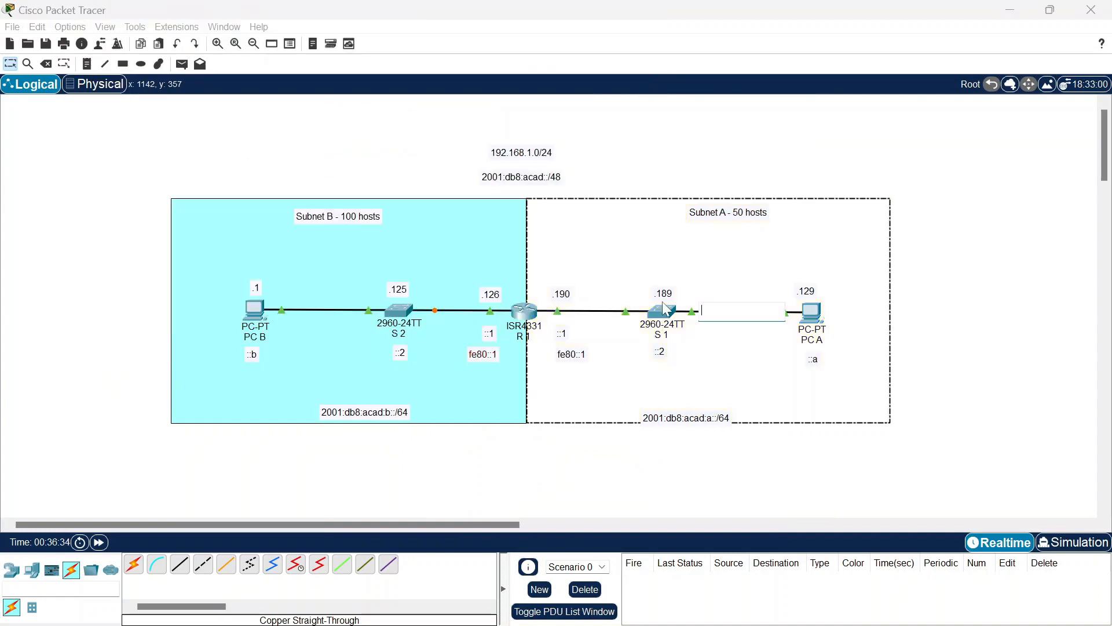
left_click(666, 317)
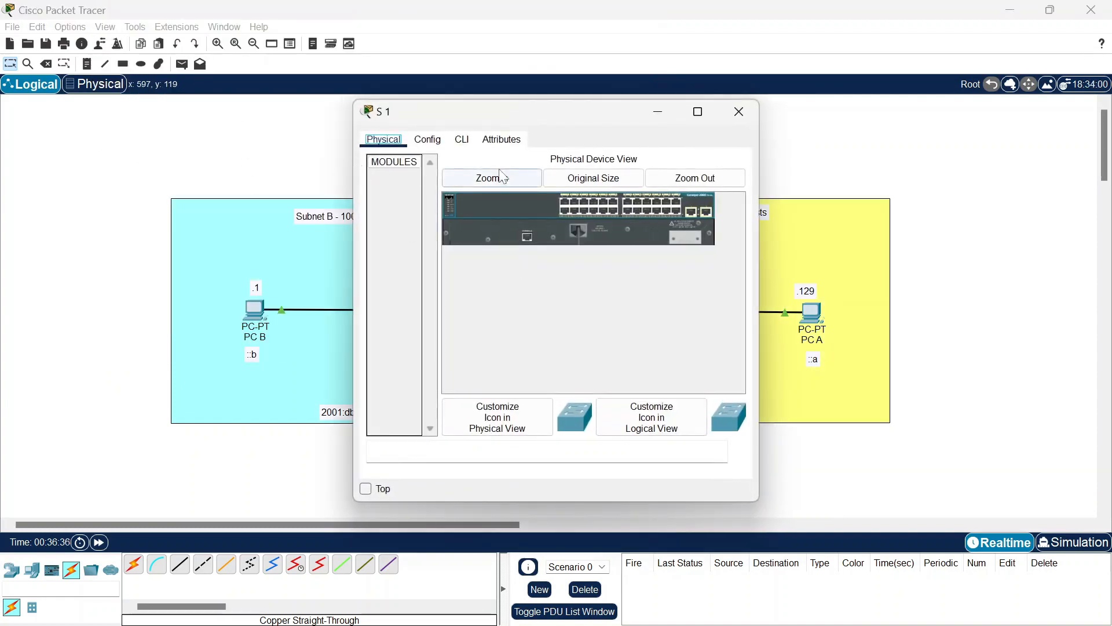
left_click(467, 141)
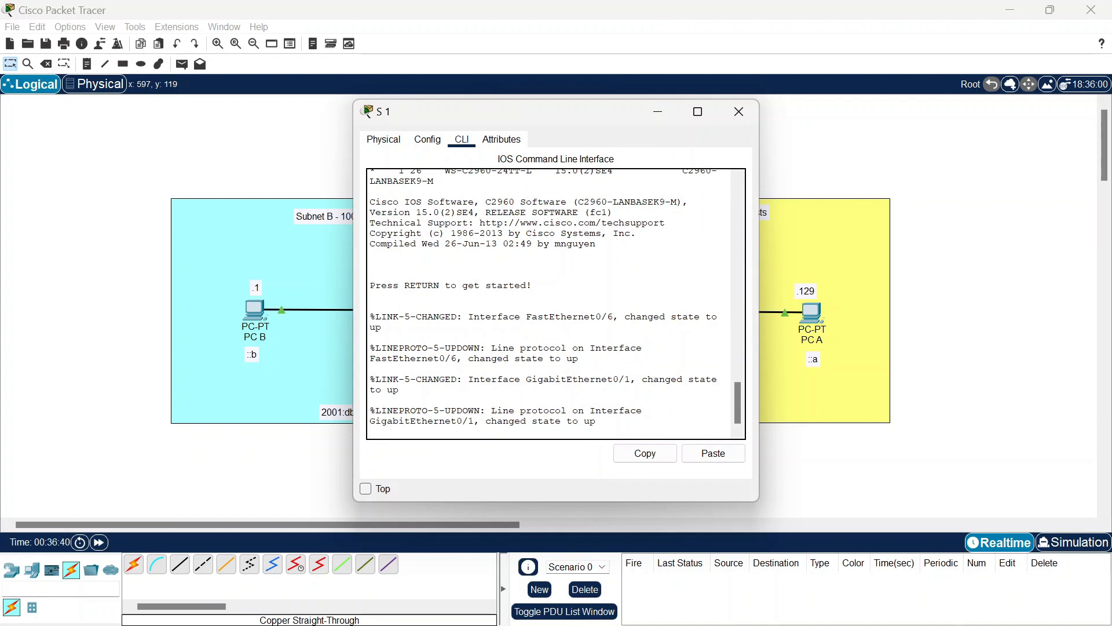
key("Return")
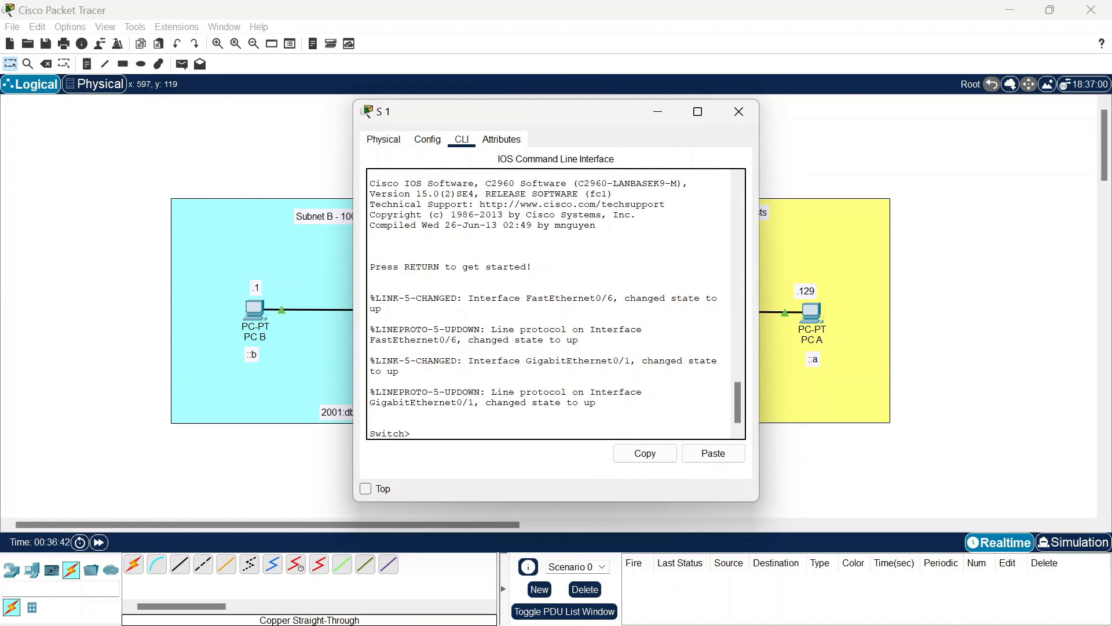
Step: Enter global configuration mode on the switch and set hostname S1
type("en")
key("Return")
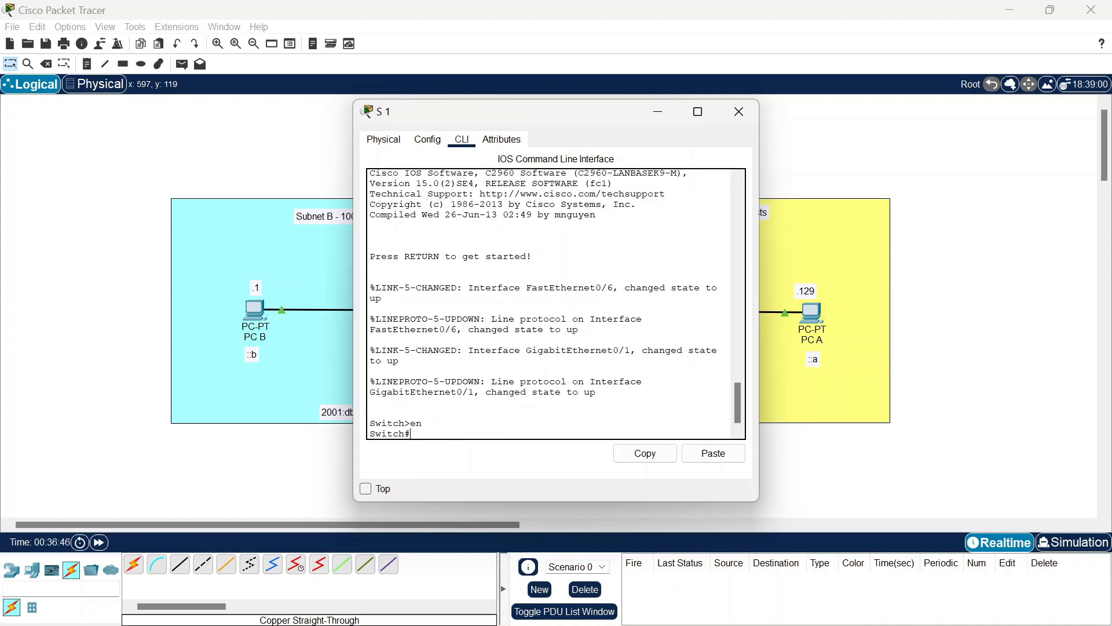
type("conf term")
key("Return")
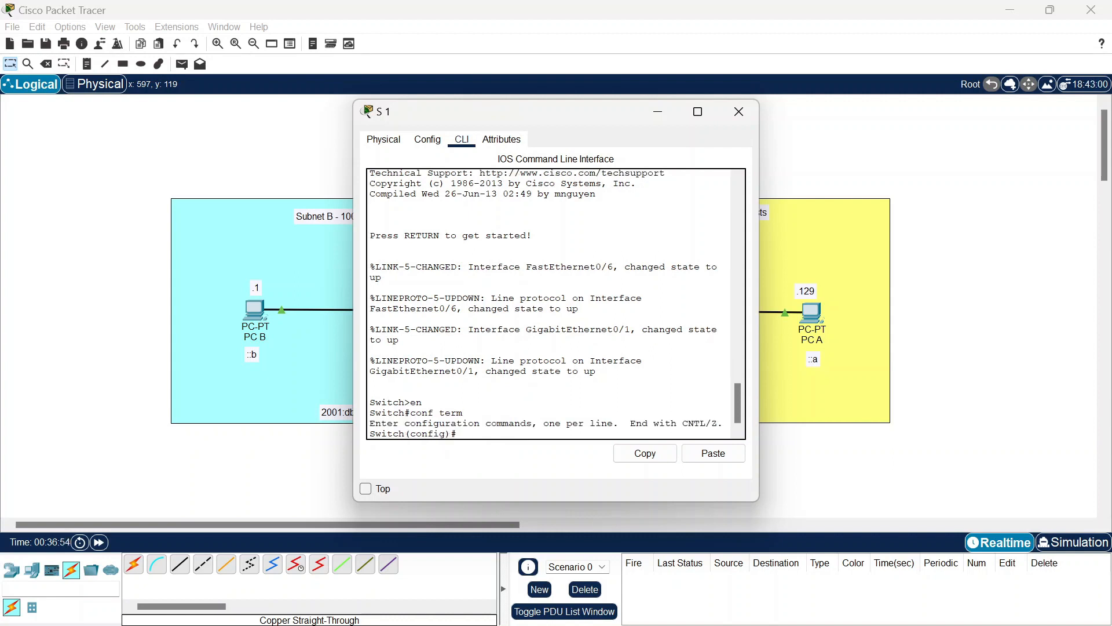
type("hostname S1")
key("Return")
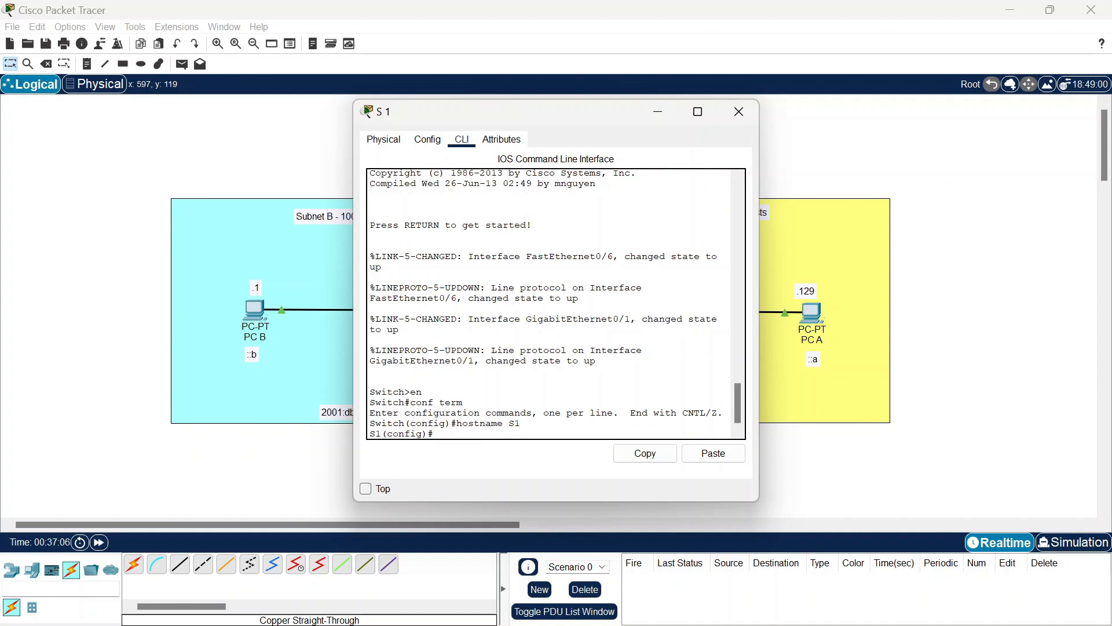
Step: Set an enable secret and a console line 0 password requiring login
type("enable secret")
type("ciscoenpass")
key("Return")
type("line console")
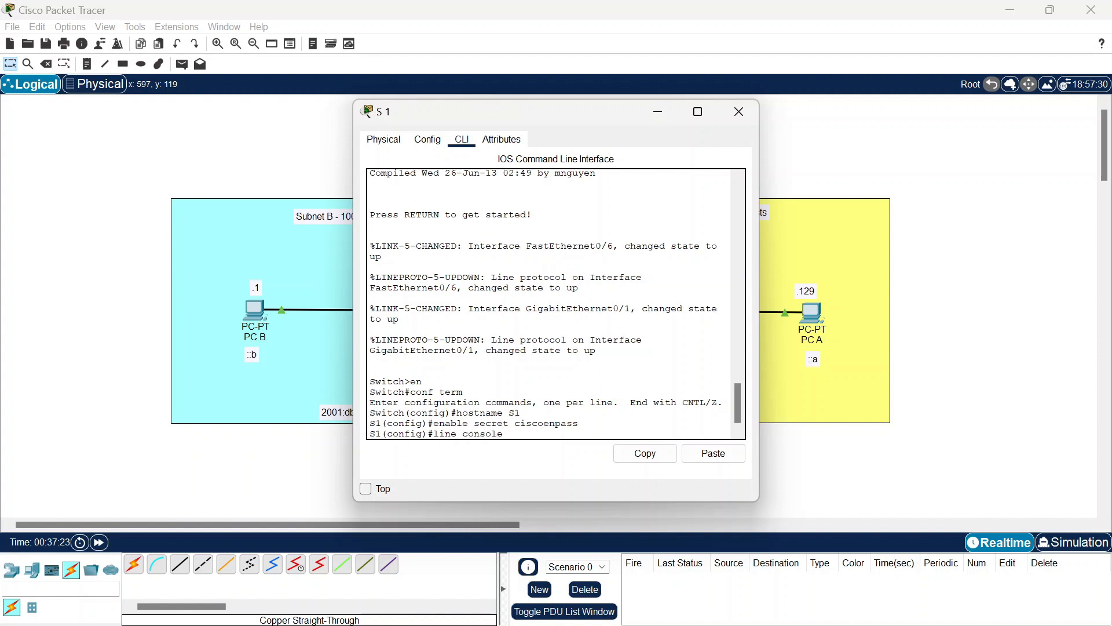
type(" 0")
key("Return")
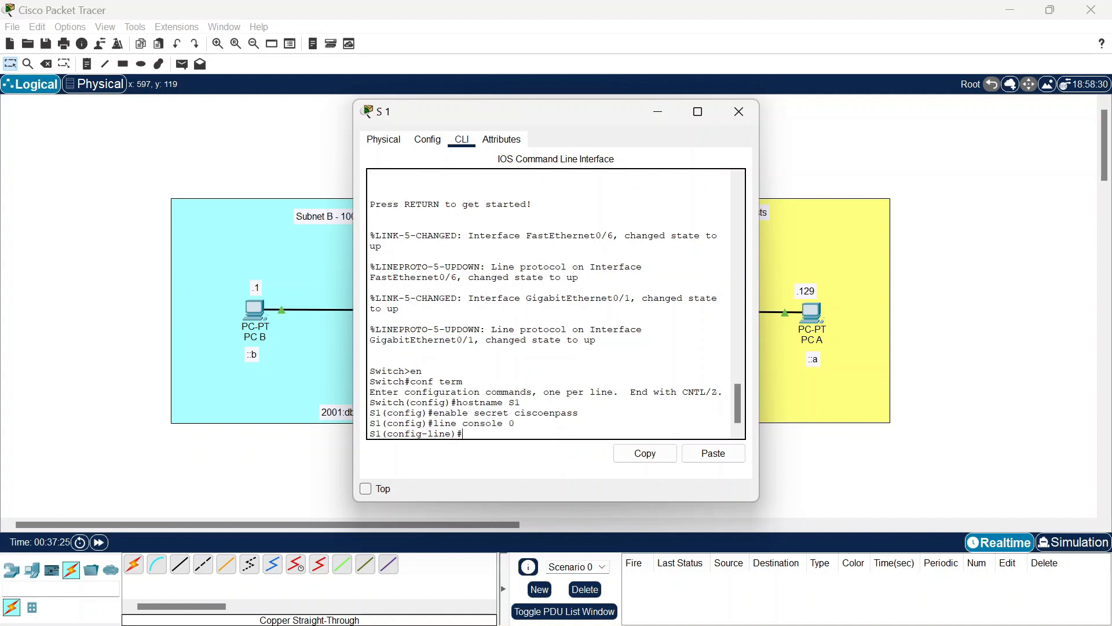
type("password ciscoconpass")
key("Return")
type("login")
key("Return")
type("exit")
key("Return")
type("ip do")
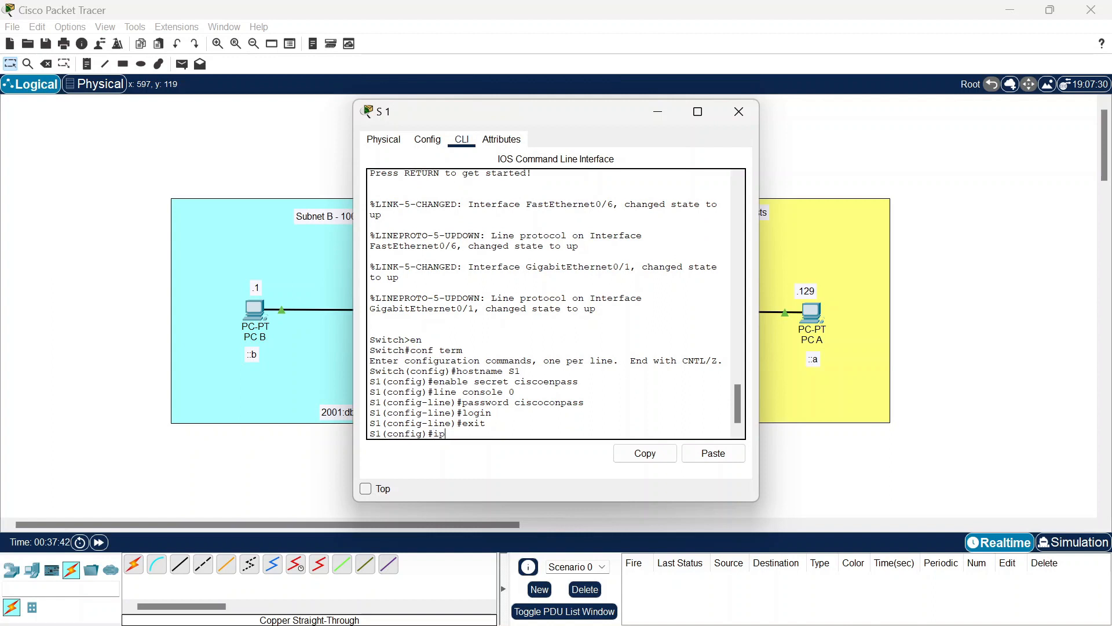
type("main")
type("-name")
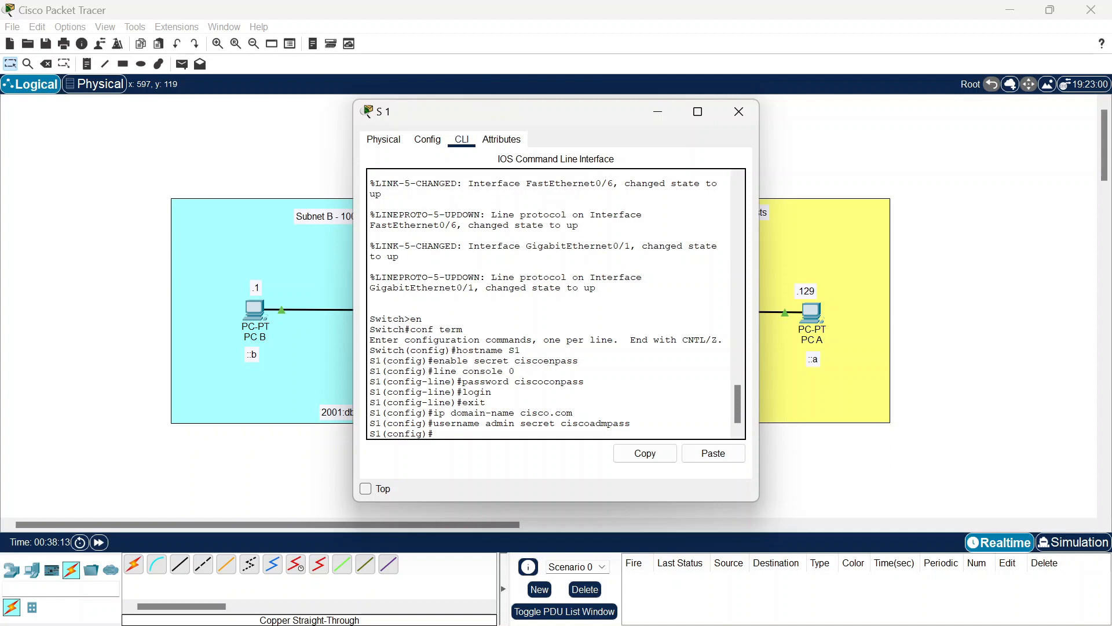
Step: Generate 1024-bit general-purpose RSA keys on S1, correcting the mistyped 1022 modulus
type("crypto key generate rsa gener")
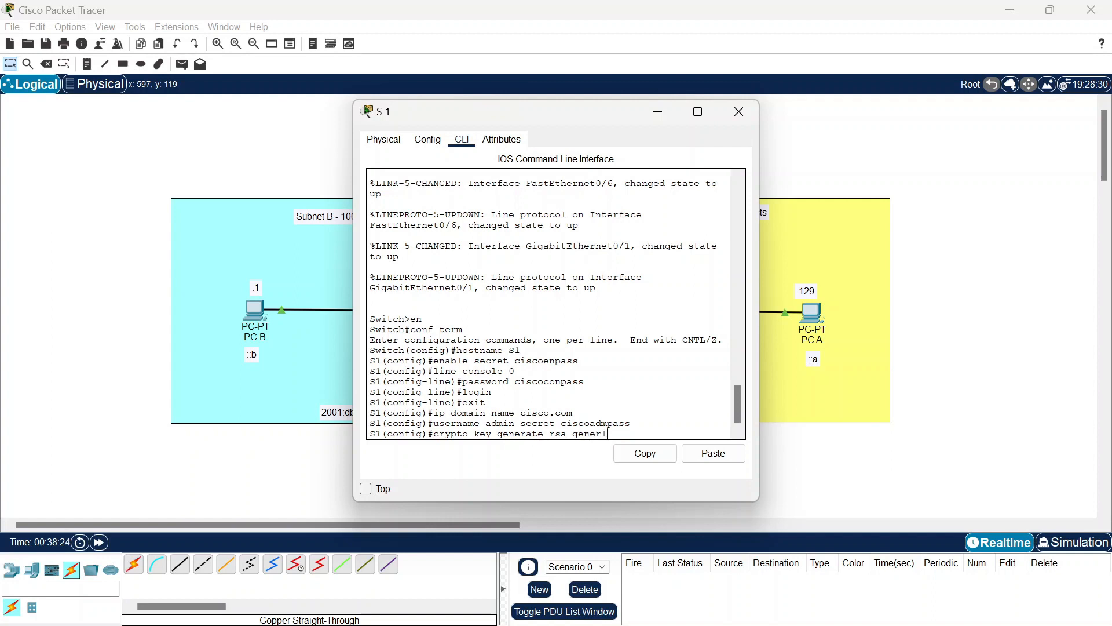
type("al-keys modulus 1022")
key("BackSpace")
key("Return")
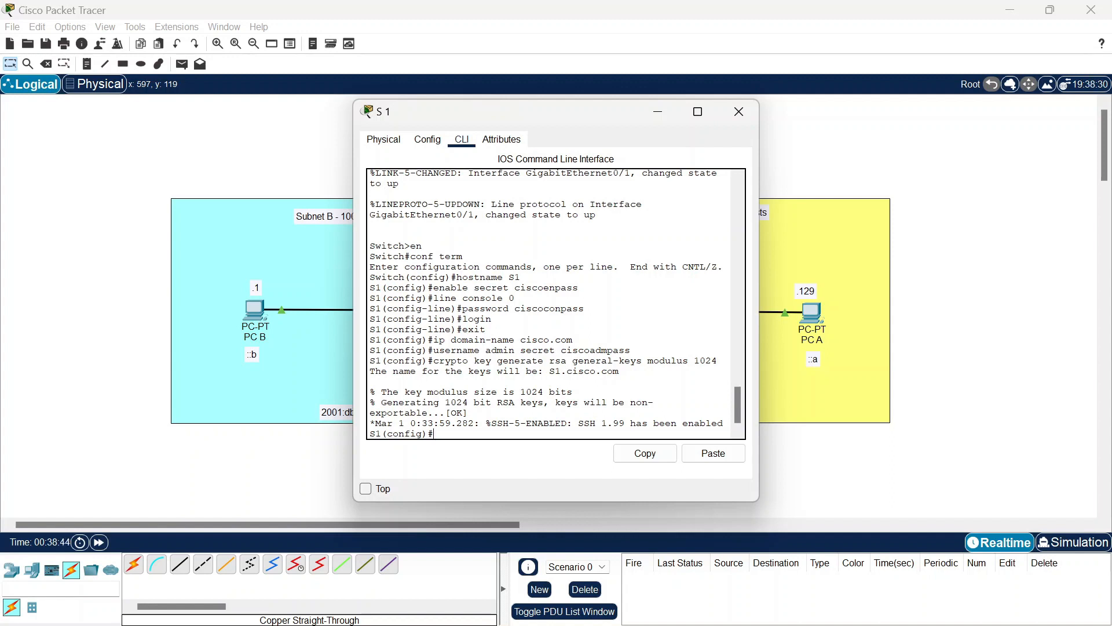
Step: Restrict vty lines 0 15 to SSH with local login
type("line vty 0 15")
key("Return")
type("t")
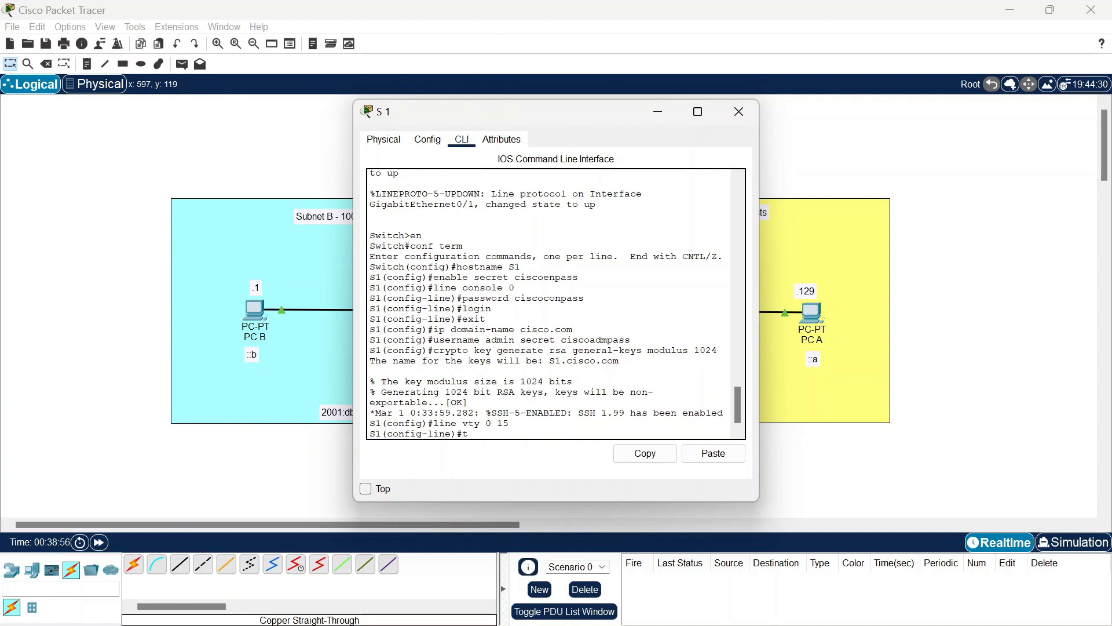
type("ransport input ssh")
key("Return")
type("login local")
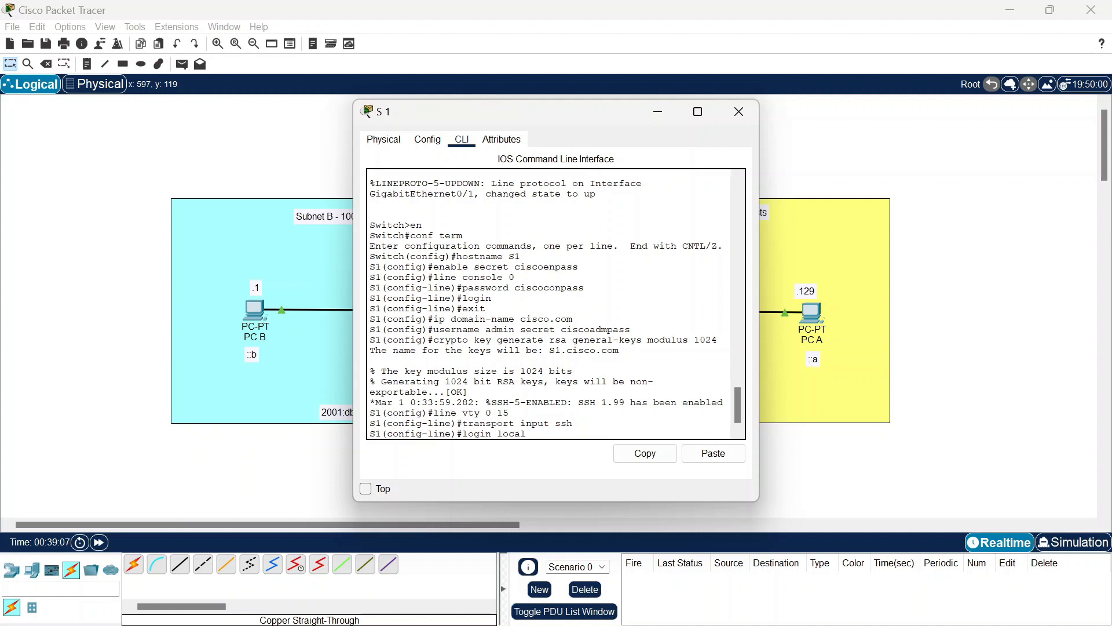
key("Return")
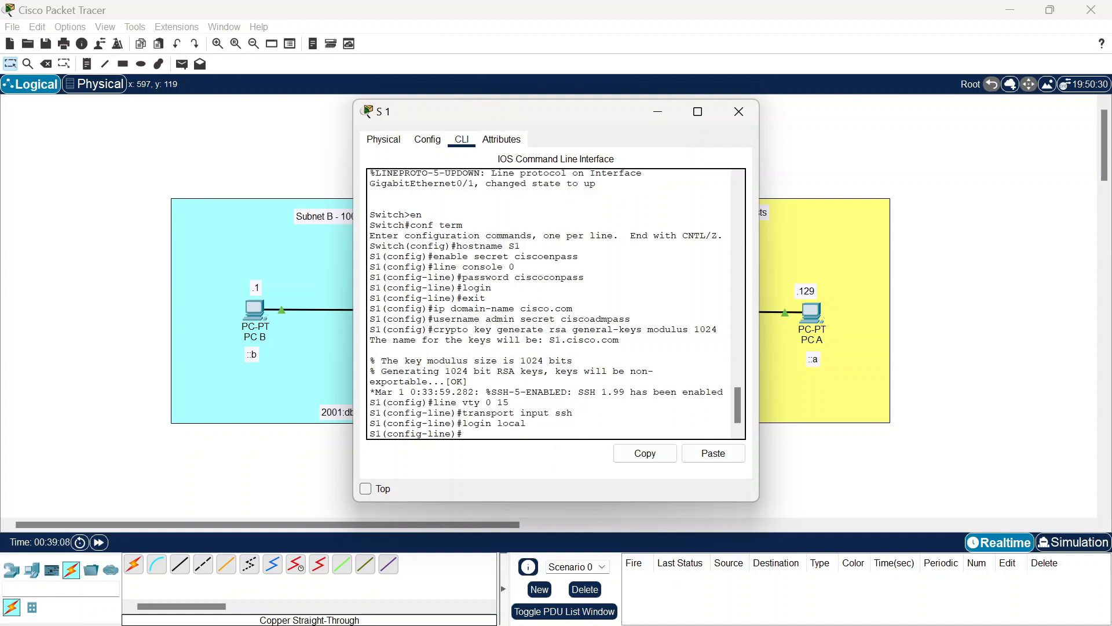
type("exit")
key("Return")
type("int vlan 1")
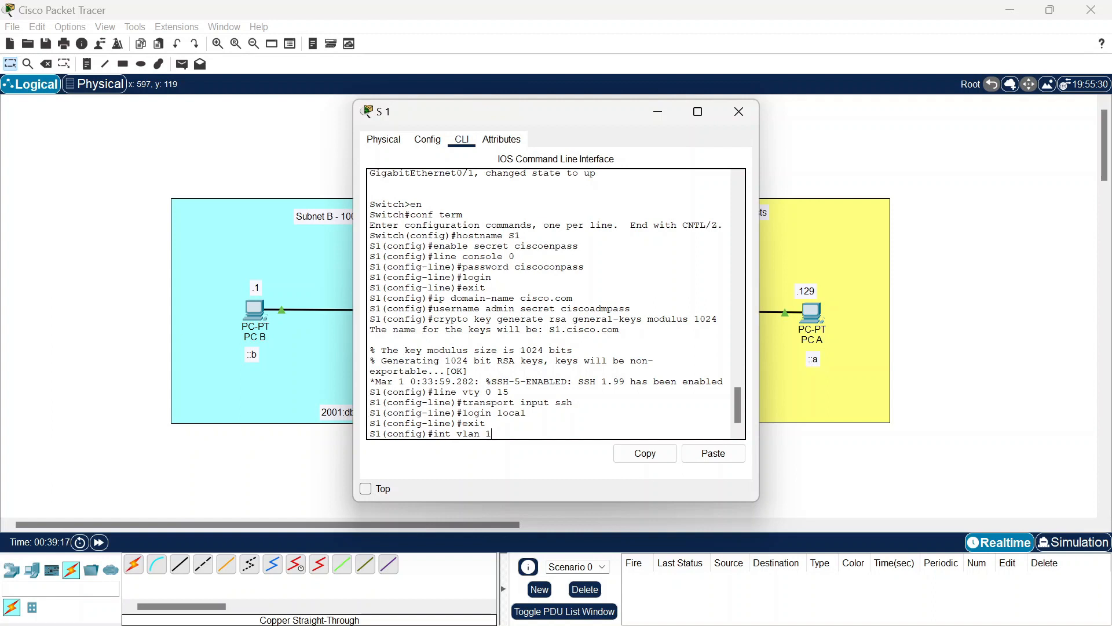
Step: Give S1's VLAN 1 address 192.168.1.189 255.255.255.192 and bring it up
key("Return")
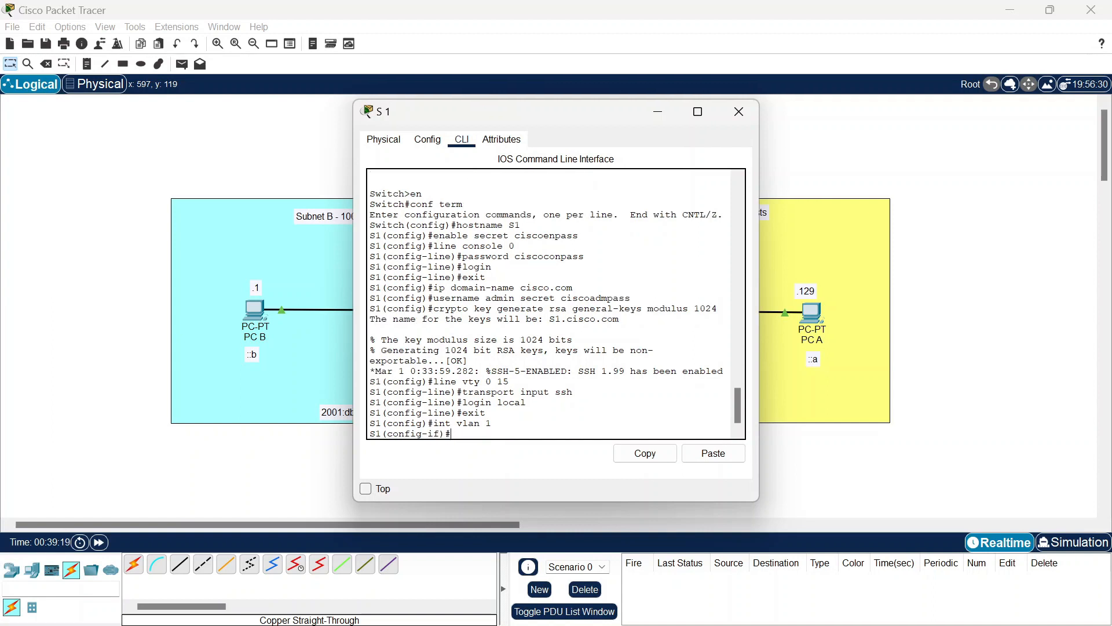
type("ip")
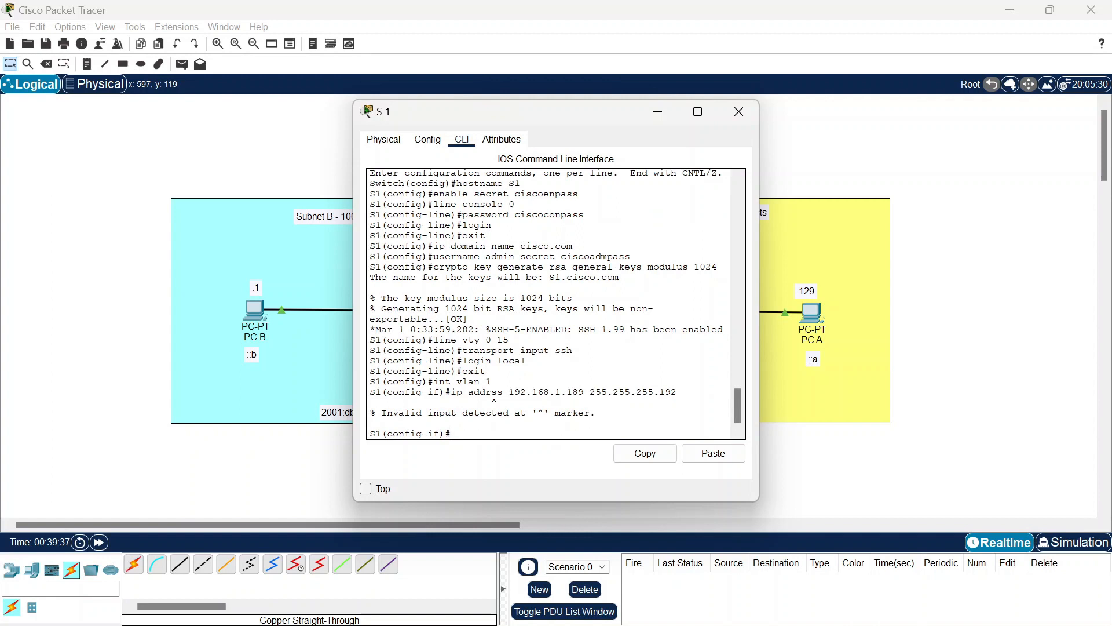
key("Up")
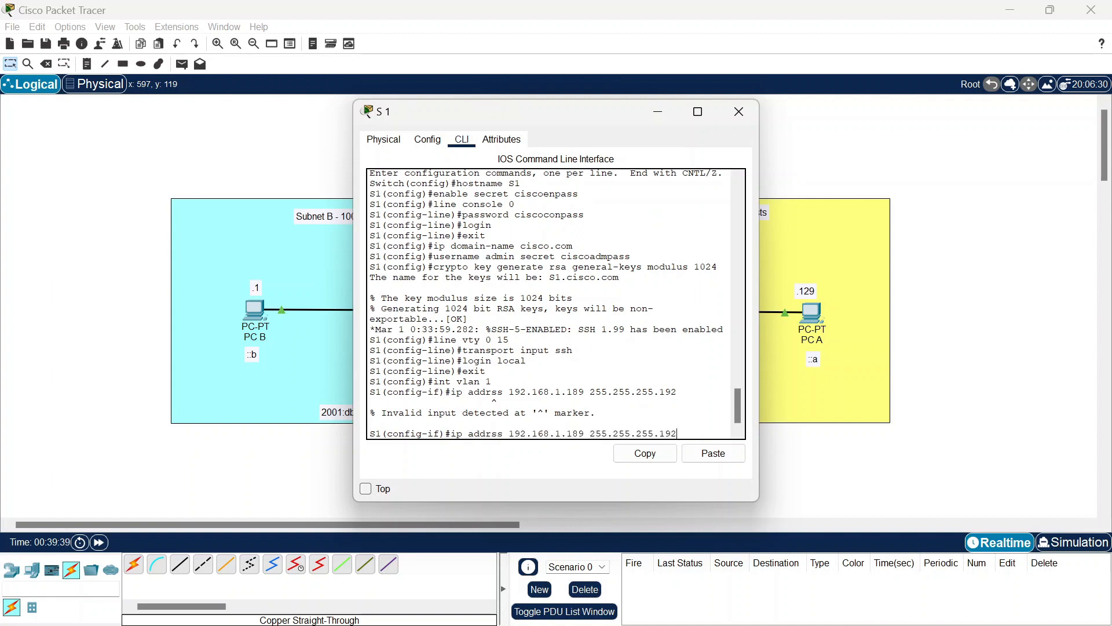
key("Left")
key("Left")
key("Right")
type("e")
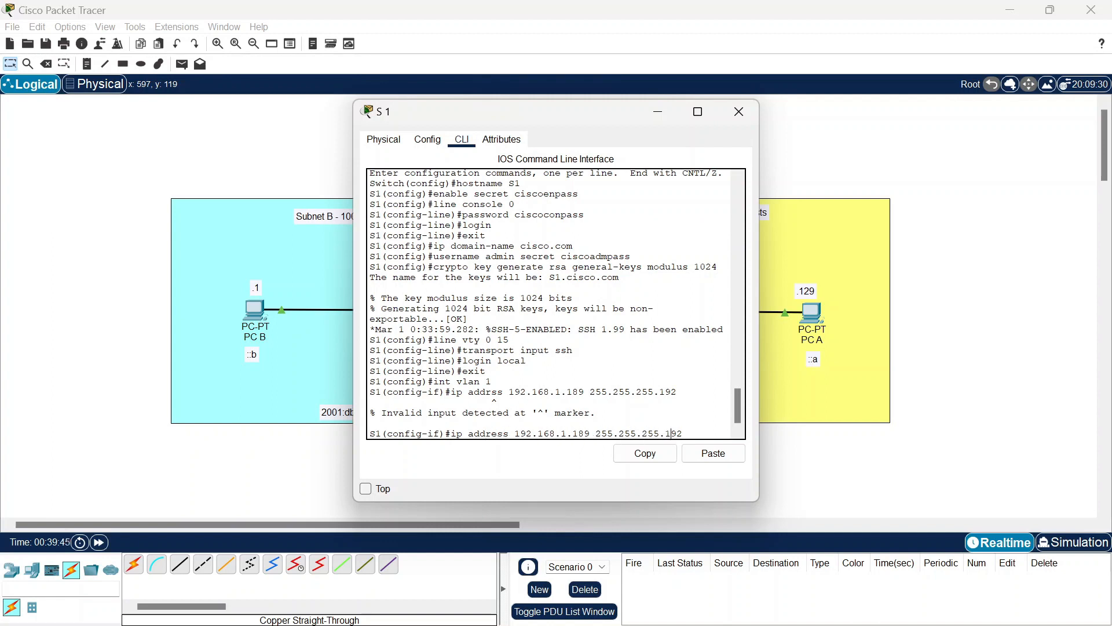
key("Return")
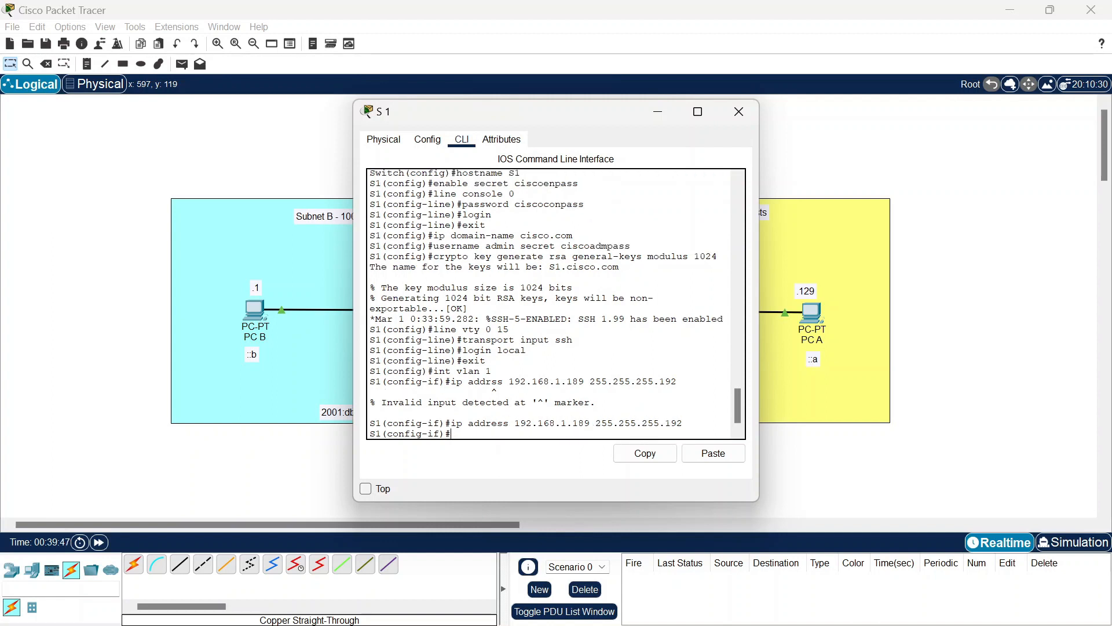
type("no shutdown")
key("Return")
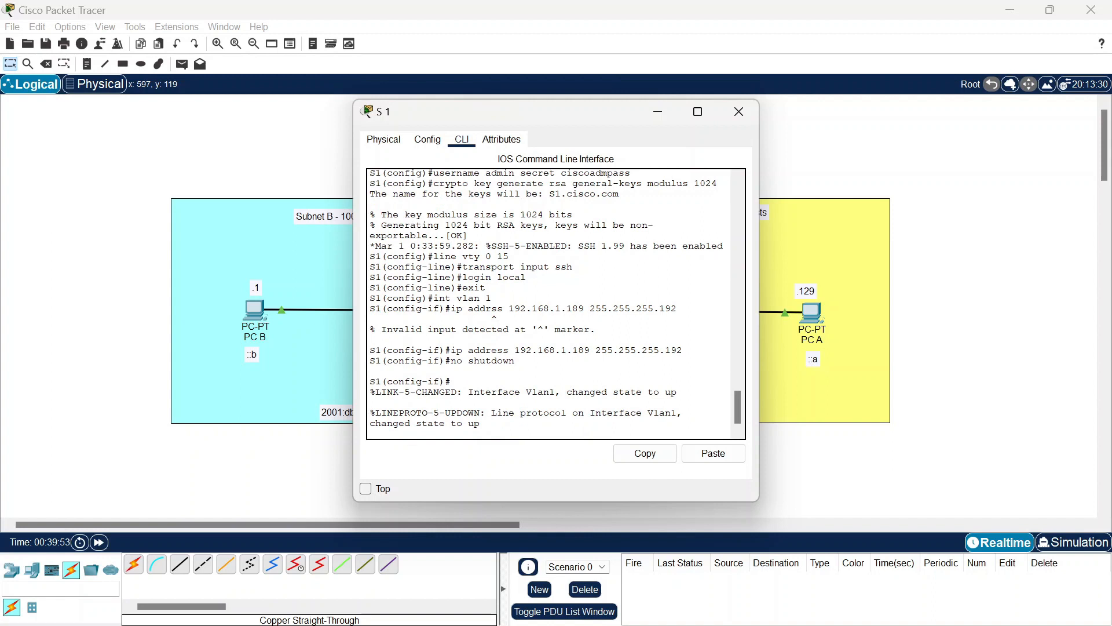
key("Return")
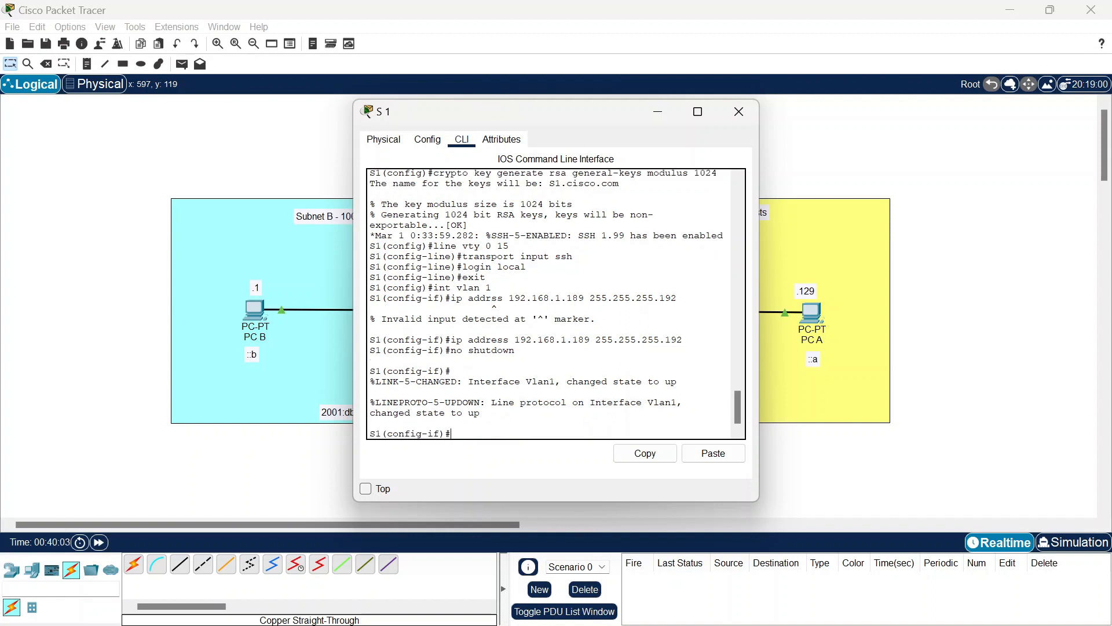
Step: Set S1's default gateway to 192.168.1.190 and close its window
type("exit")
key("Return")
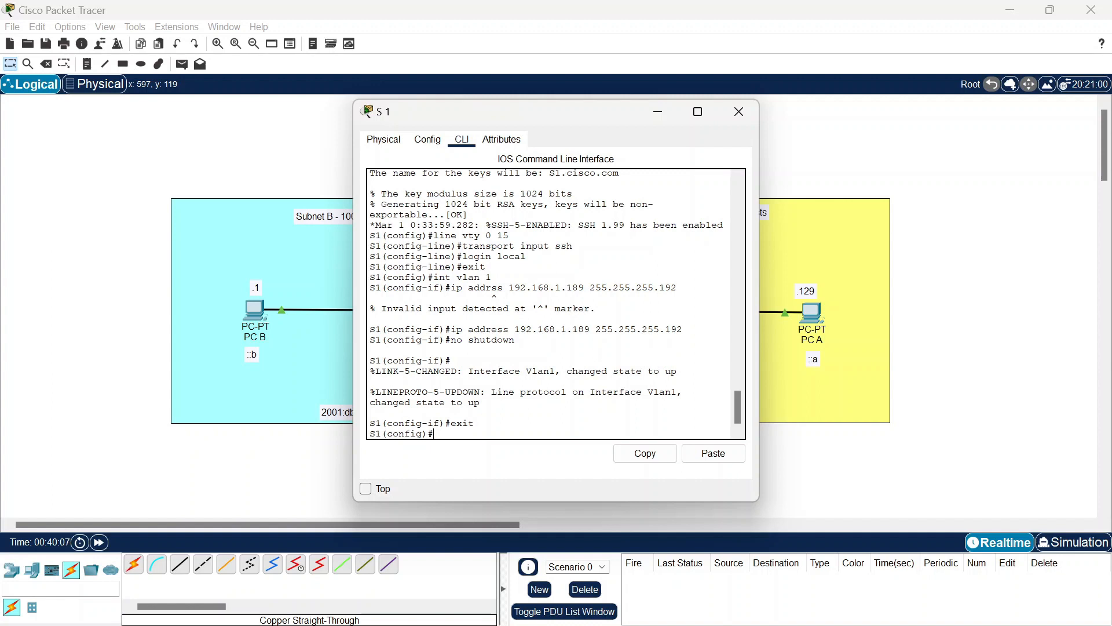
type("i")
type("p da")
type("efault-gateway 192.168.1.190")
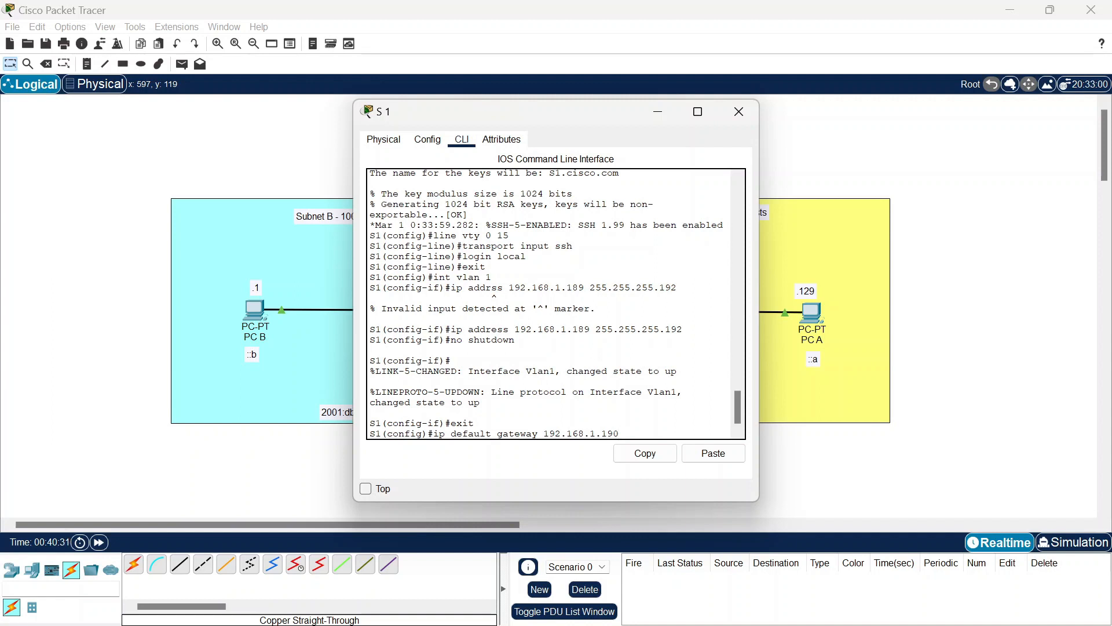
key("Return")
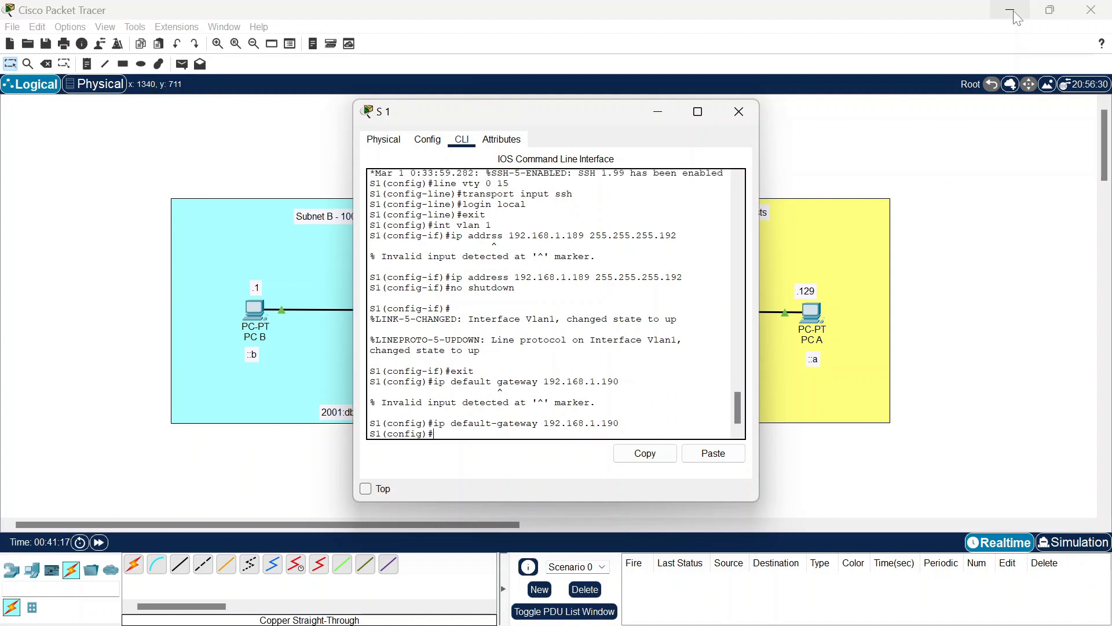
key("Return")
left_click(738, 111)
Step: Open switch S2's command line and set its hostname to S2
left_click(397, 306)
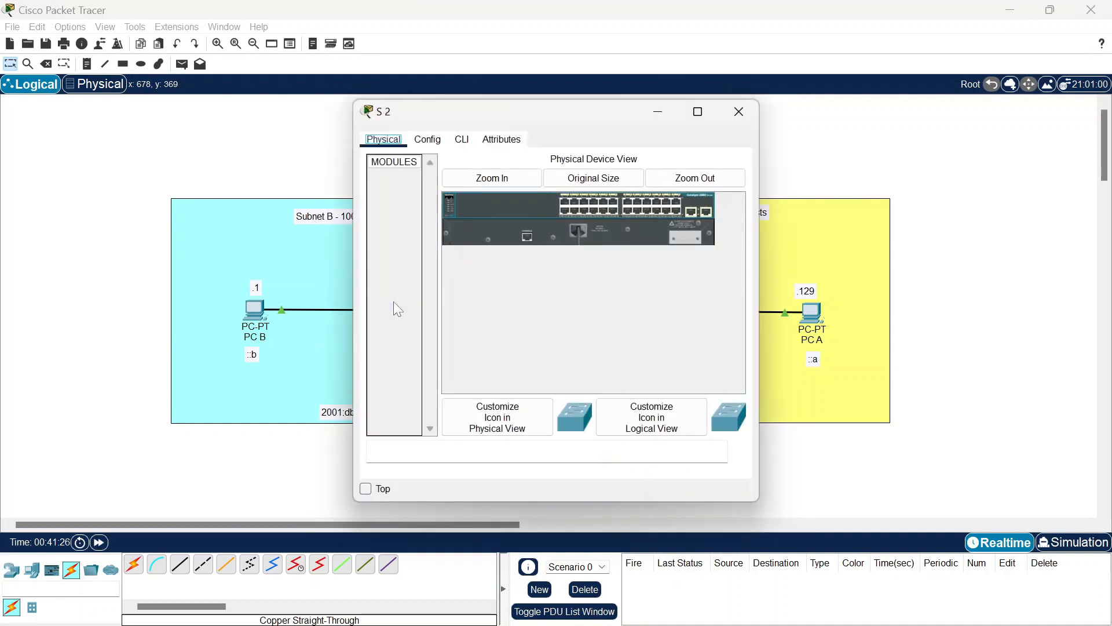
left_click(463, 141)
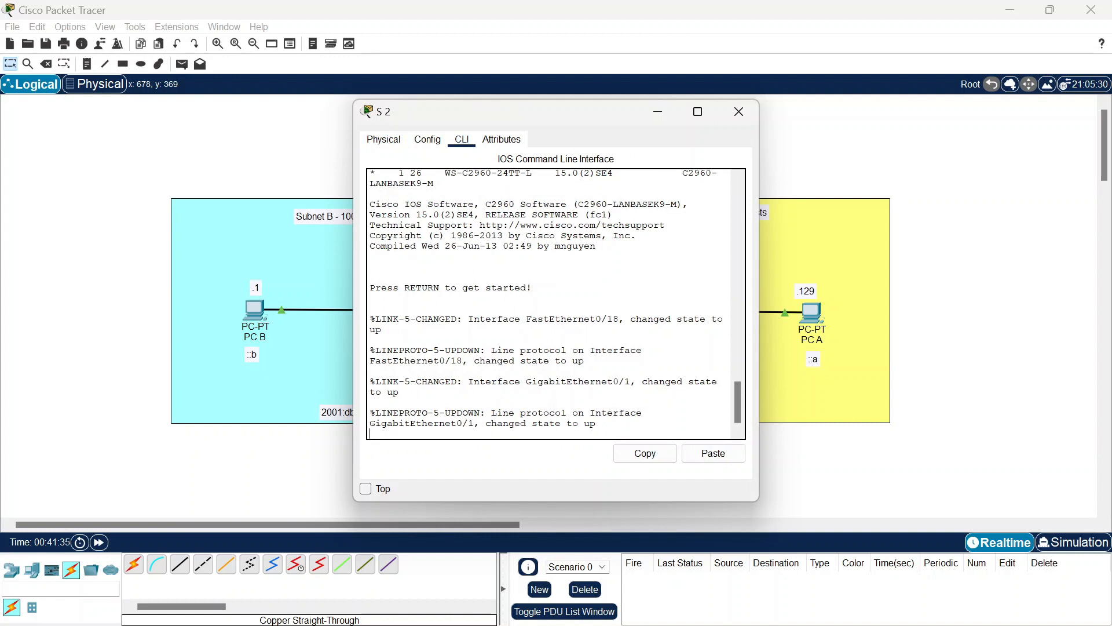
type("hostname s")
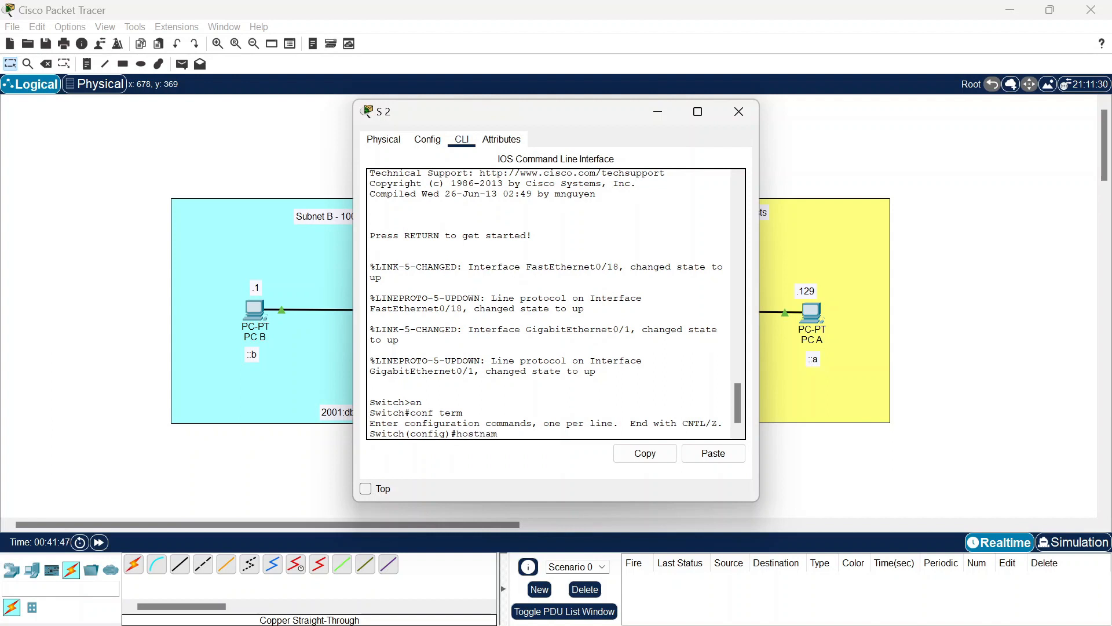
key("BackSpace")
type("S")
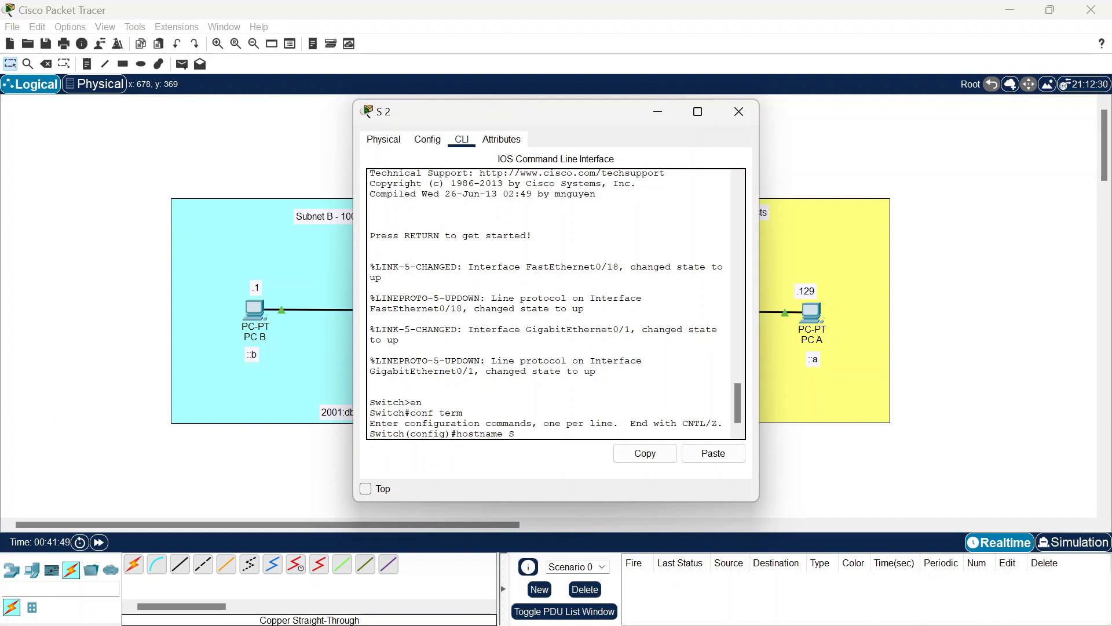
type("2")
key("Return")
Step: Set S2's enable secret, a console password with login, and domain name cisco.com
type("enable")
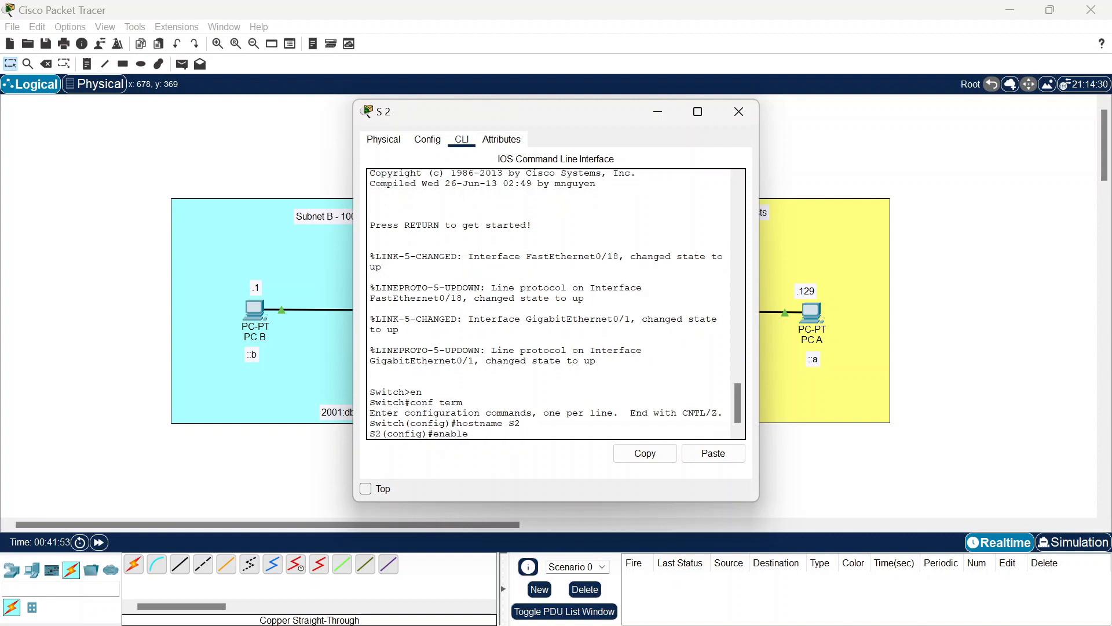
type(" secret ciscoenpass")
key("Return")
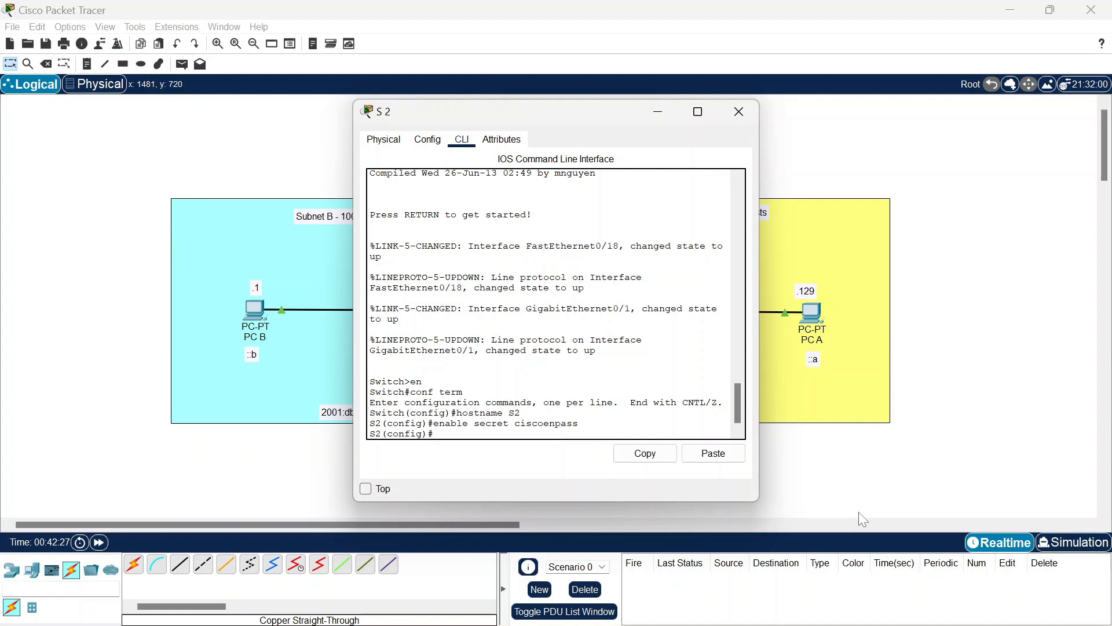
type("line console 0")
key("Return")
type("password ")
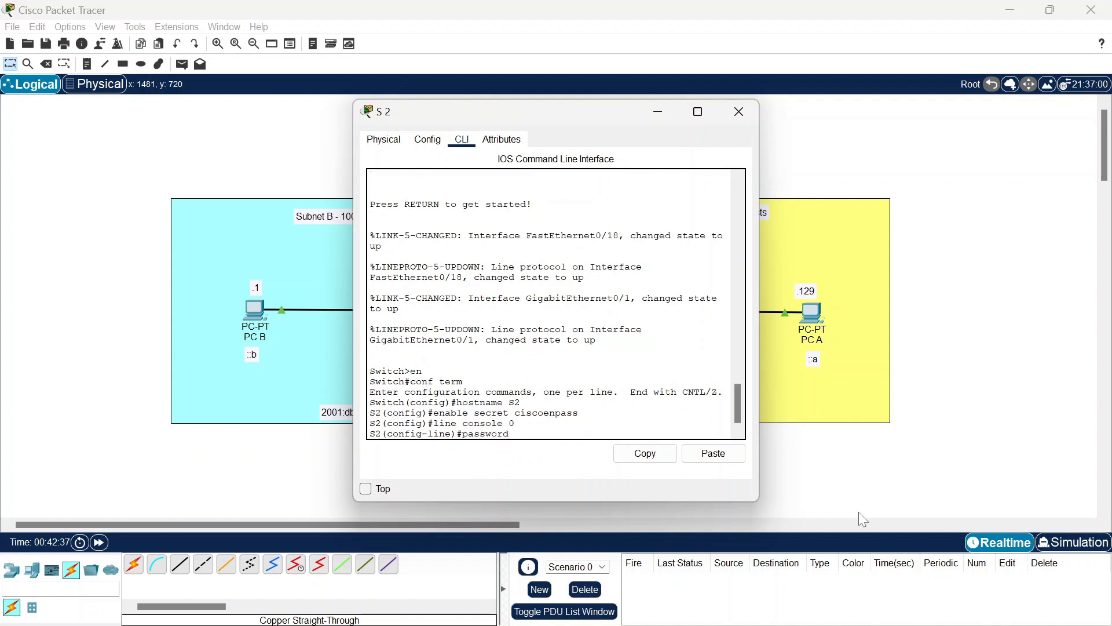
type("ciscoconpass")
key("Return")
type("login")
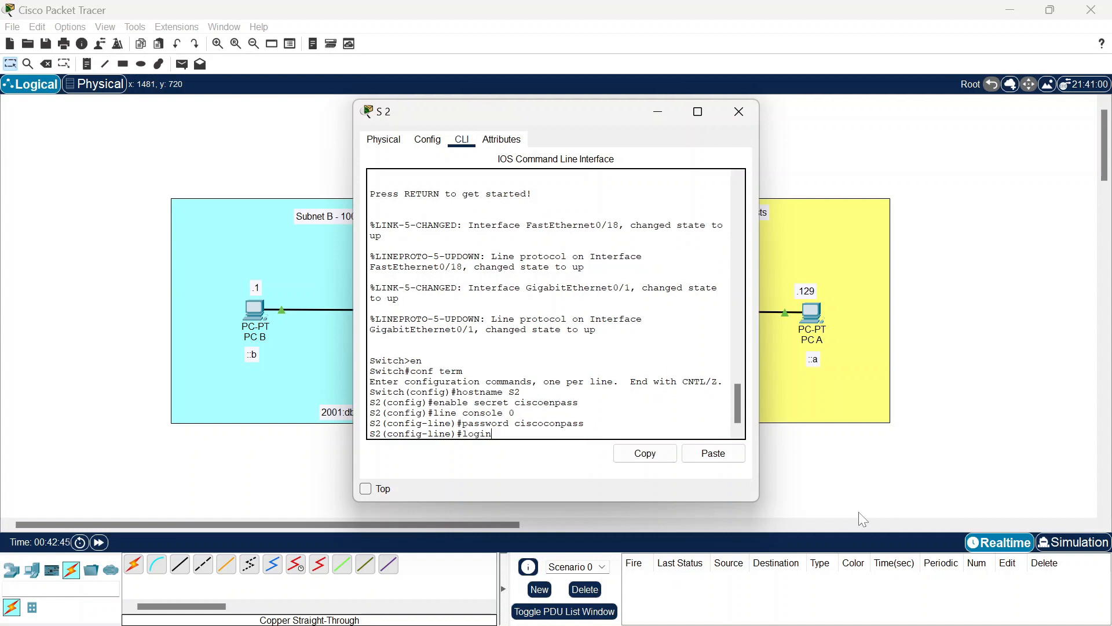
key("Return")
type("exit")
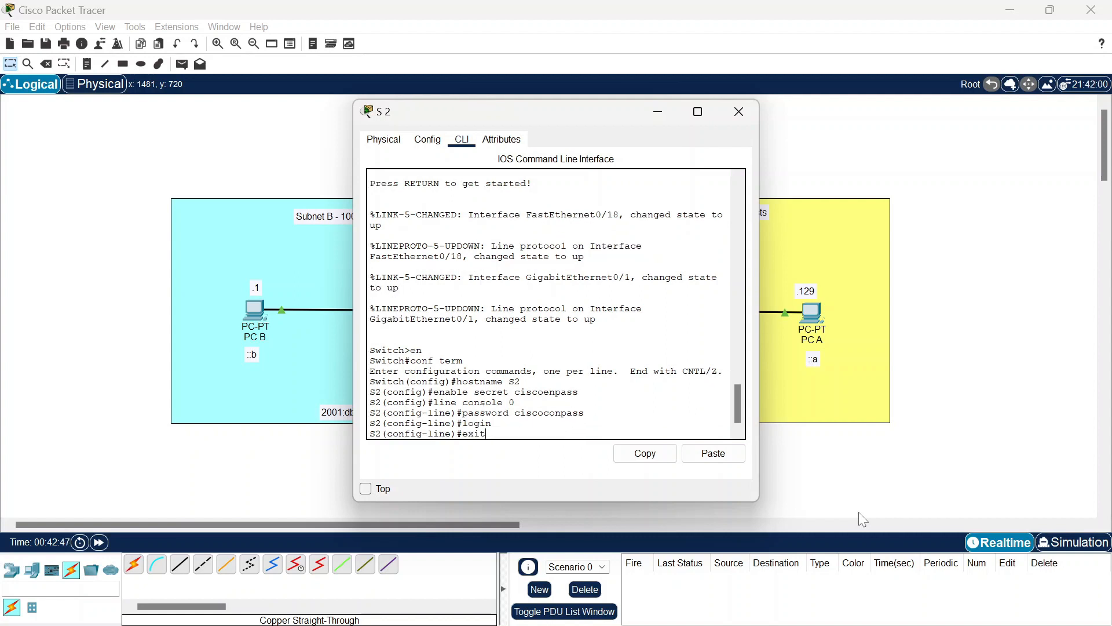
key("Return")
type("ip d")
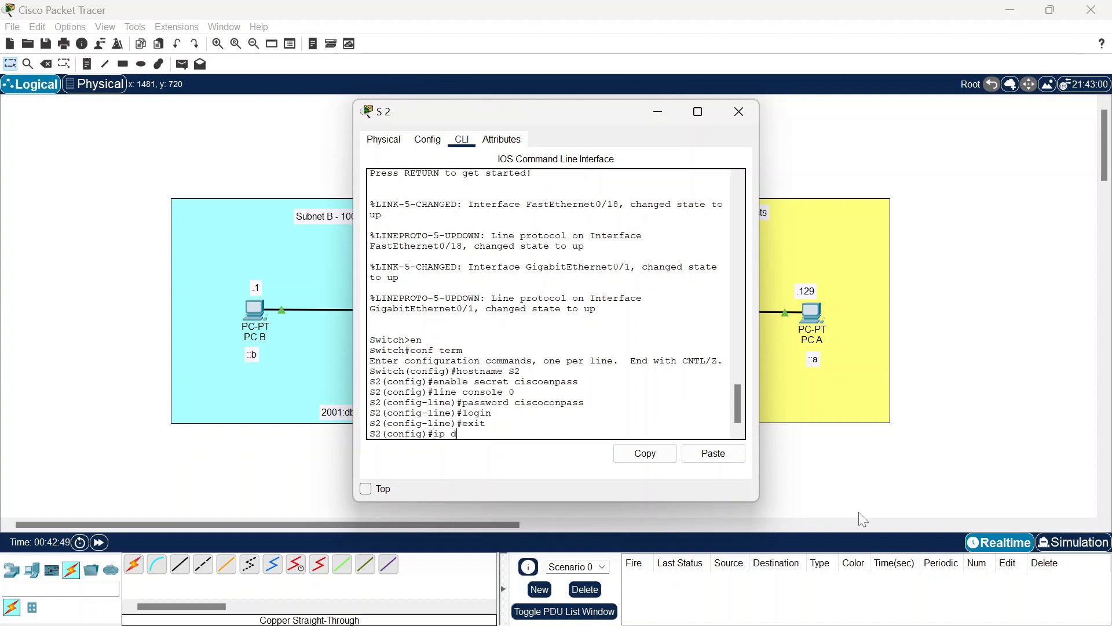
type("omain name cisco.com")
key("Return")
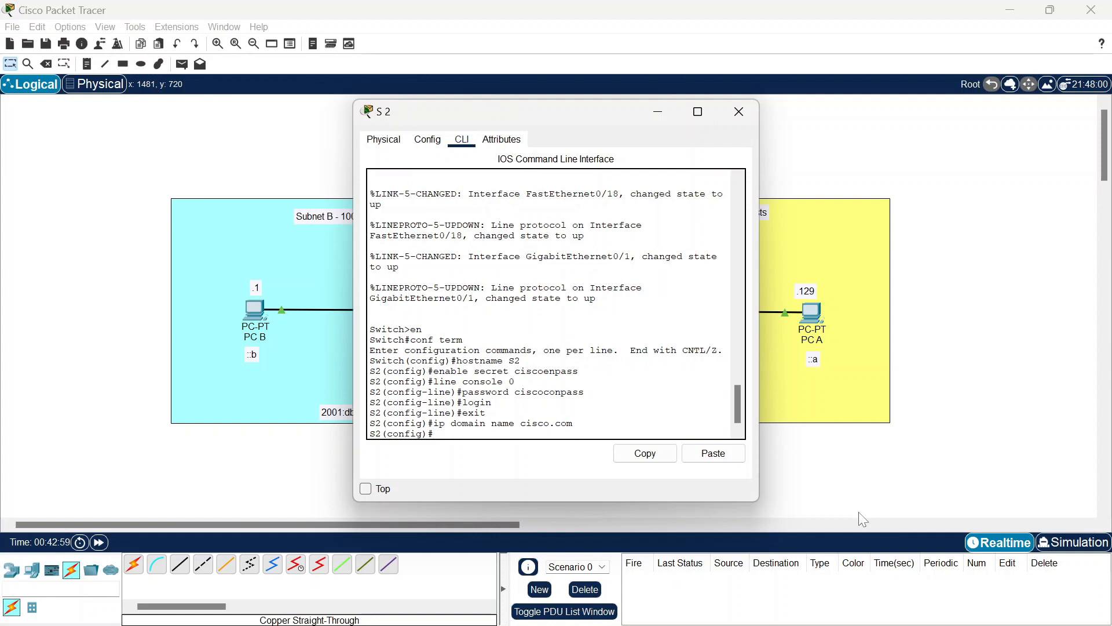
Step: Create local user admin with a secret and generate 1024-bit RSA keys on S2
type("username admin secret cis")
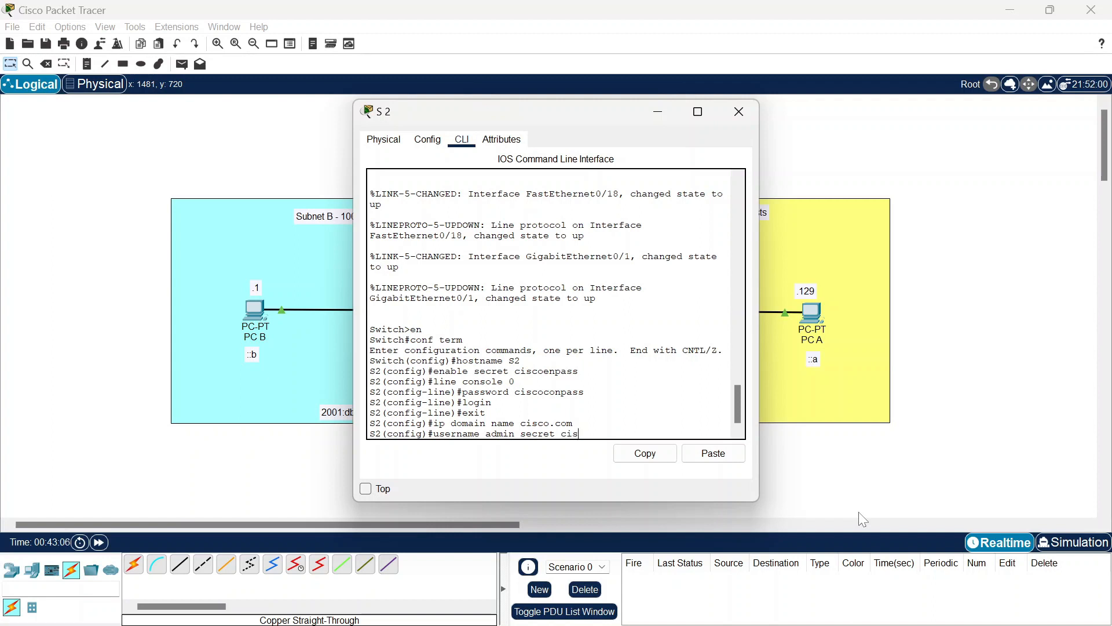
type("coadmpass")
key("Return")
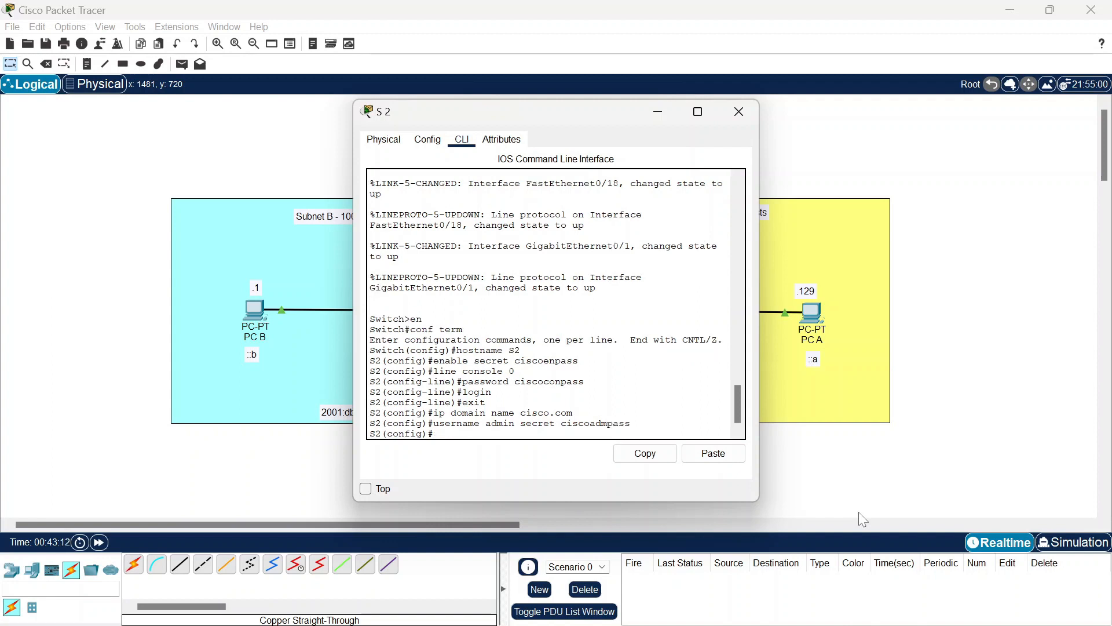
type("crypto key generate rsa genral-")
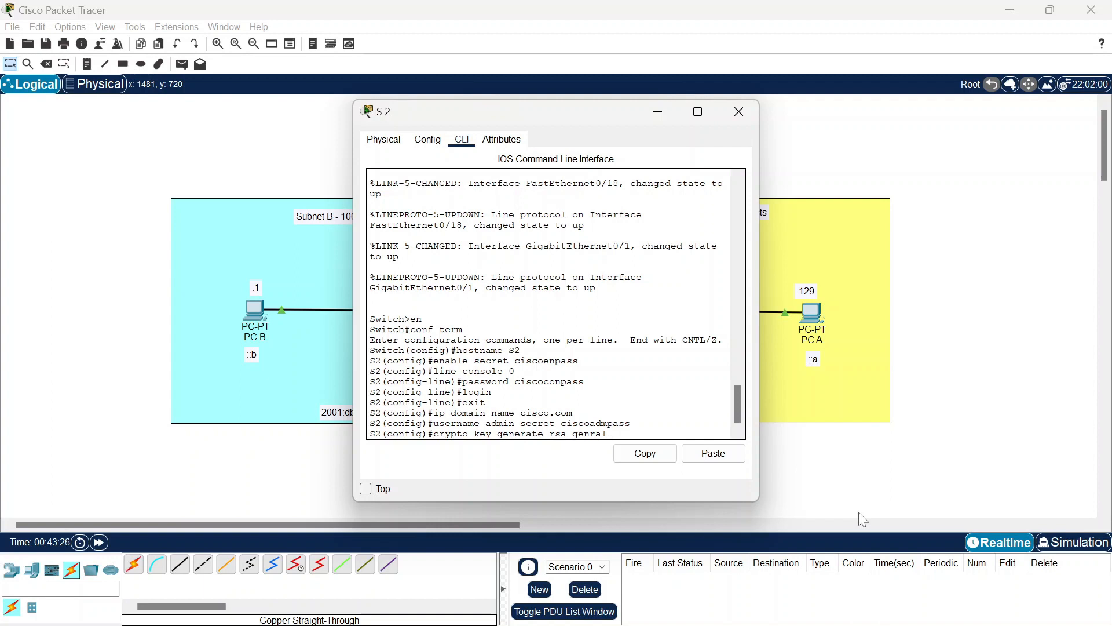
type("keys modulus 1024")
key("Return")
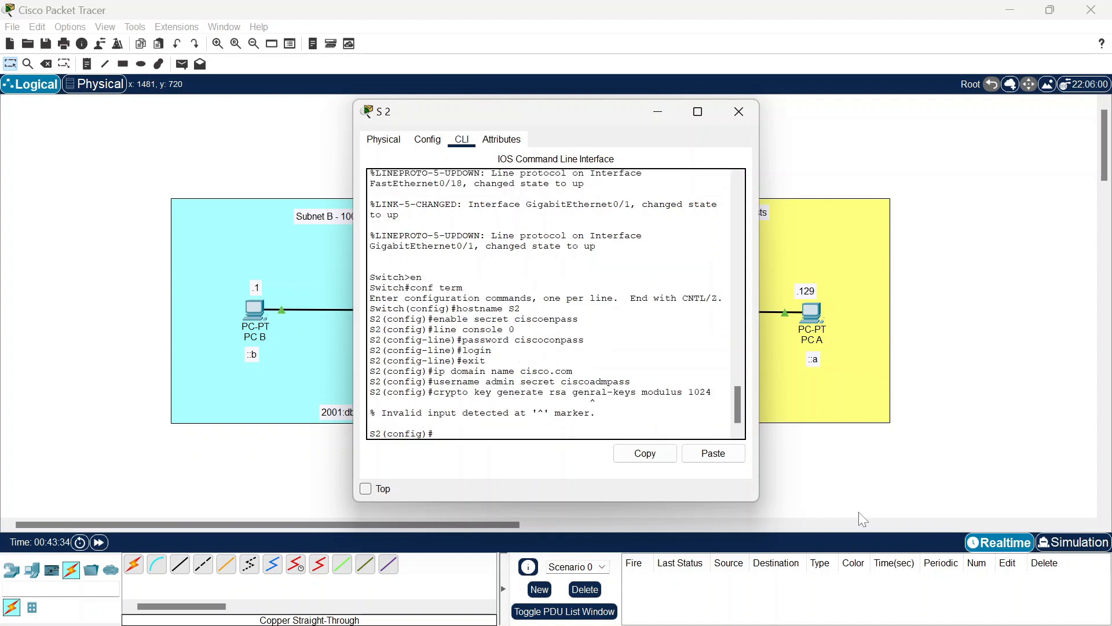
key("Up")
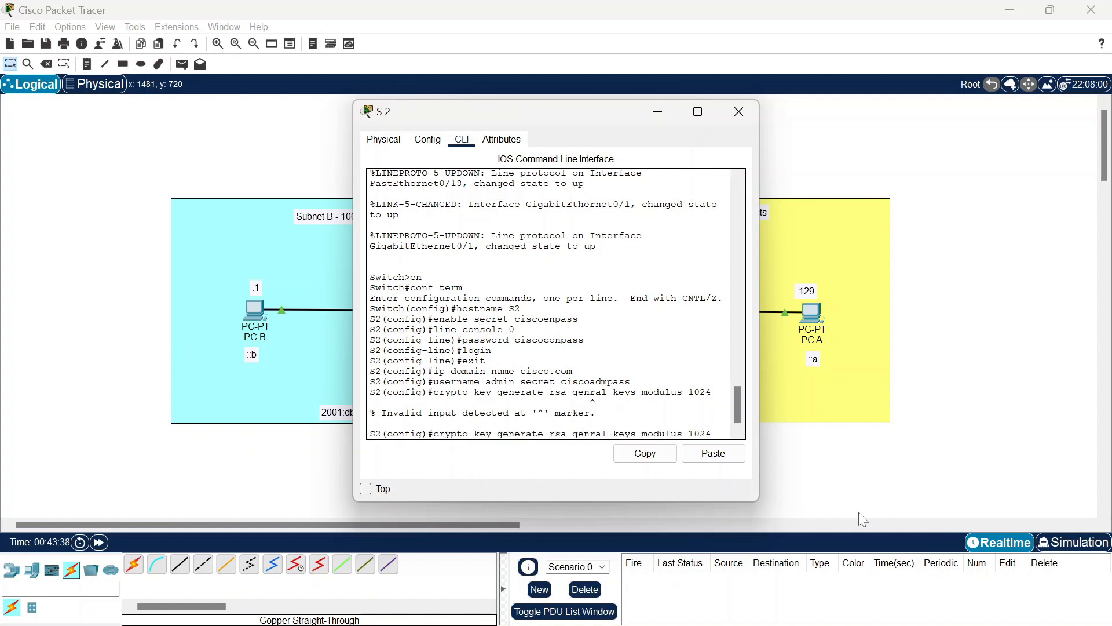
key("Left")
key("Left")
key("Left")
key("Left")
key("Left")
type("e")
key("Right")
key("Right")
key("Right")
key("Right")
key("Right")
key("Right")
key("Right")
key("Right")
key("Right")
key("Right")
key("Right")
key("Right")
key("Right")
key("Right")
key("Right")
key("Right")
key("Return")
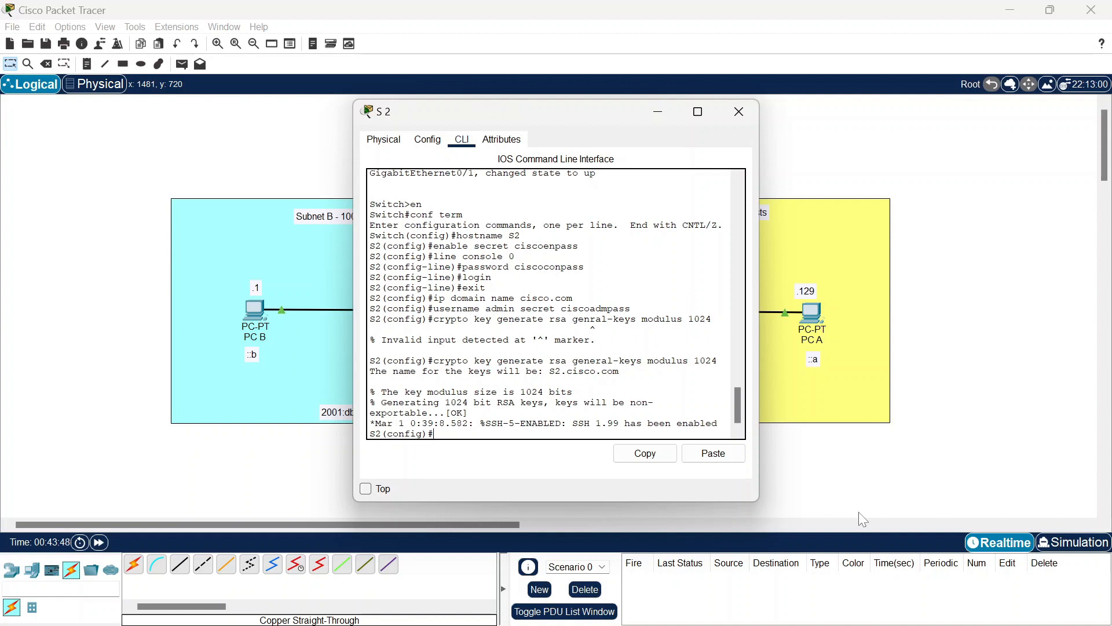
Step: Limit S2's vty lines 0 15 to SSH with local login
type("line vty 0 15")
key("Return")
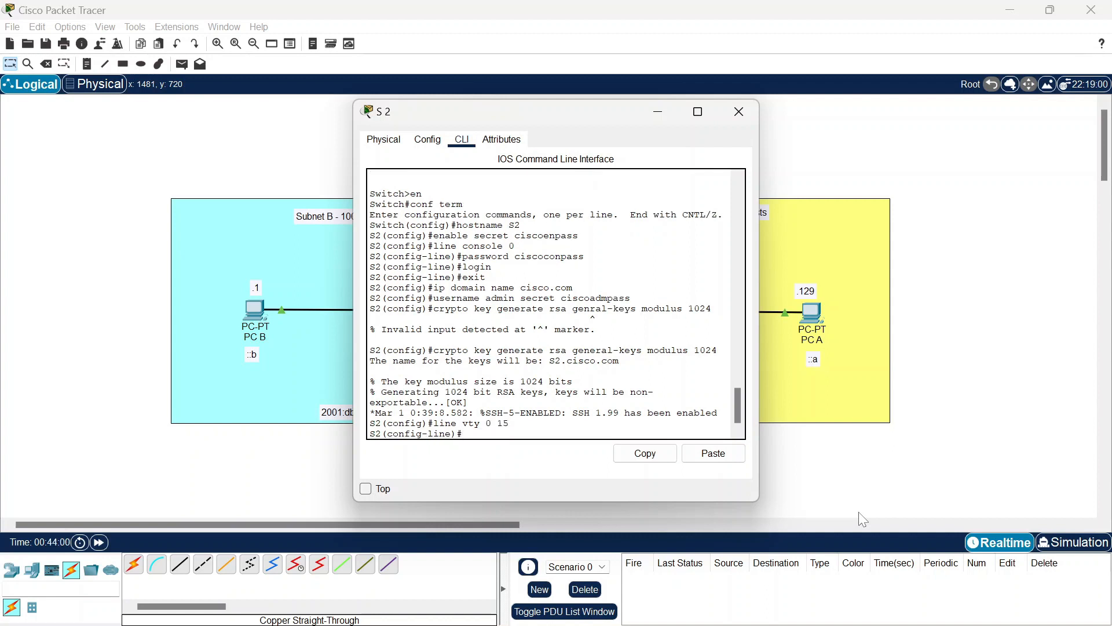
type("ansport input ssh")
key("Return")
type("login local")
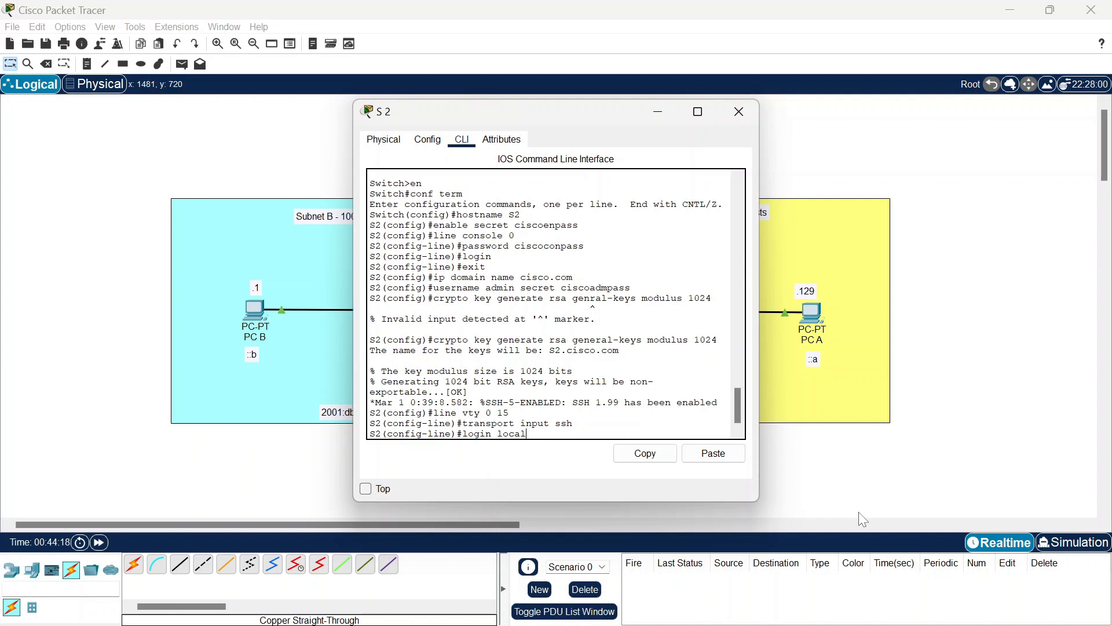
key("Return")
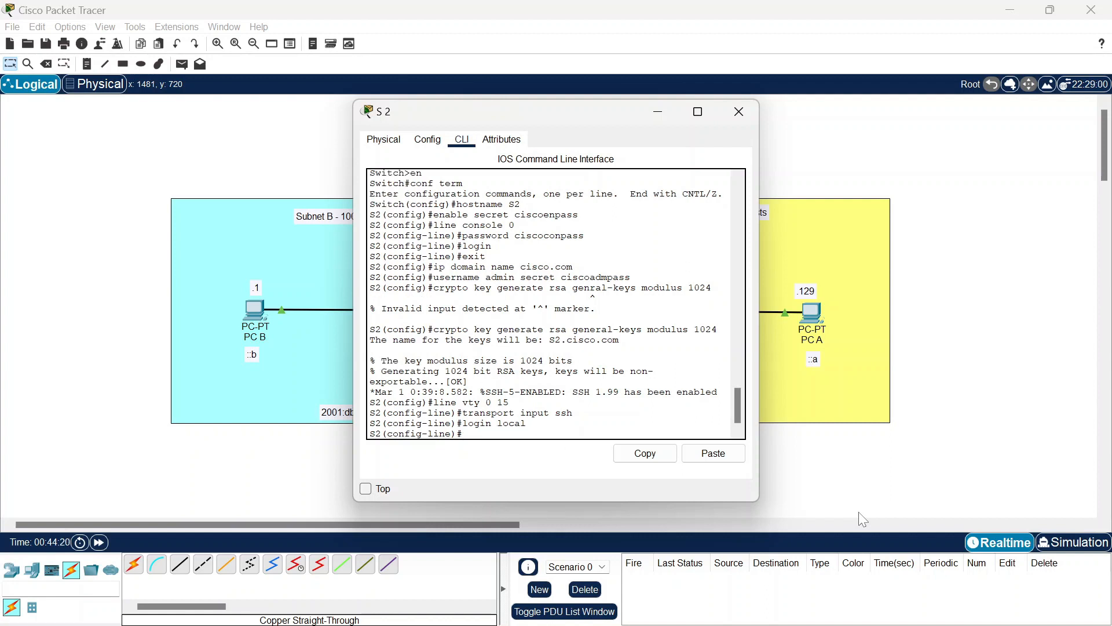
type("exit")
Step: Give S2's VLAN 1 address 192.168.1.125 255.255.255.128 and bring it up
key("Return")
type("int vlan 1")
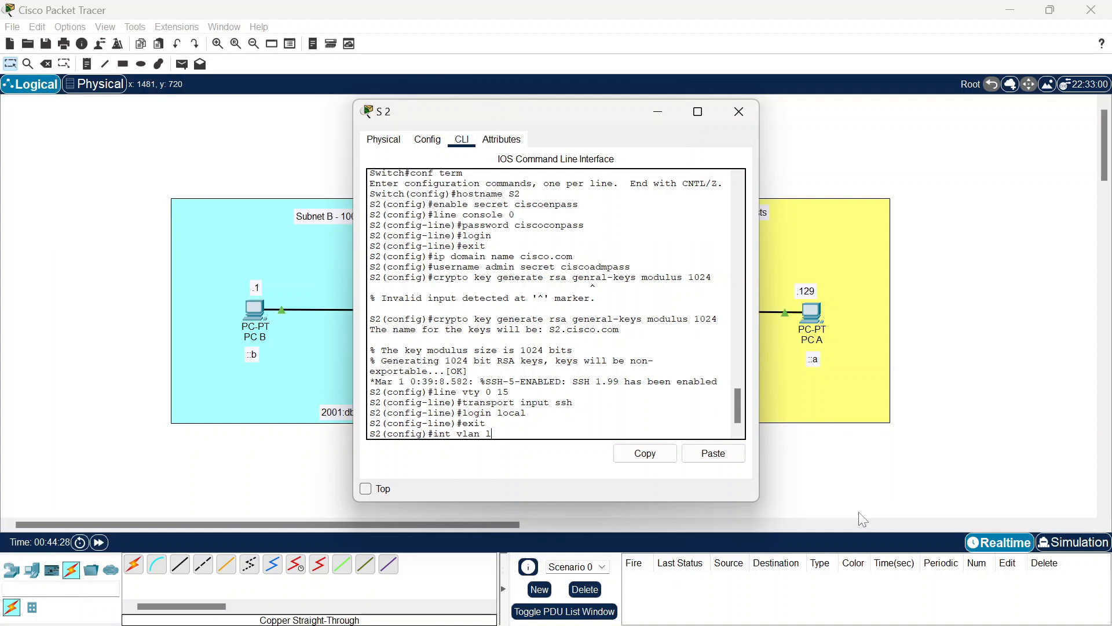
key("Return")
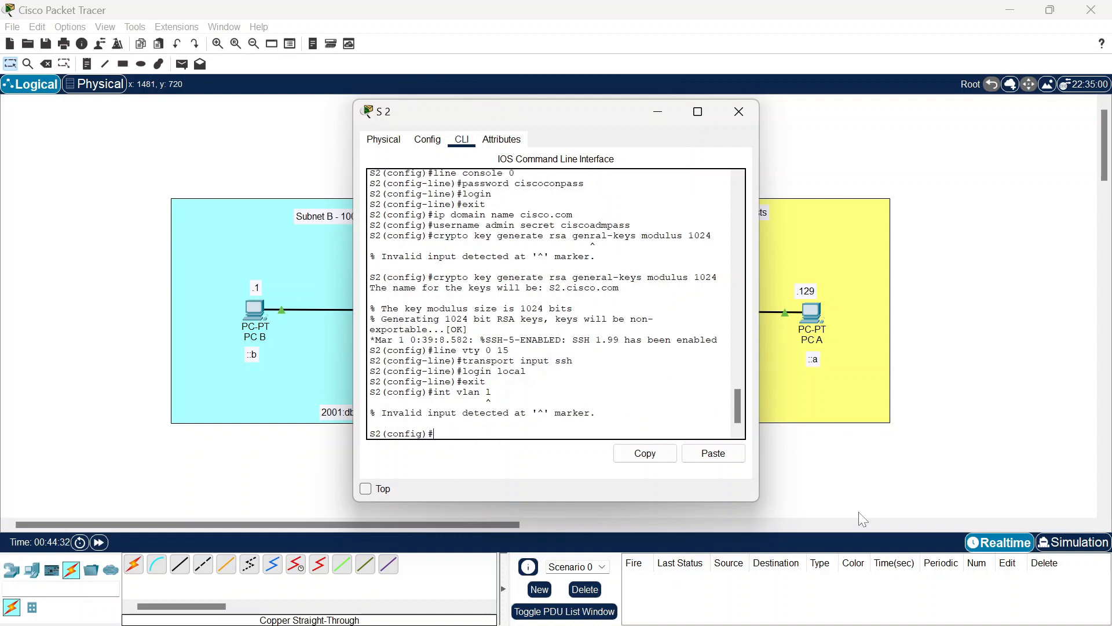
key("Up")
key("BackSpace")
type("1")
key("Return")
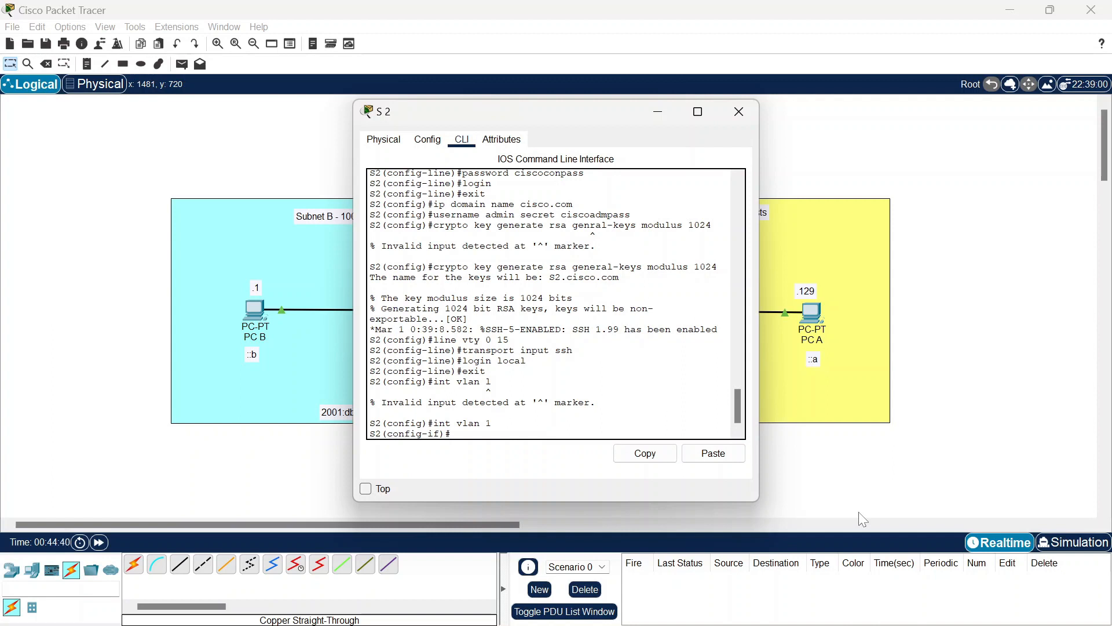
type("ip address 192.168.1.125.")
type("255")
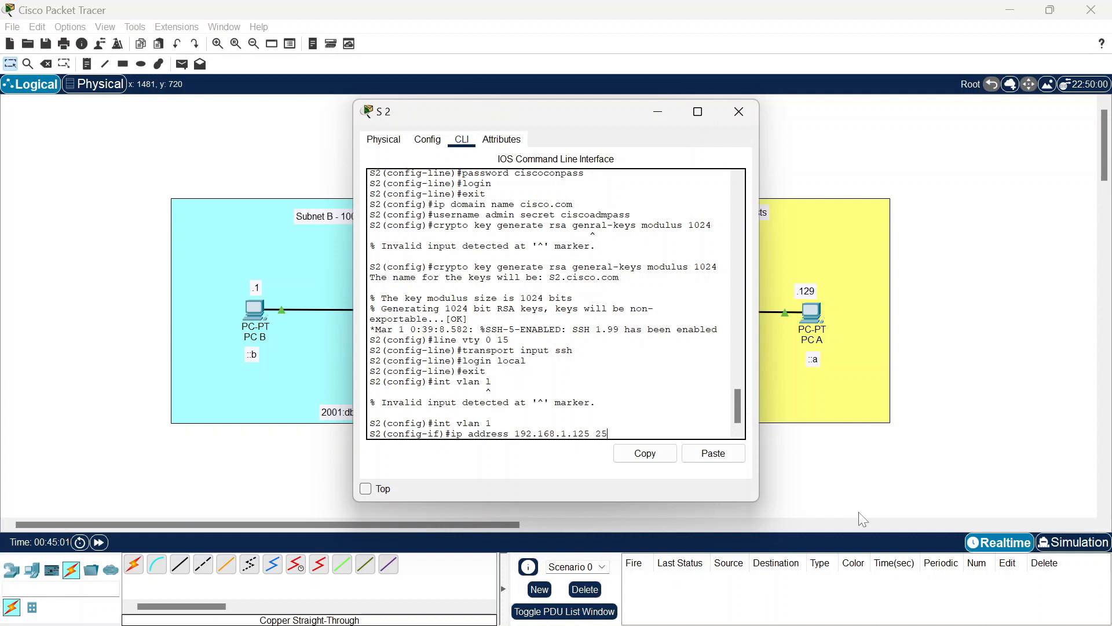
type(".255.255.128")
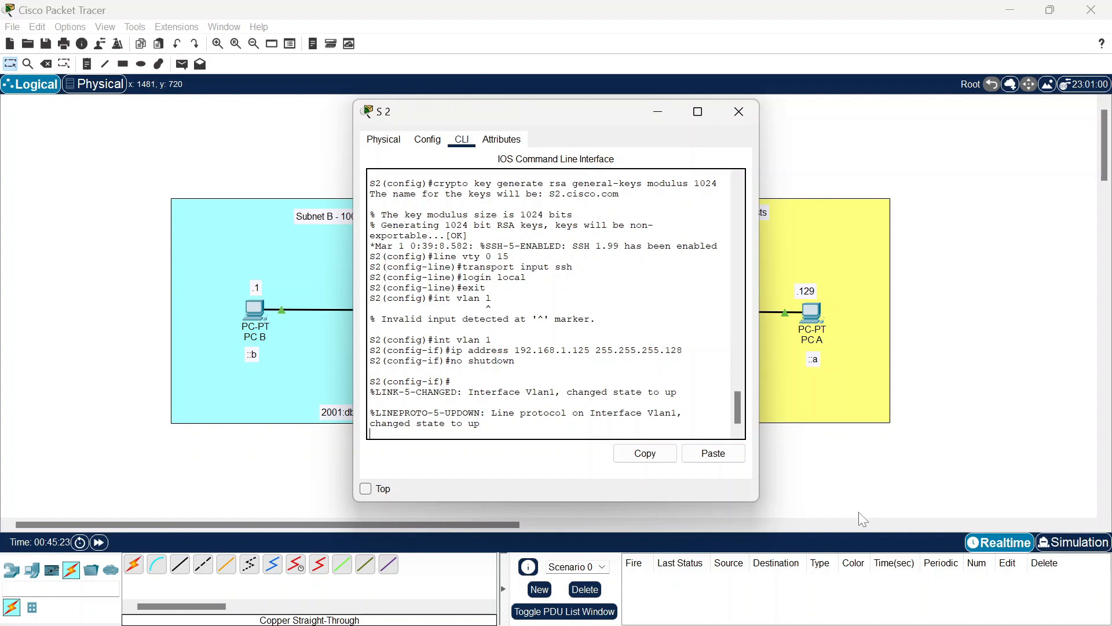
key("Return")
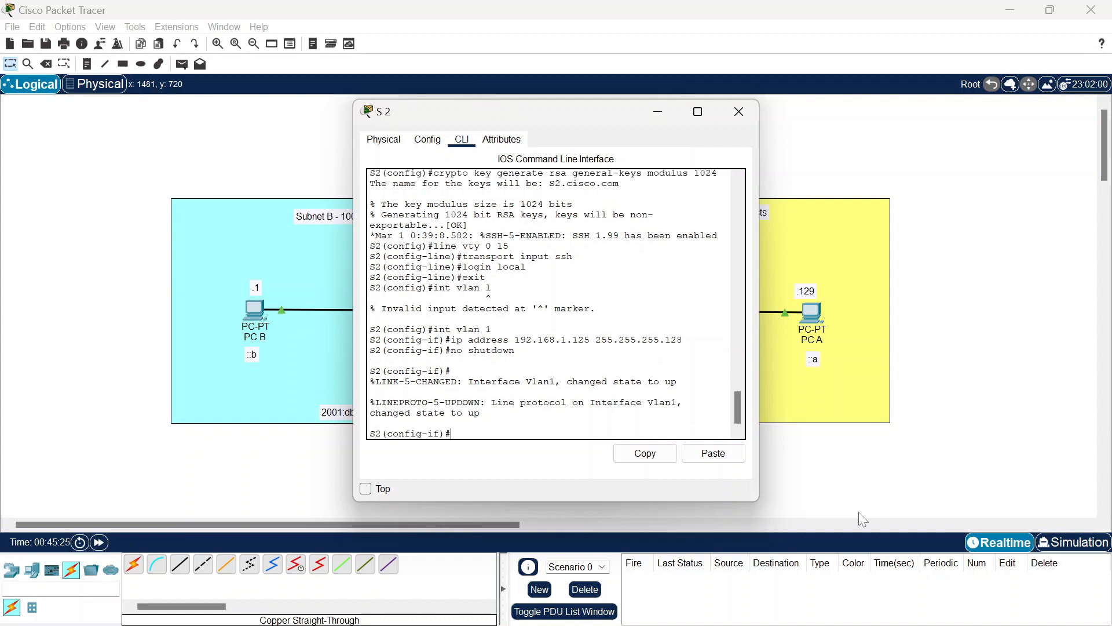
Step: Set S2's default gateway to 192.168.1.126 and minimize its window
type("exit")
key("Return")
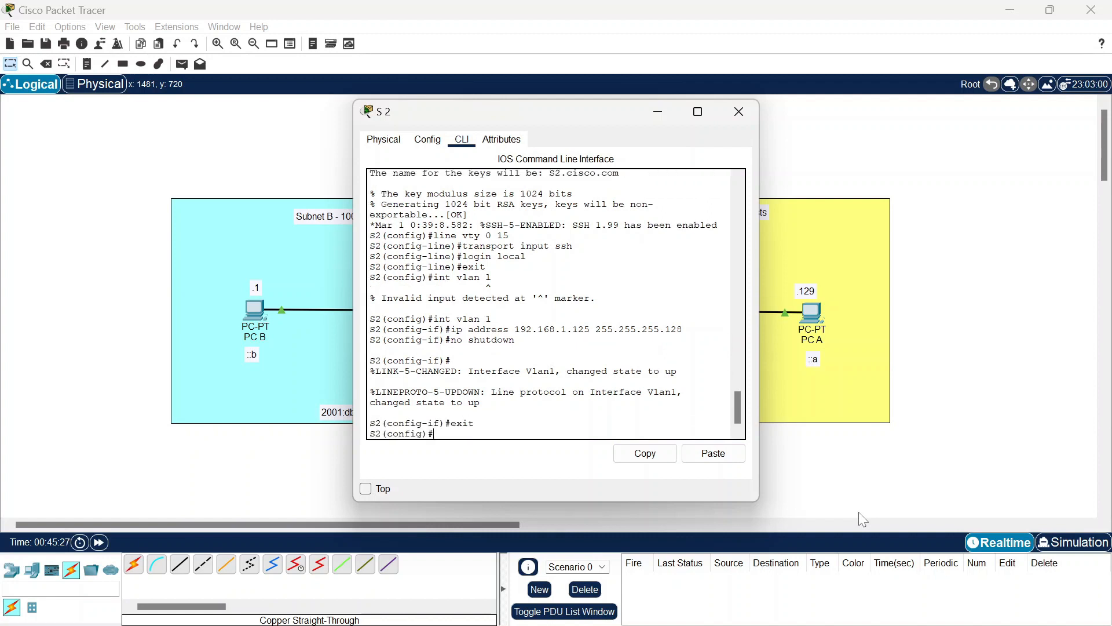
type("ip default-gatew")
key("BackSpace")
key("BackSpace")
key("BackSpace")
key("BackSpace")
key("BackSpace")
type("ga")
type("te")
type("1.")
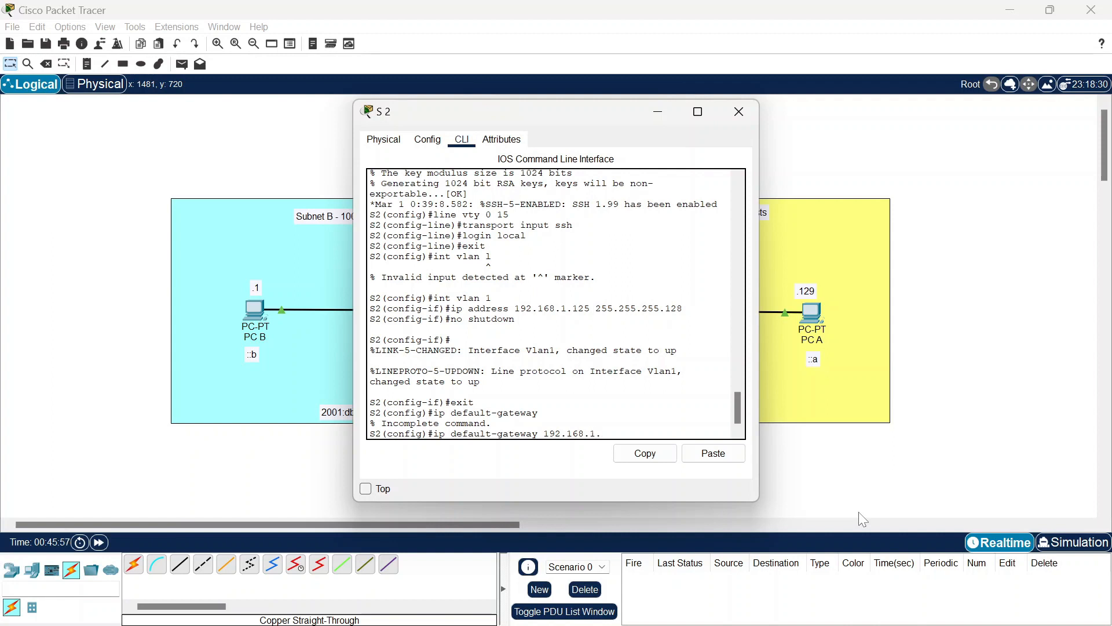
type("126")
key("Return")
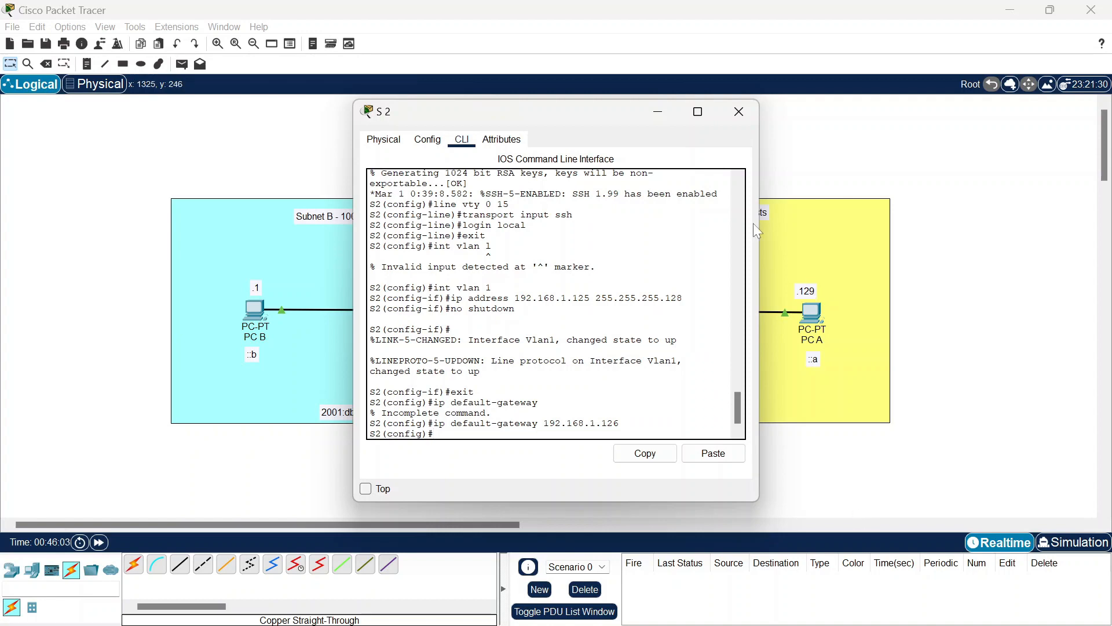
left_click(657, 113)
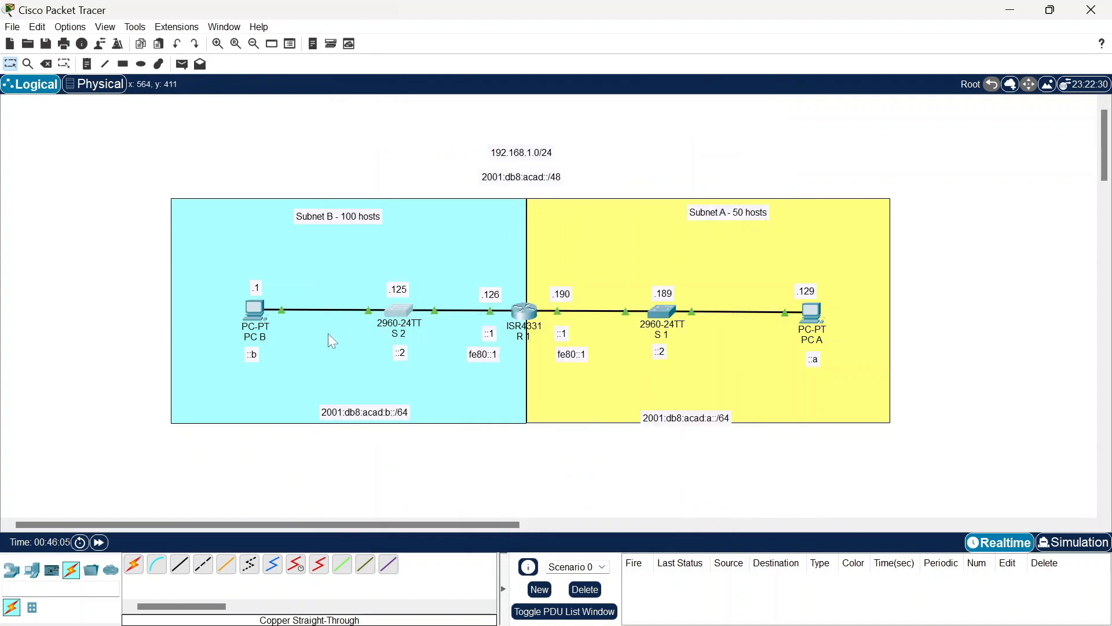
Step: Give PC A IPv4 192.168.1.129, mask 255.255.255.192, gateway 192.168.1.190
left_click(813, 314)
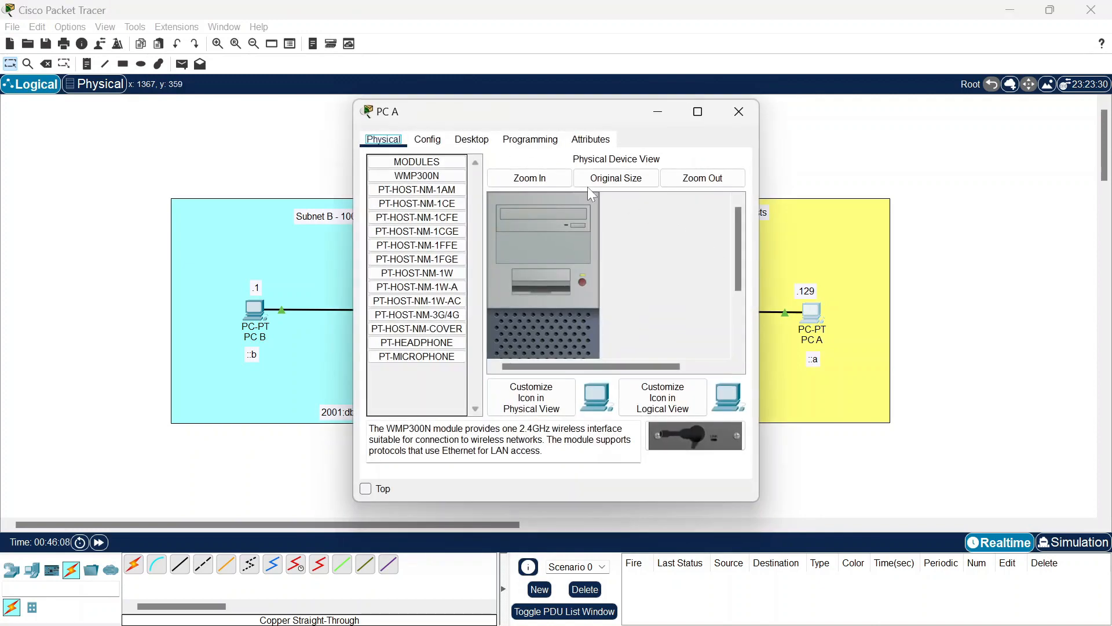
left_click(485, 145)
left_click(427, 187)
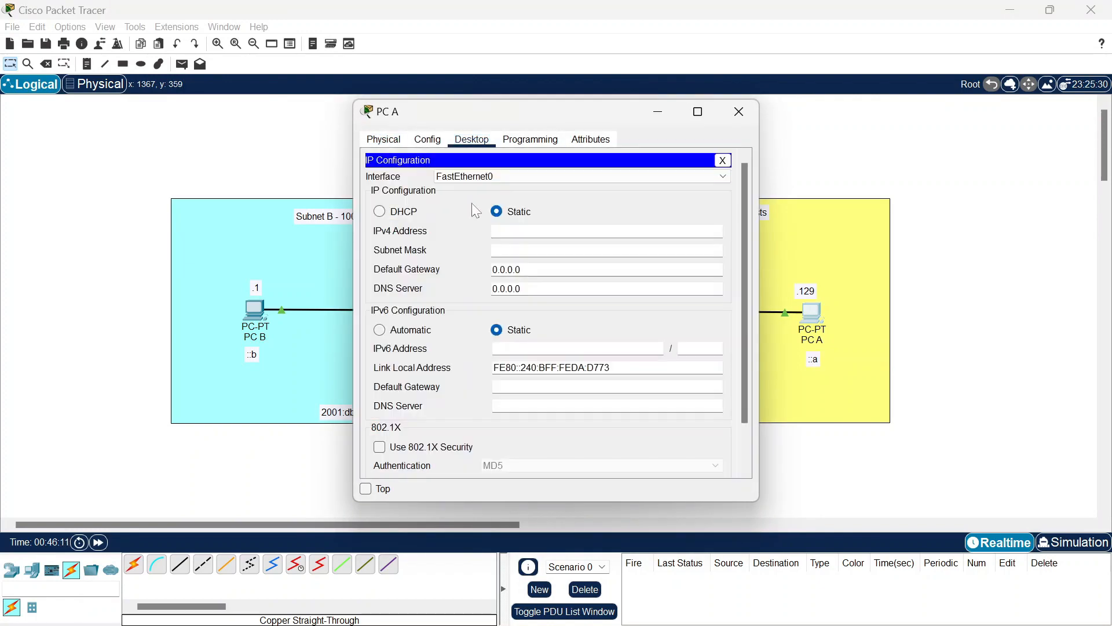
type("192.168.1.129")
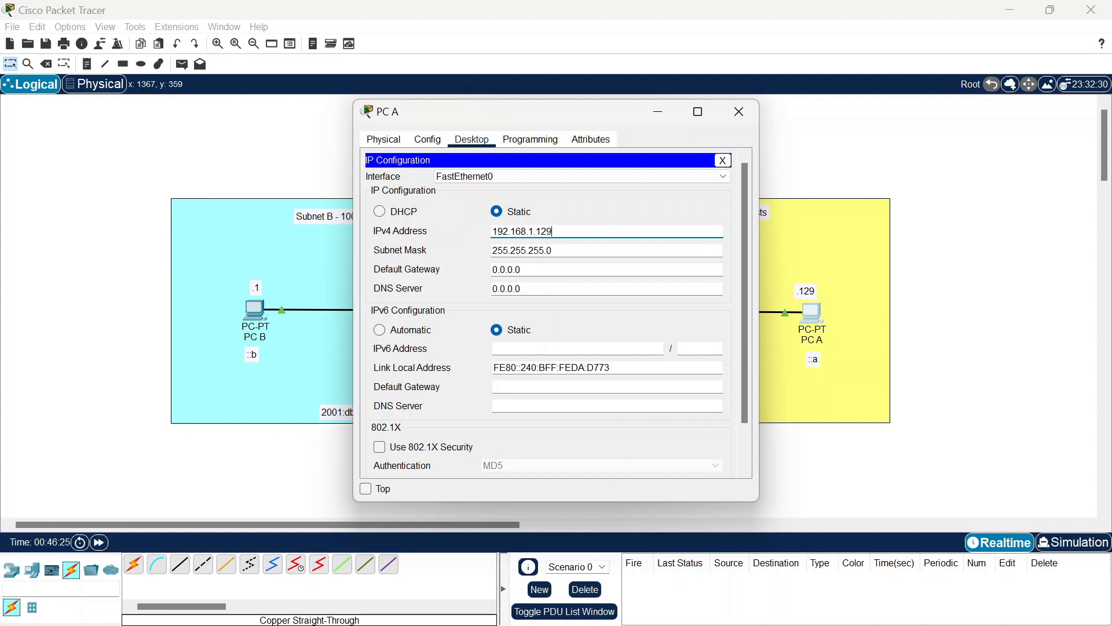
left_click(553, 250)
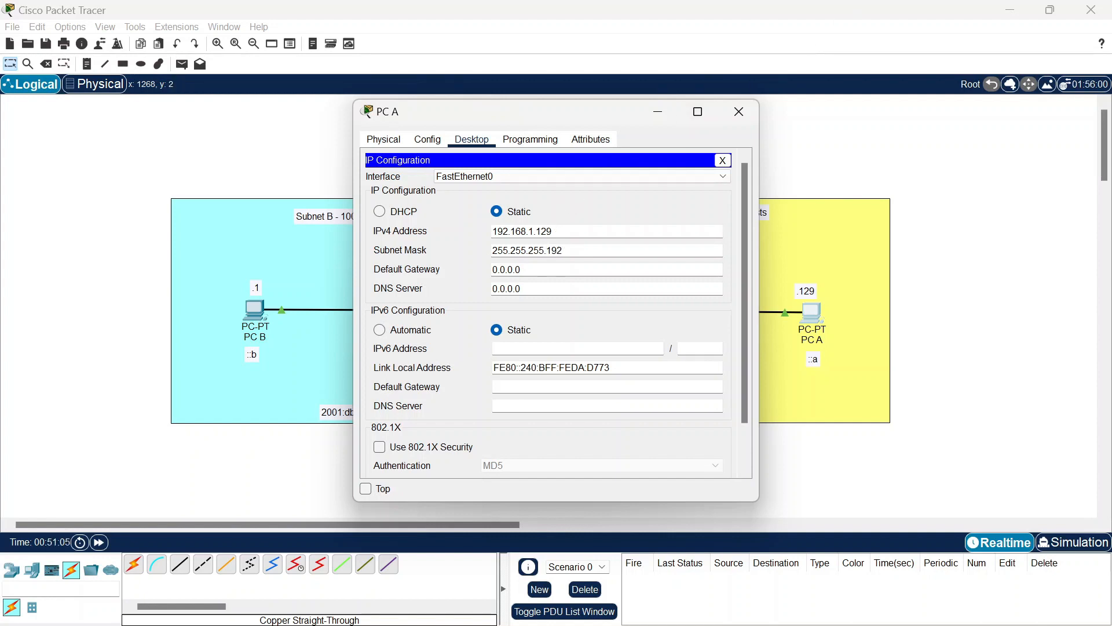
type("192.")
type("168.1.190")
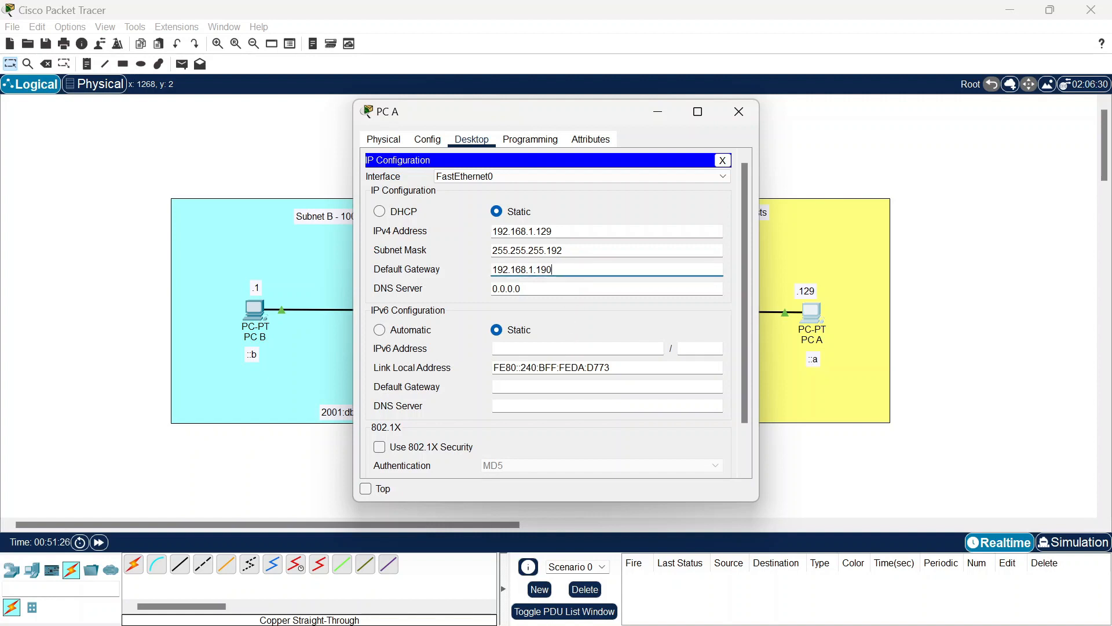
Step: Add PC A's IPv6 address 2001:db8:acad:a::a/64 with gateway fe80::1, then close it
left_click(556, 349)
type("2001:db8:")
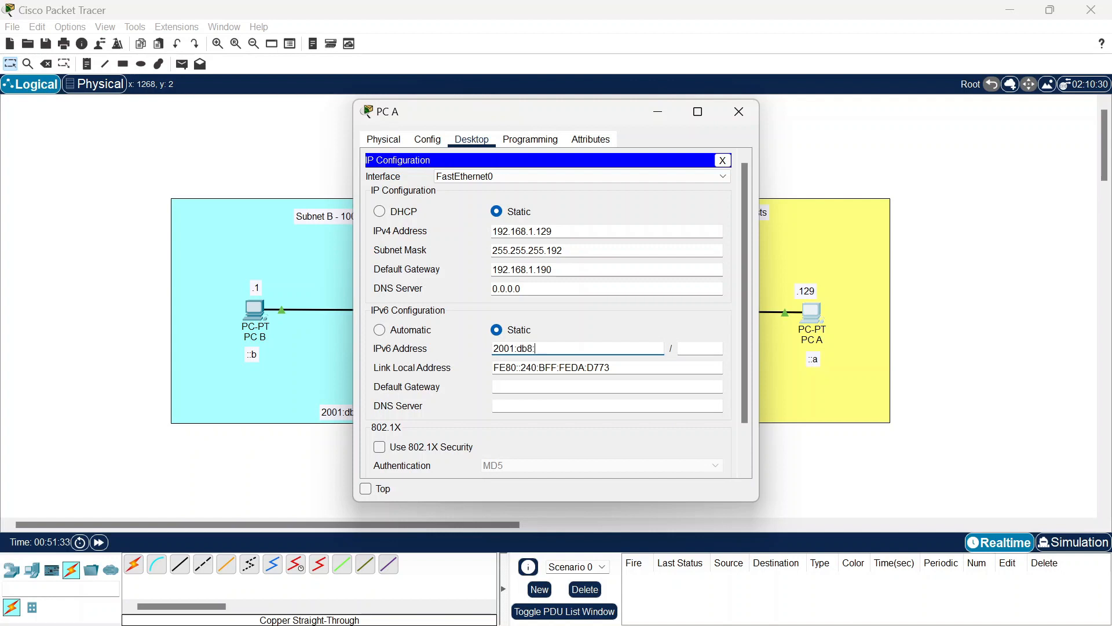
type("acad:a::a")
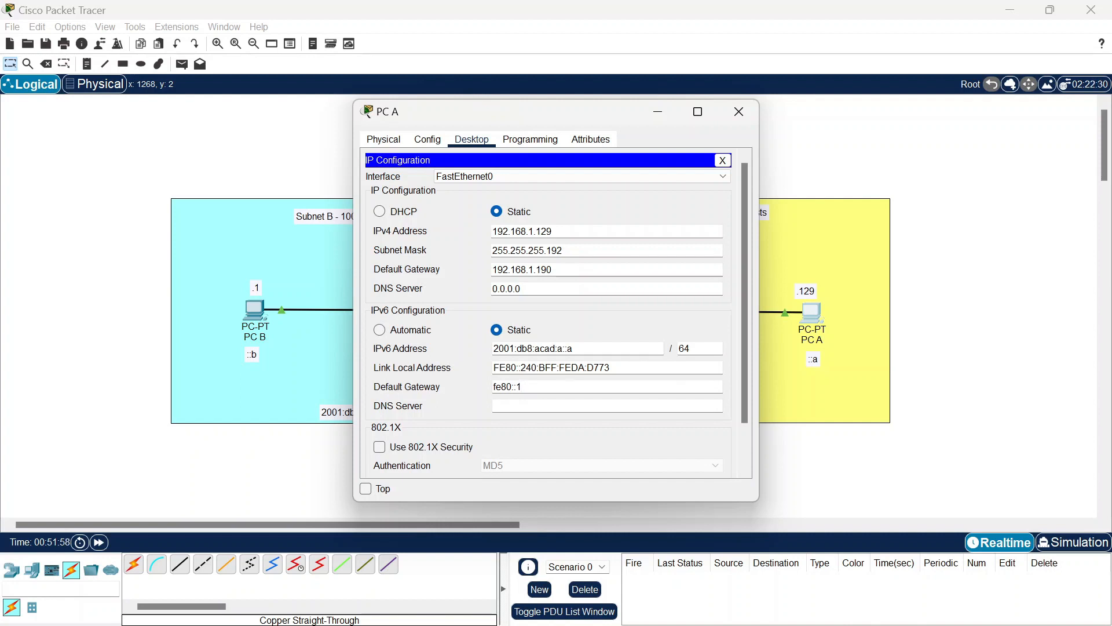
left_click(738, 111)
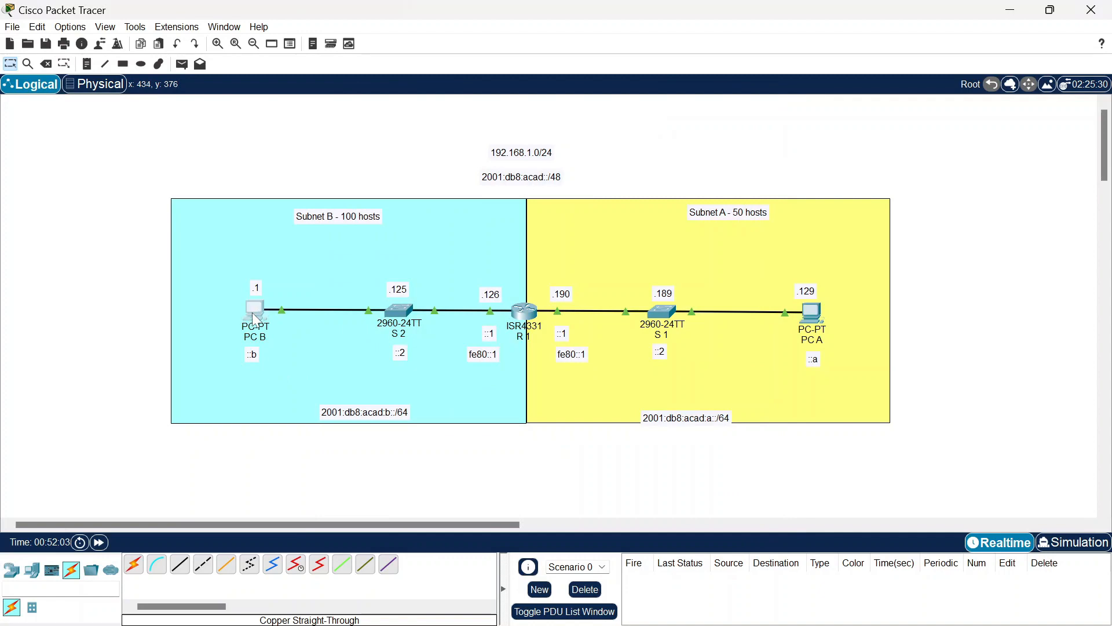
Step: Give PC B the IPv4 address 192.168.1.1 in its IP Configuration
left_click(254, 310)
left_click(472, 139)
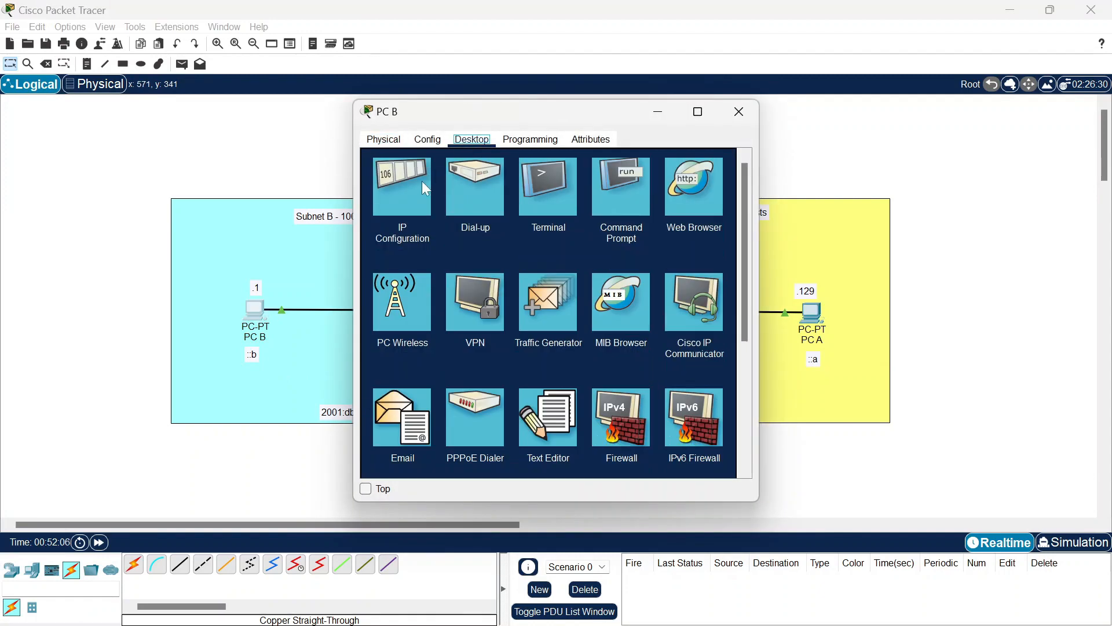
left_click(421, 180)
left_click(551, 231)
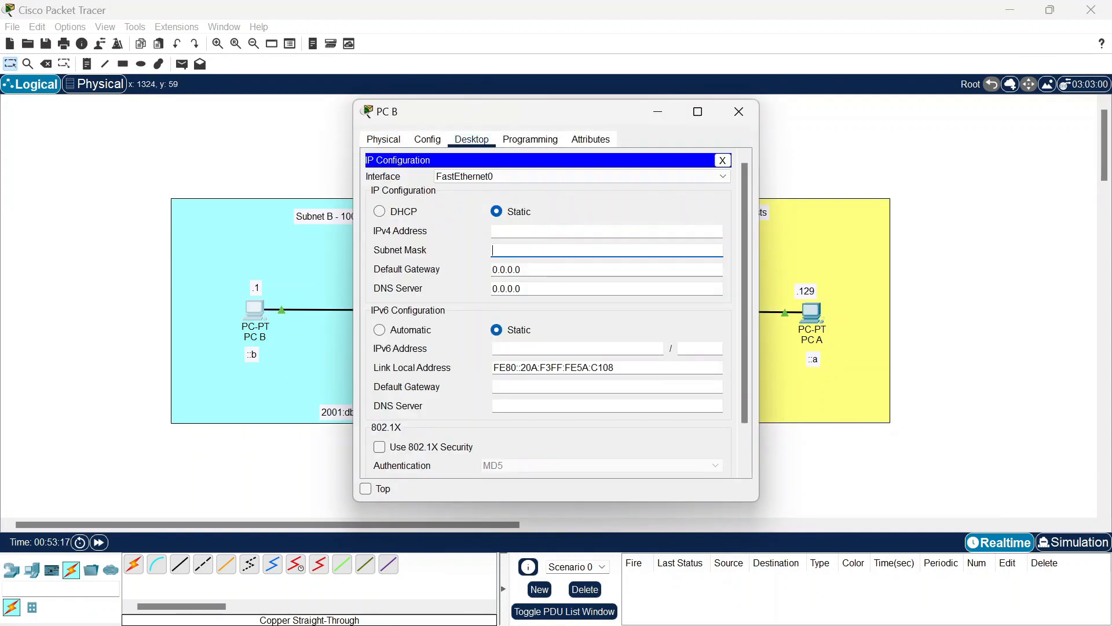
left_click(580, 231)
type("192.168.1.1")
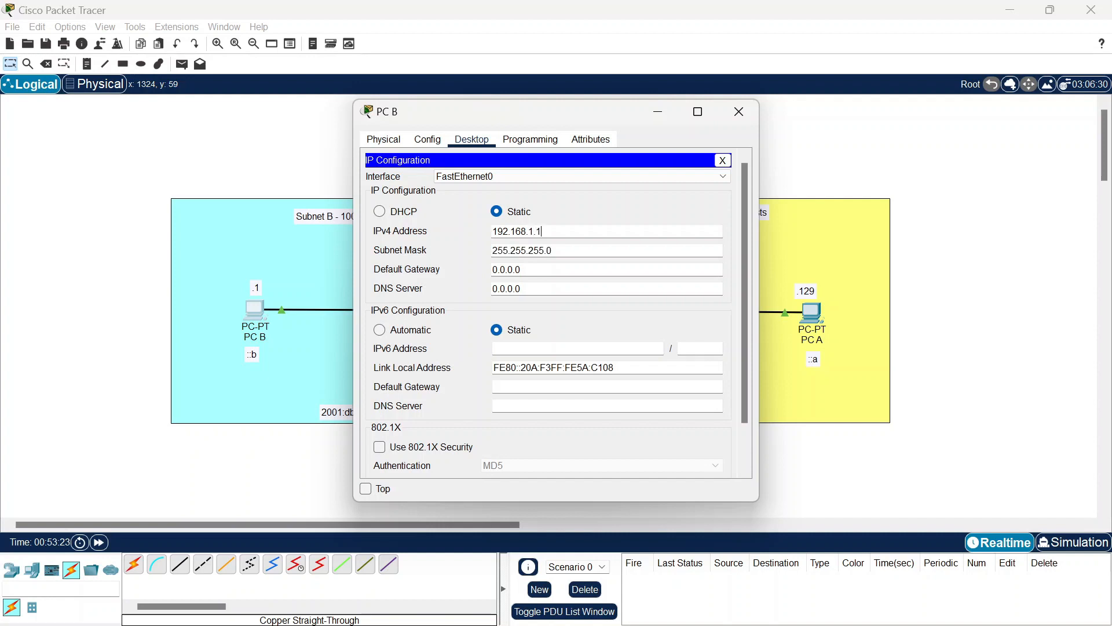
Step: Set PC B's subnet mask to 255.255.255.128 and default gateway to 192.168.1.125
left_click(553, 251)
key("BackSpace")
type("128")
left_click(541, 270)
key("BackSpace")
key("BackSpace")
key("BackSpace")
key("BackSpace")
key("BackSpace")
key("BackSpace")
key("BackSpace")
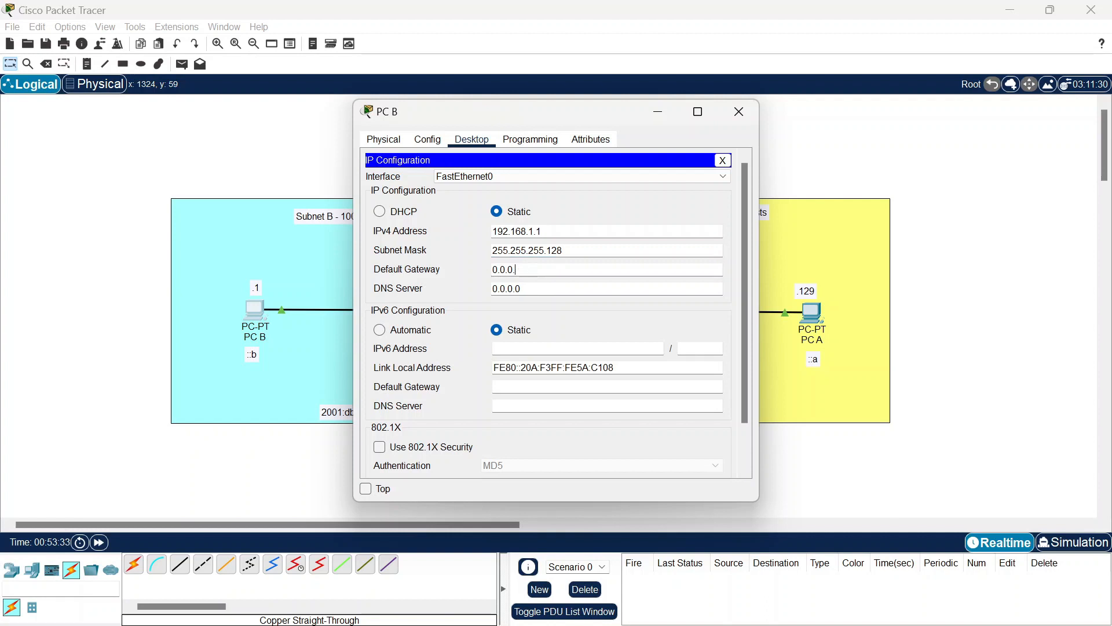
type("192")
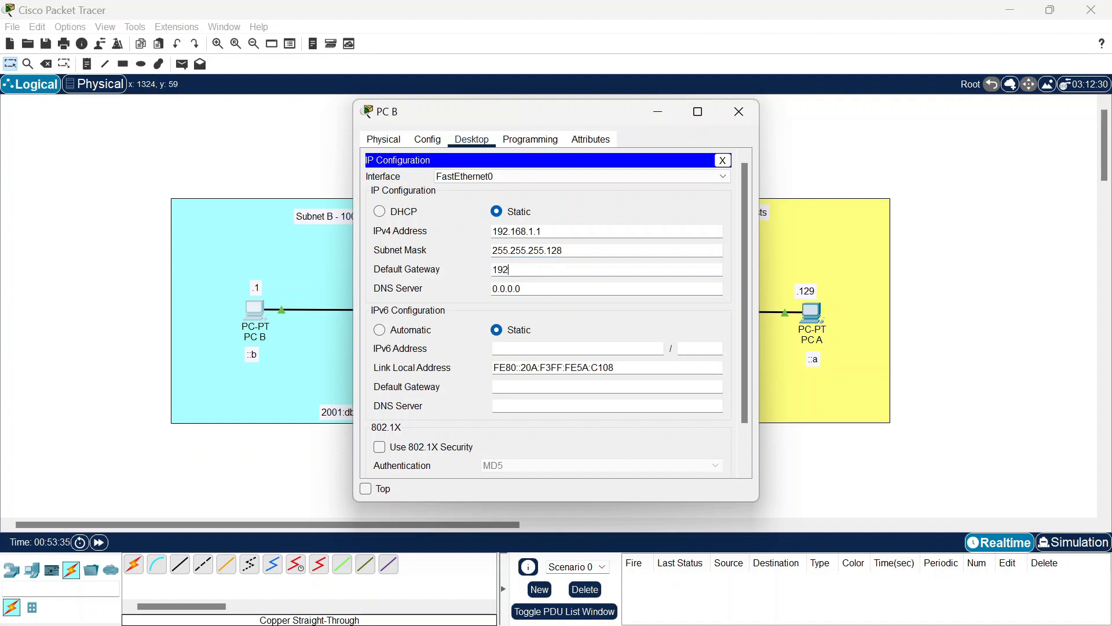
type(".168.1.125")
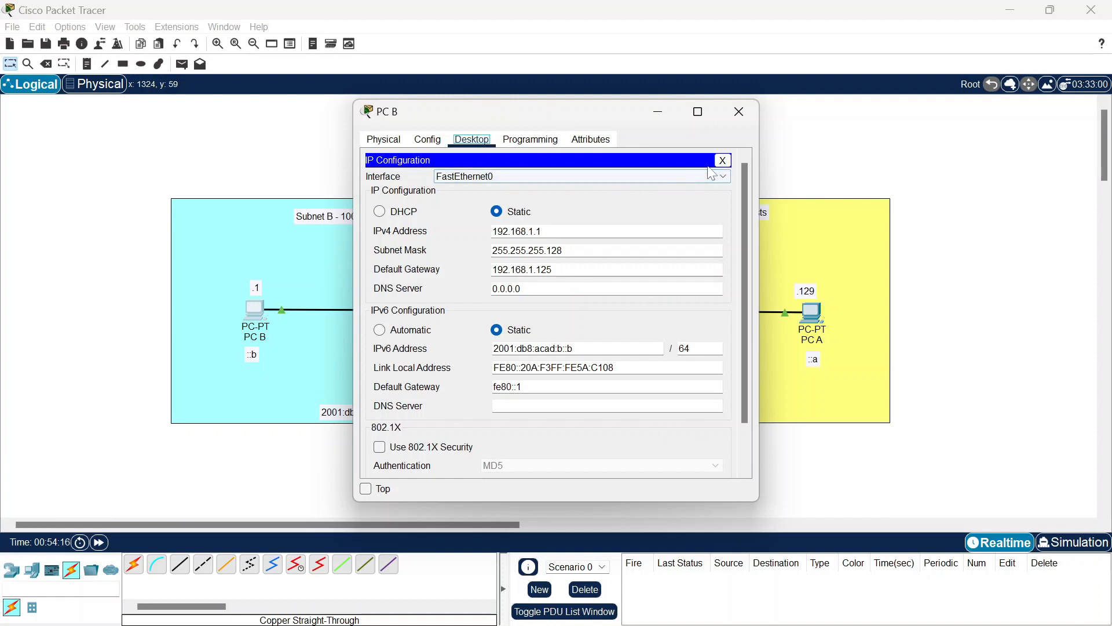
left_click(722, 161)
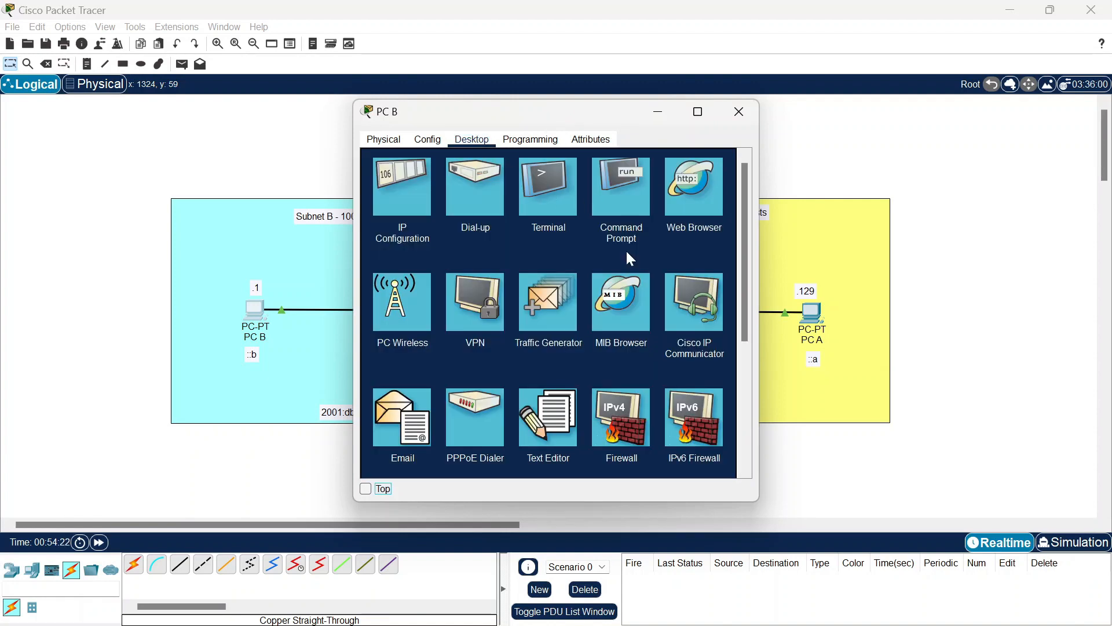
Step: Ping 192.168.1.125 from PC B's Command Prompt
left_click(619, 199)
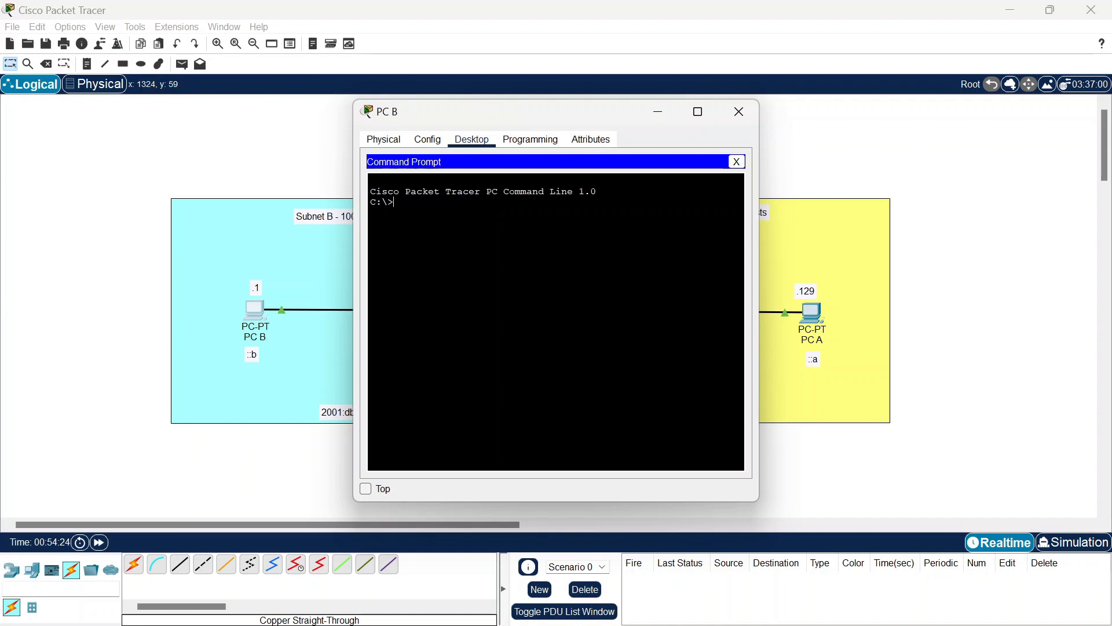
type("ping 192.168.1.125")
key("Return")
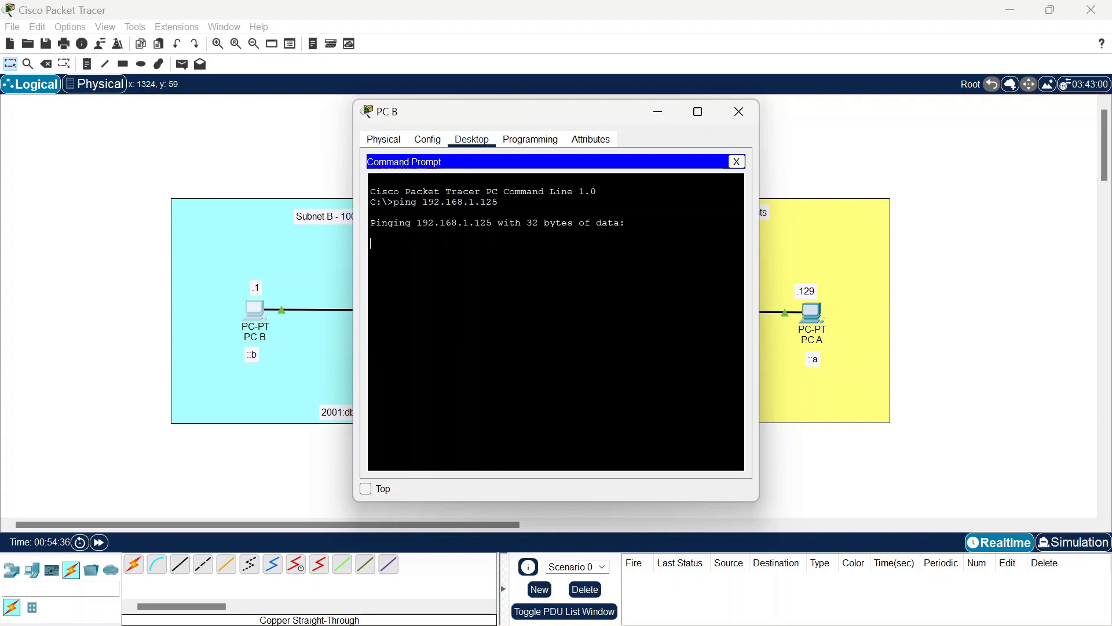
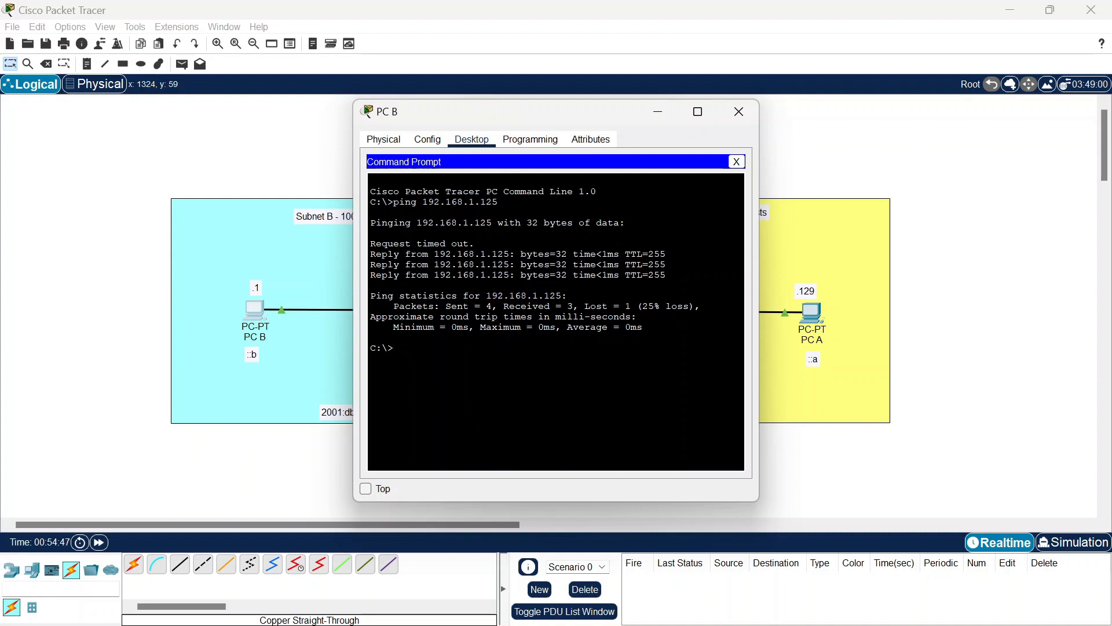
Step: Ping 192.168.1.126 from PC B, getting 4 of 4 replies with 0% loss
type("ping 192.168.1.126")
key("Return")
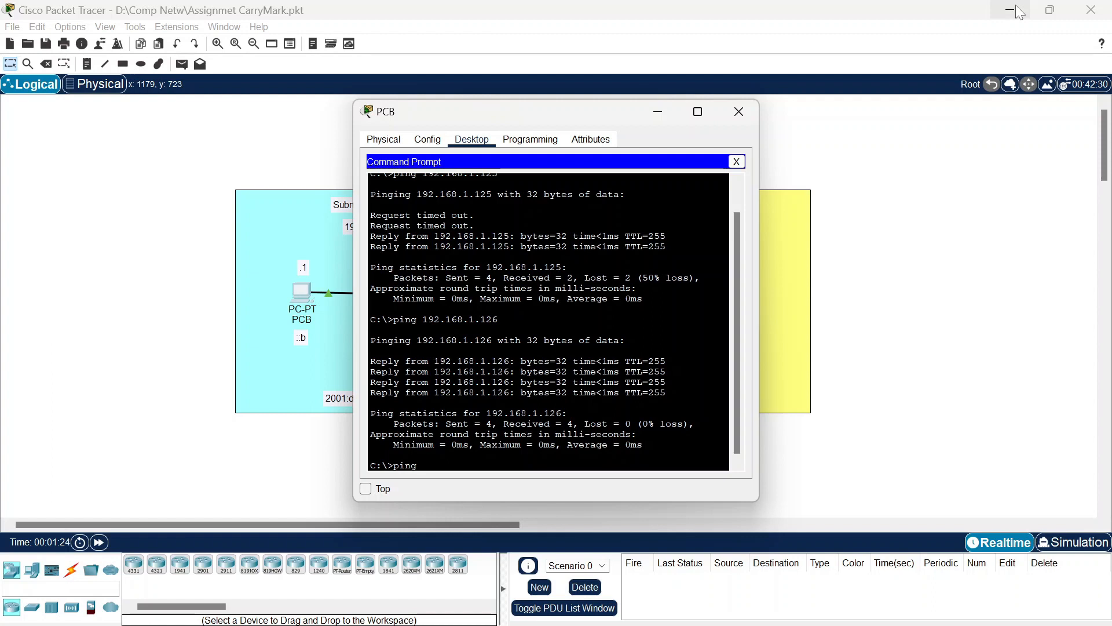
Step: Ping 192.168.1.190, then 192.168.1.189 twice, from PC B's Command Prompt
type(".168.1.190")
key("Return")
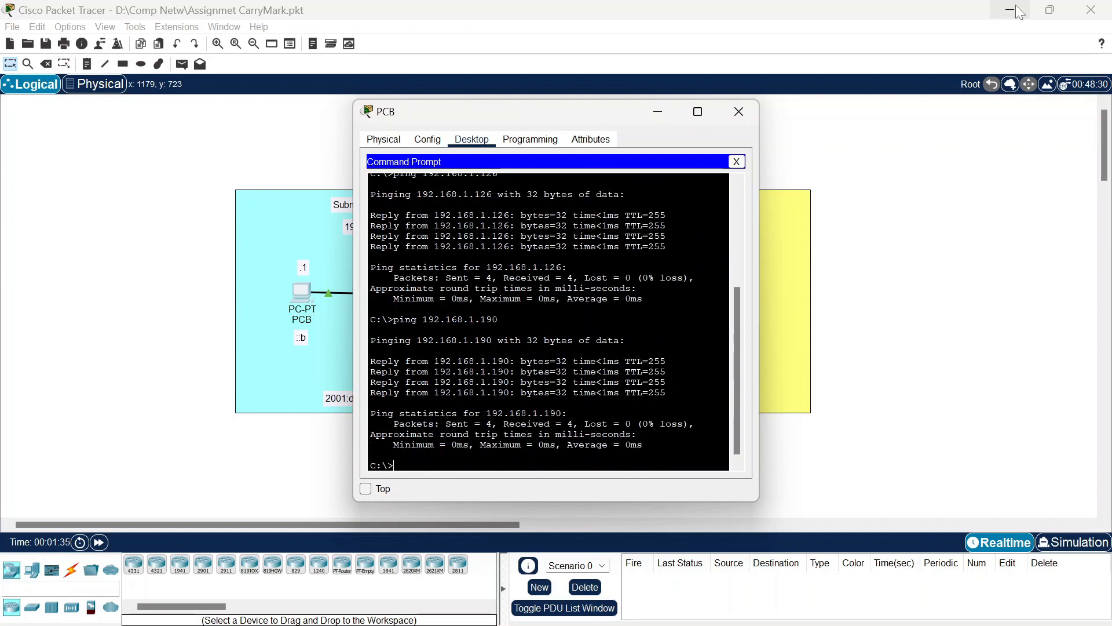
type("ping192.168.1.189")
key("Return")
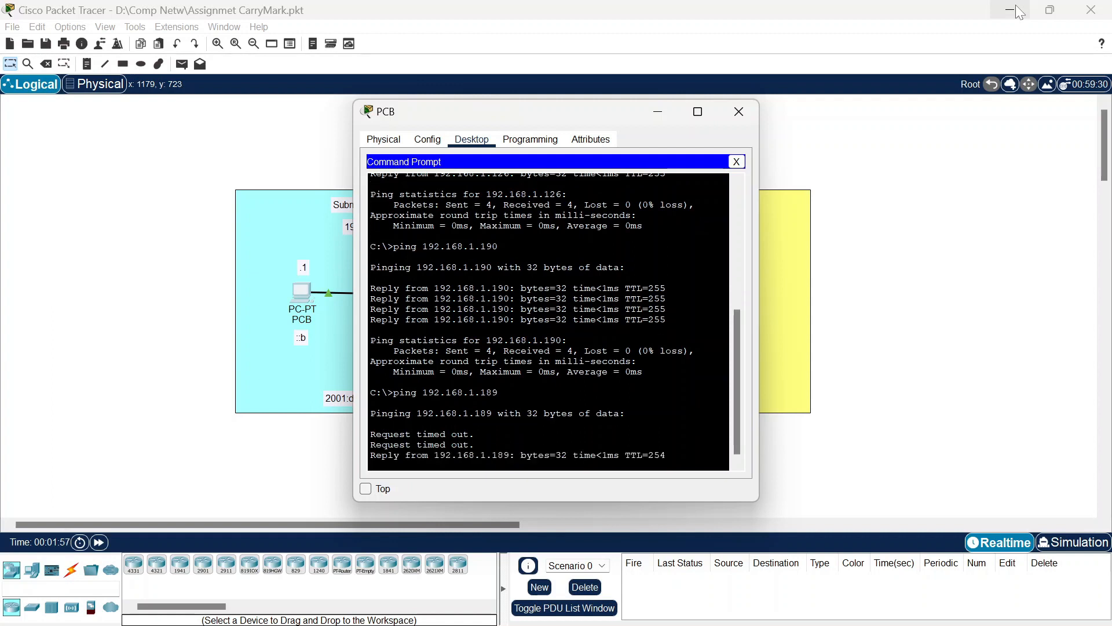
key("Up")
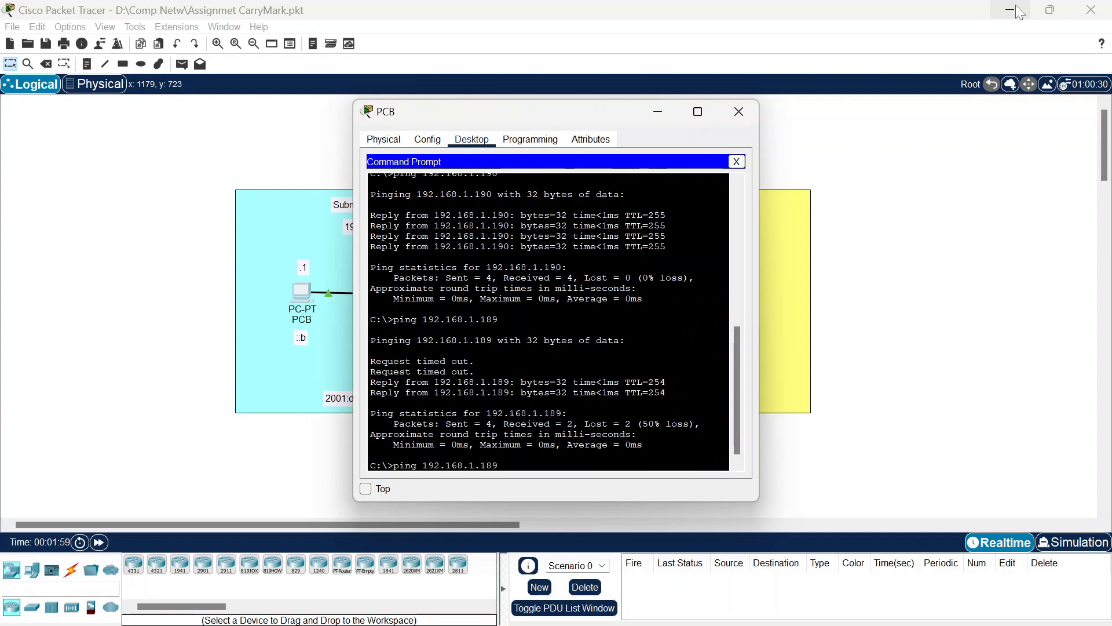
key("Return")
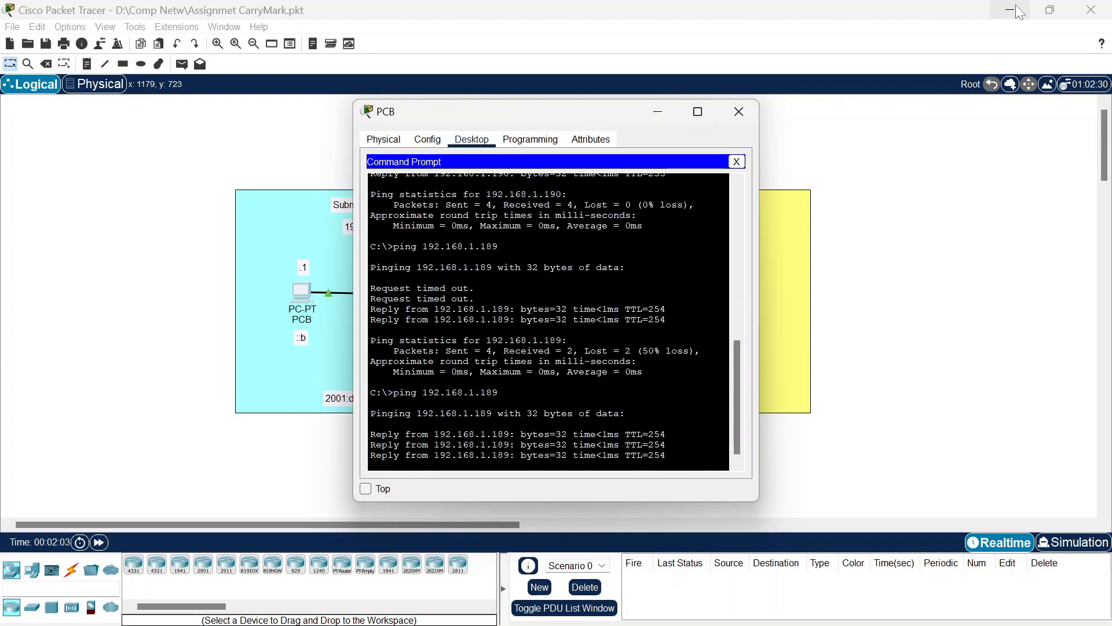
Step: Ping 192.168.1.129 and the IPv6 address 2001:db8:acad:b::1 from PC B
type("ping 192.168.1.129")
key("Return")
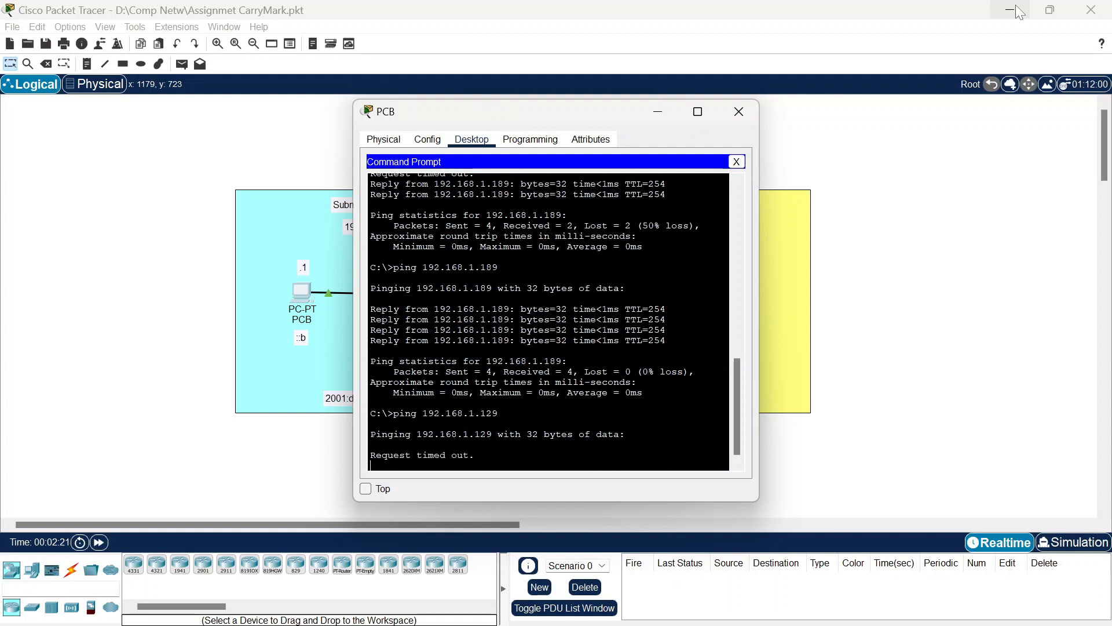
type("ping 2001:db8:acad:b::1")
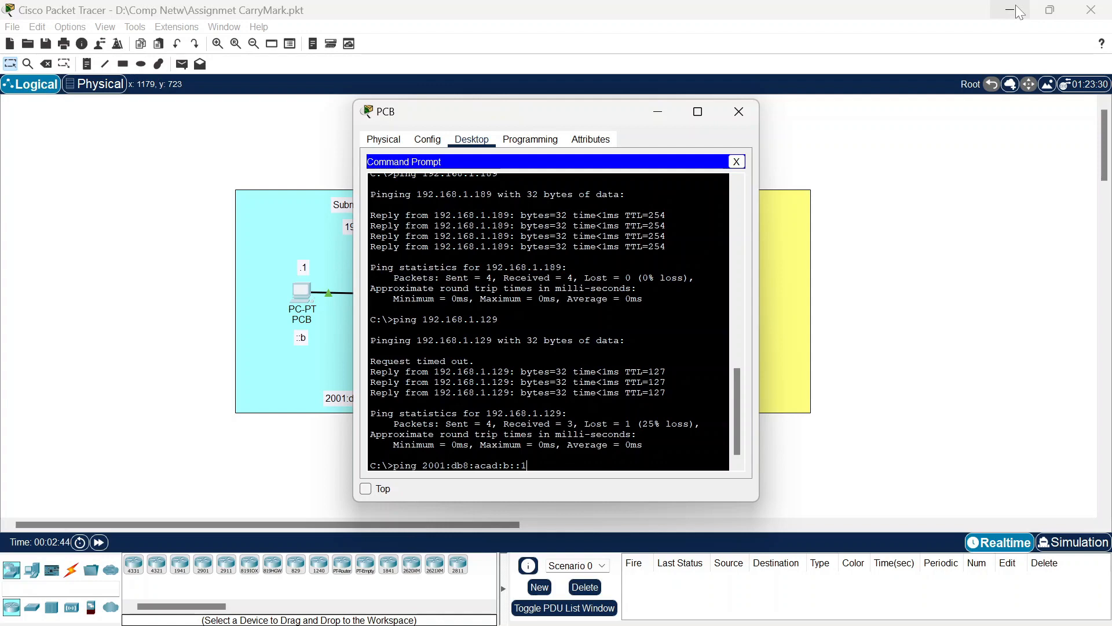
key("Return")
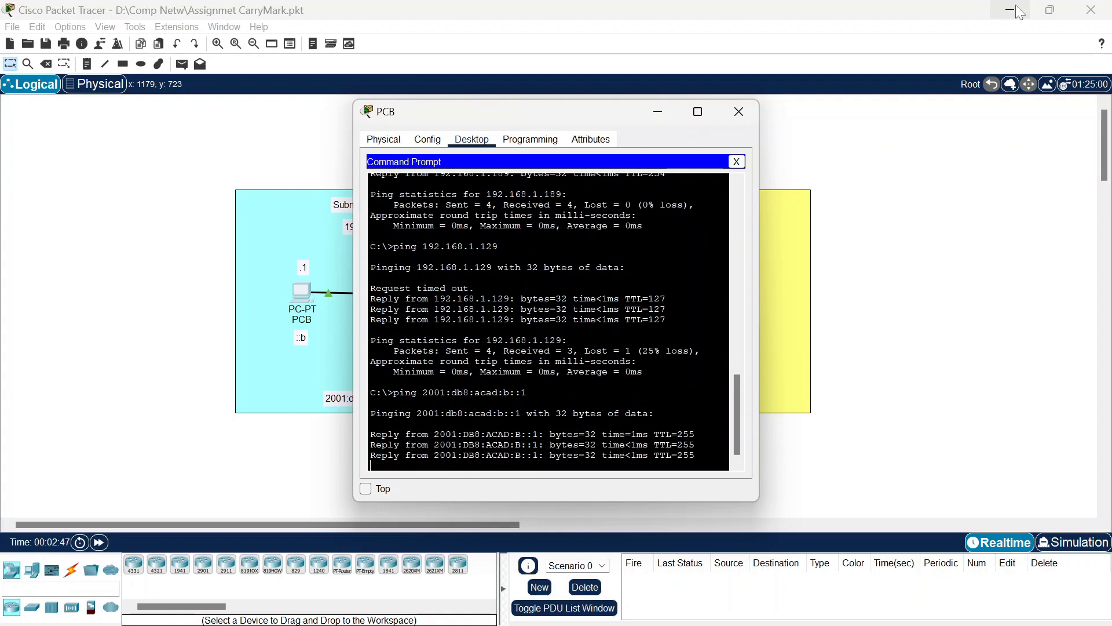
Step: Ping fe80::1, 2001:db8:acad:a::1 and PC A at 2001:db8:acad:a::a from PC B
type("ping")
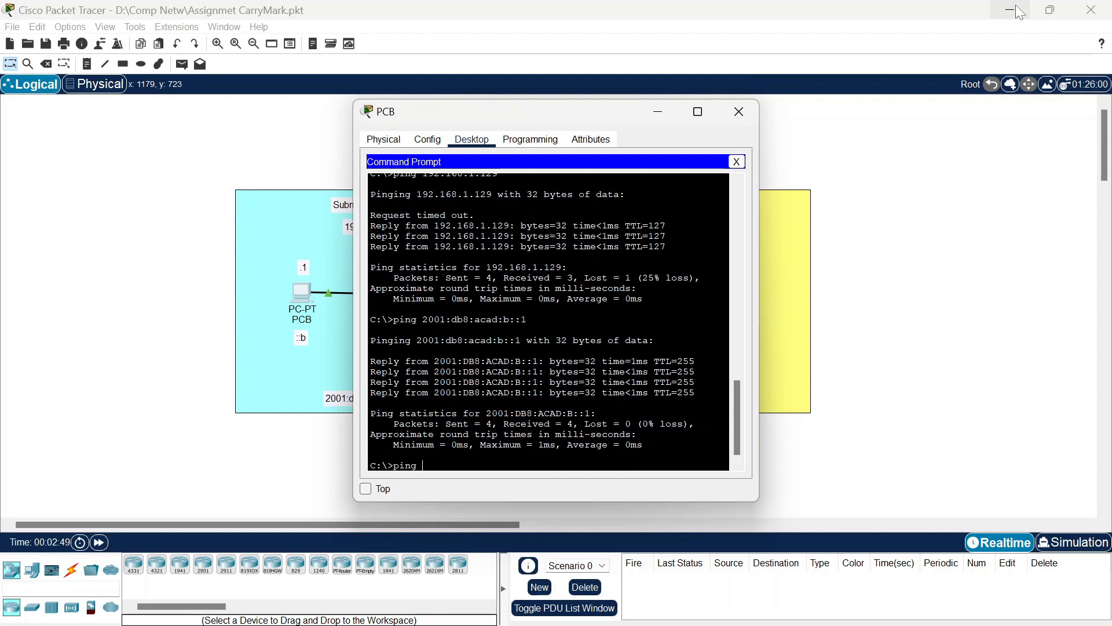
type(" fe80::1")
key("Return")
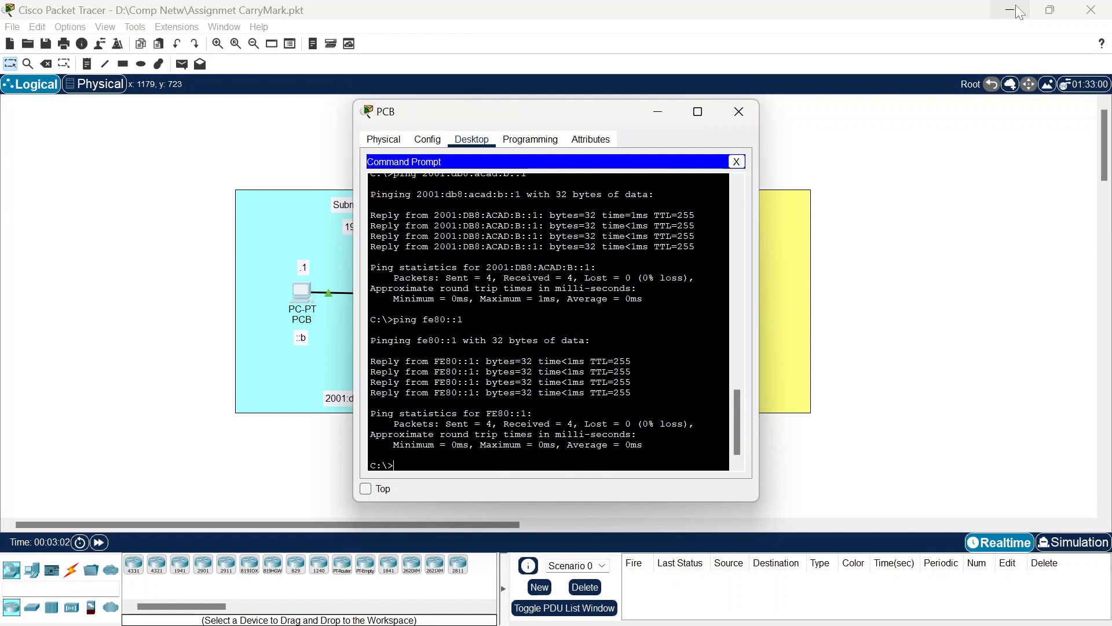
type("ping 2001:db8:acad:a::1")
key("Return")
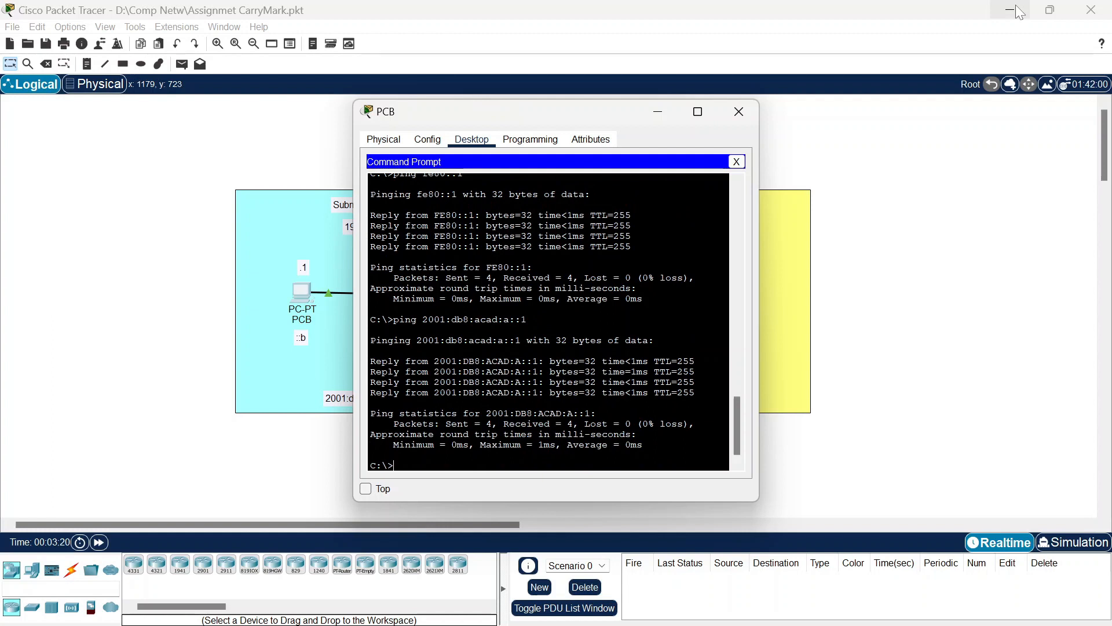
type("ping 2001:db8:acad:a::a")
key("Return")
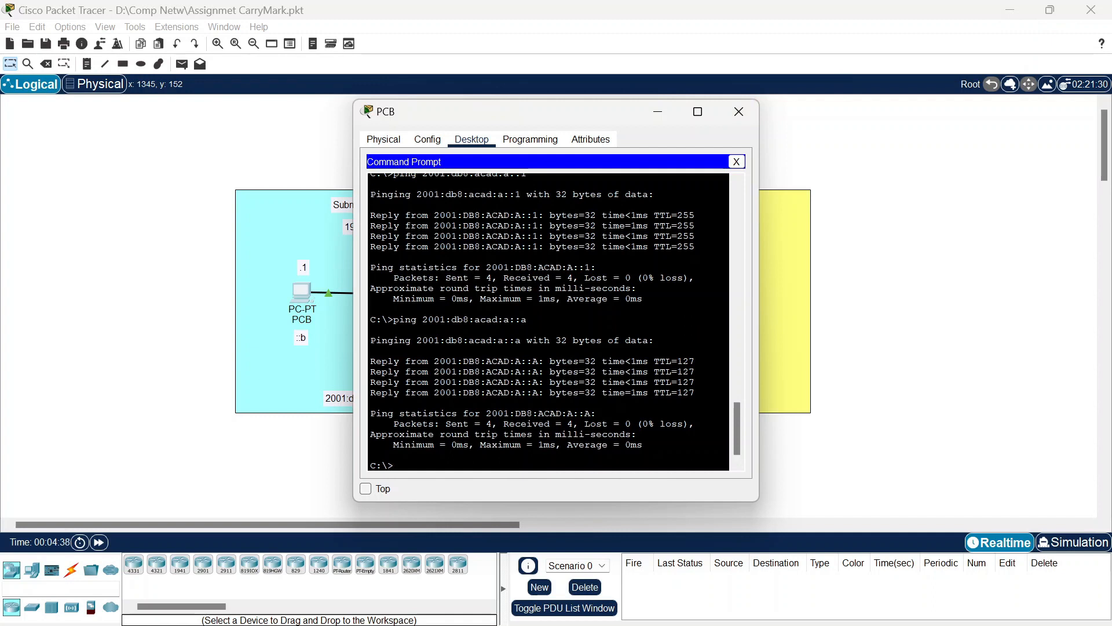
Step: On R1's CLI, enter privileged mode with the enable password and run ipv6 unicast-routing
left_click(659, 113)
left_click(512, 295)
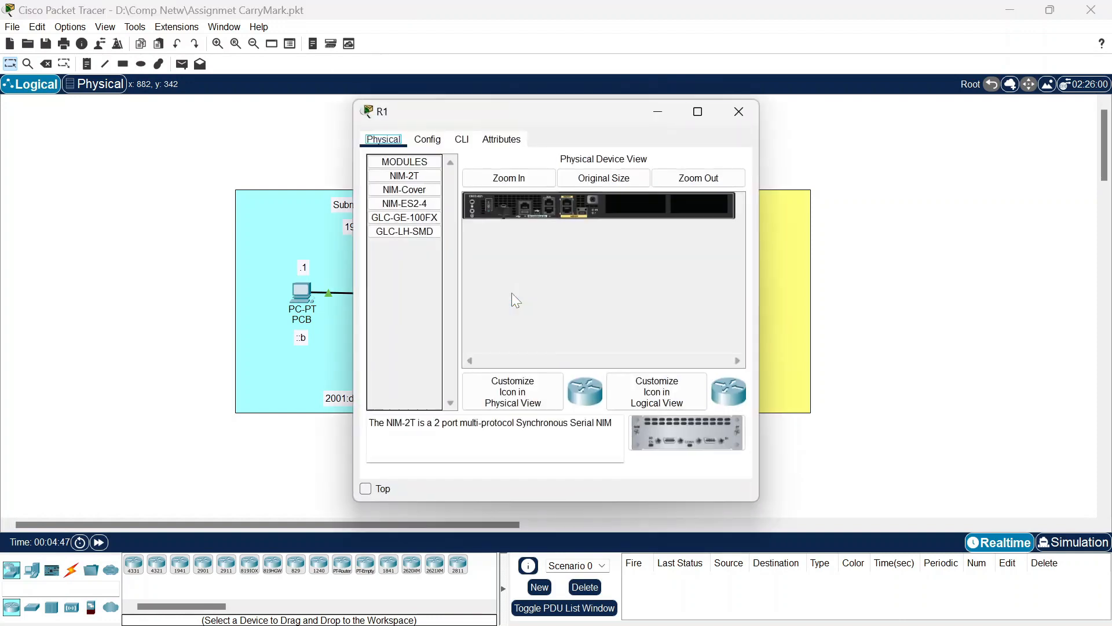
left_click(463, 140)
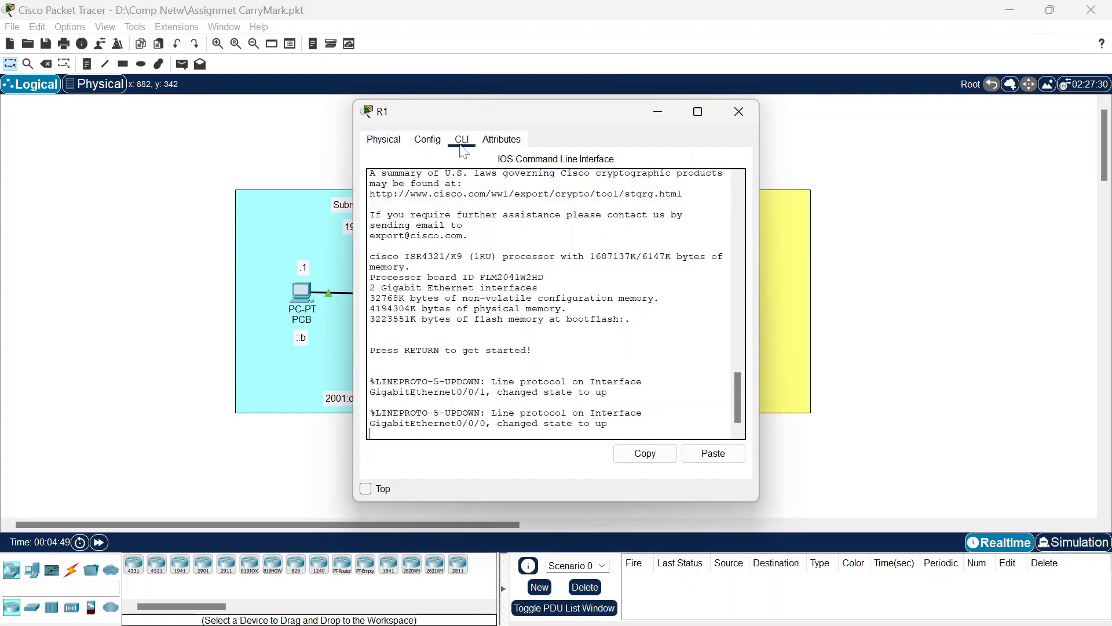
key("Return")
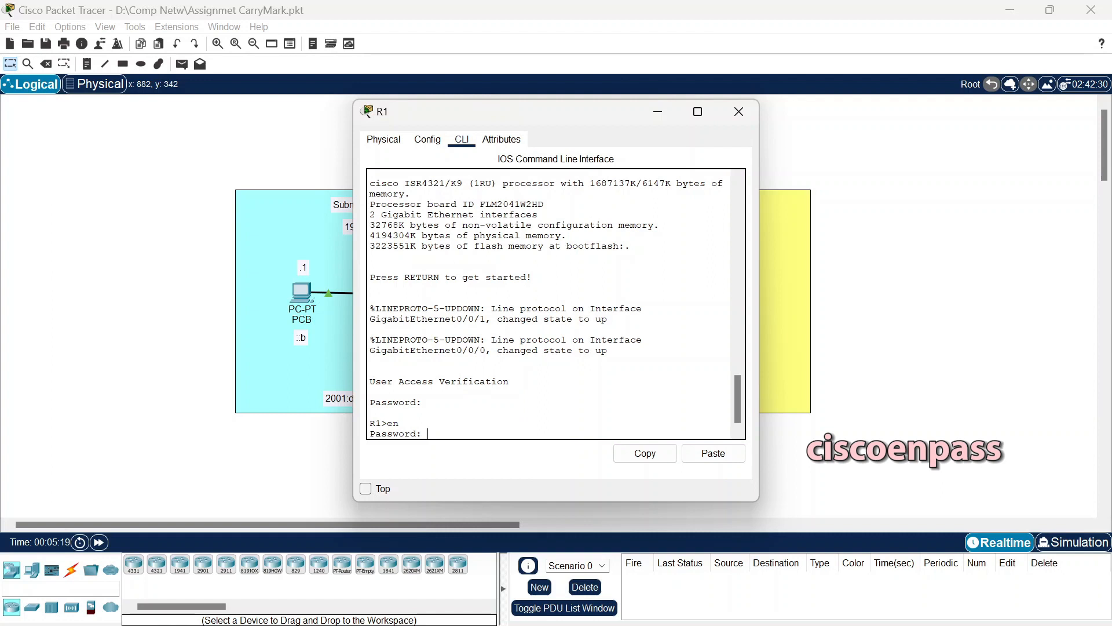
key("Return")
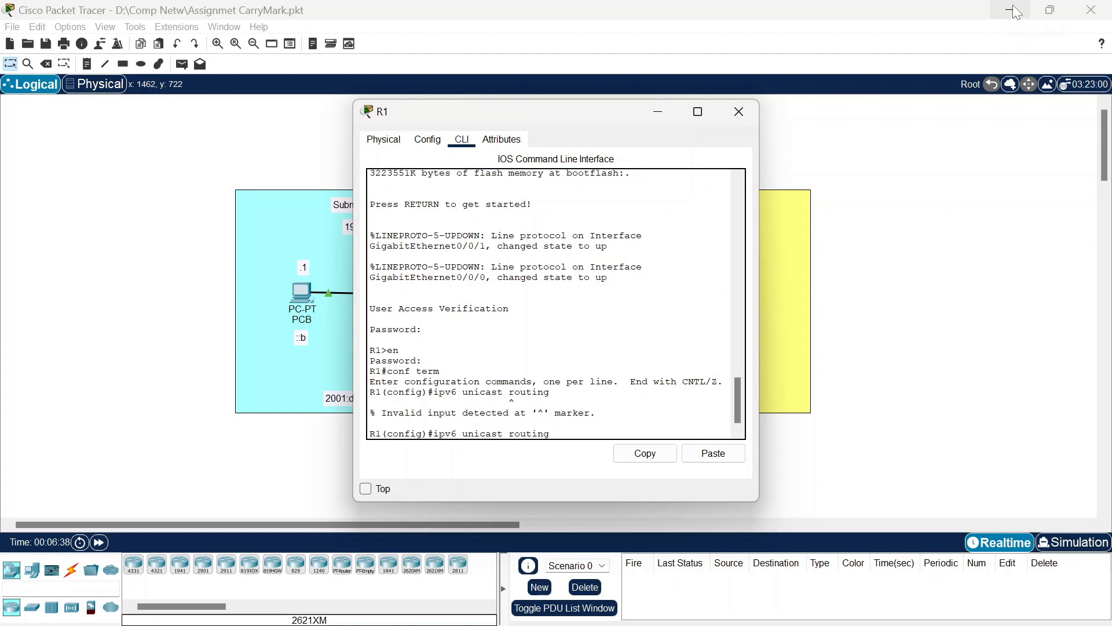
key("BackSpace")
type("-routing")
key("Return")
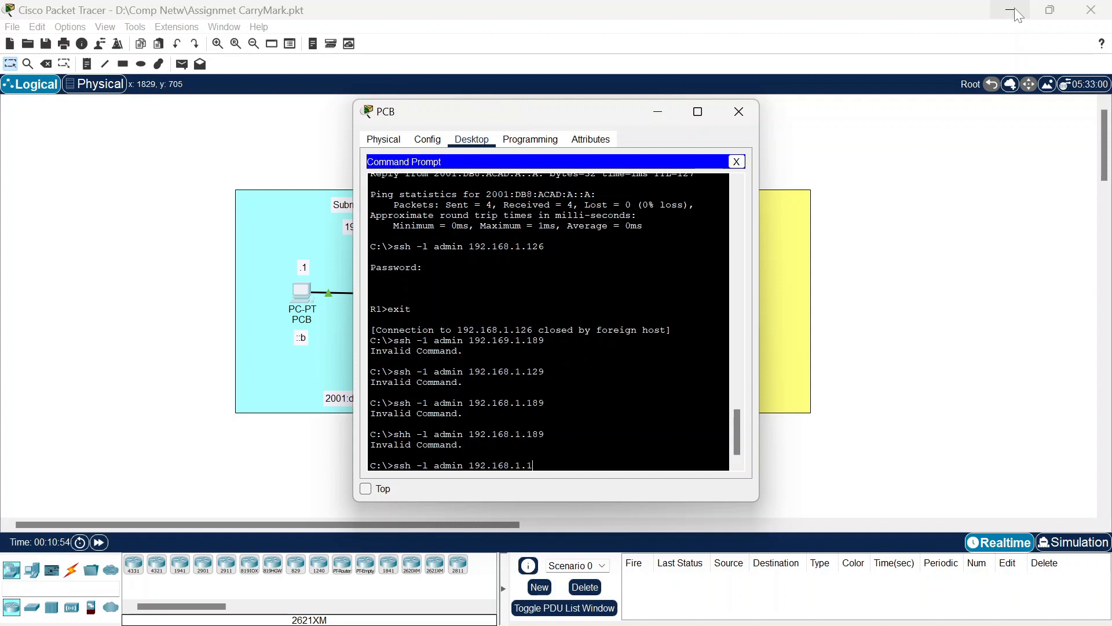
Step: SSH from PC B to 192.168.1.189, log in with the password, then exit the session
type("89")
key("Return")
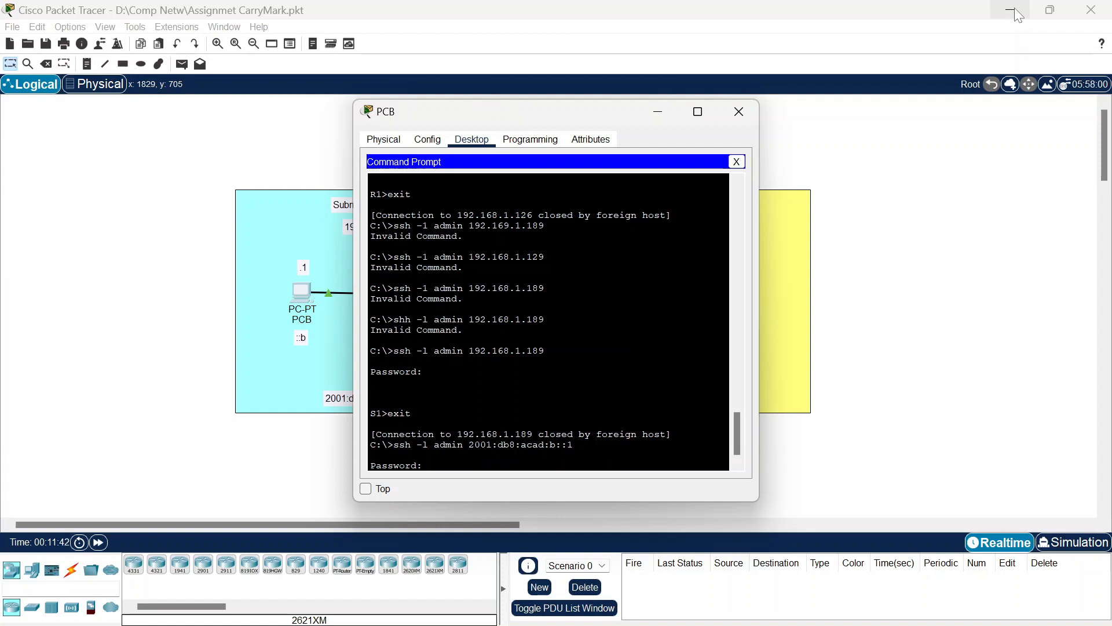
key("Return")
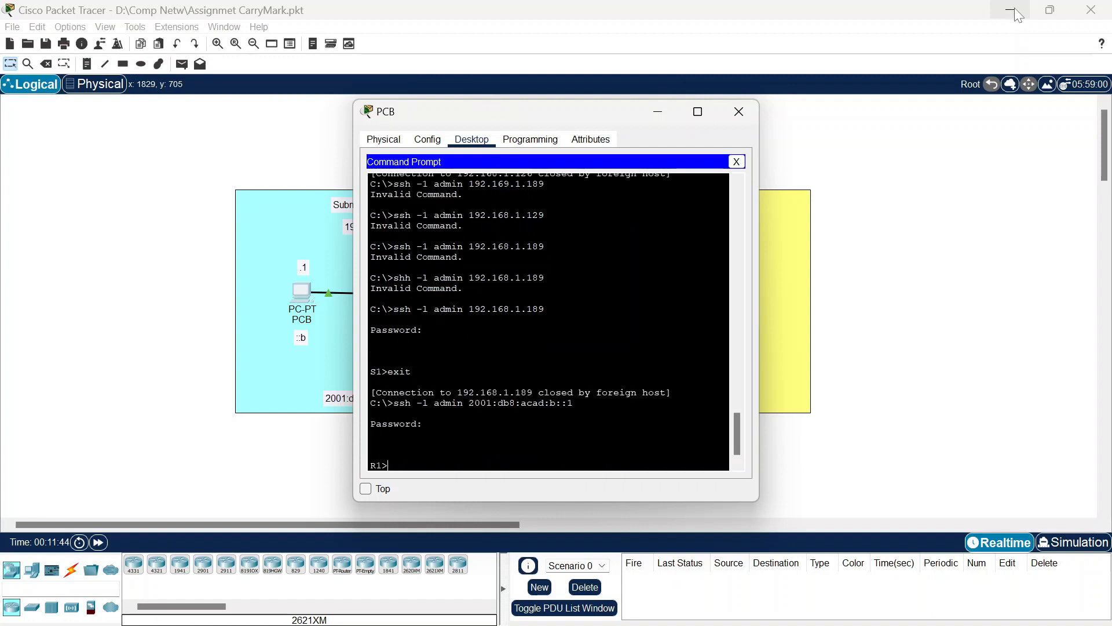
type("exit")
key("Return")
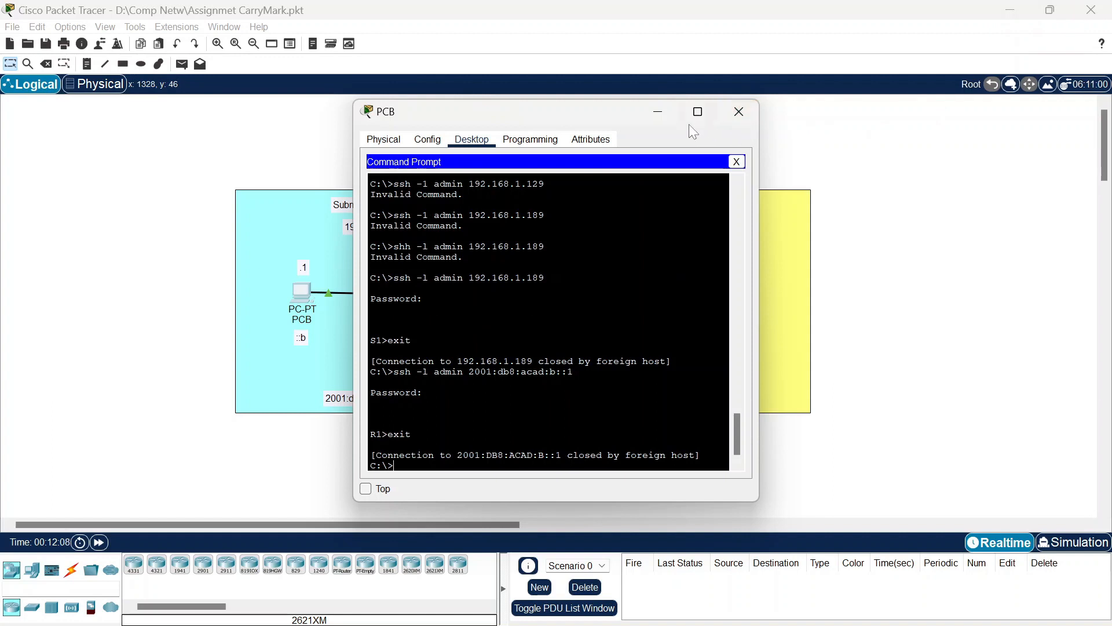
Step: Close the PC B window and bring the Word lab document forward
left_click(734, 119)
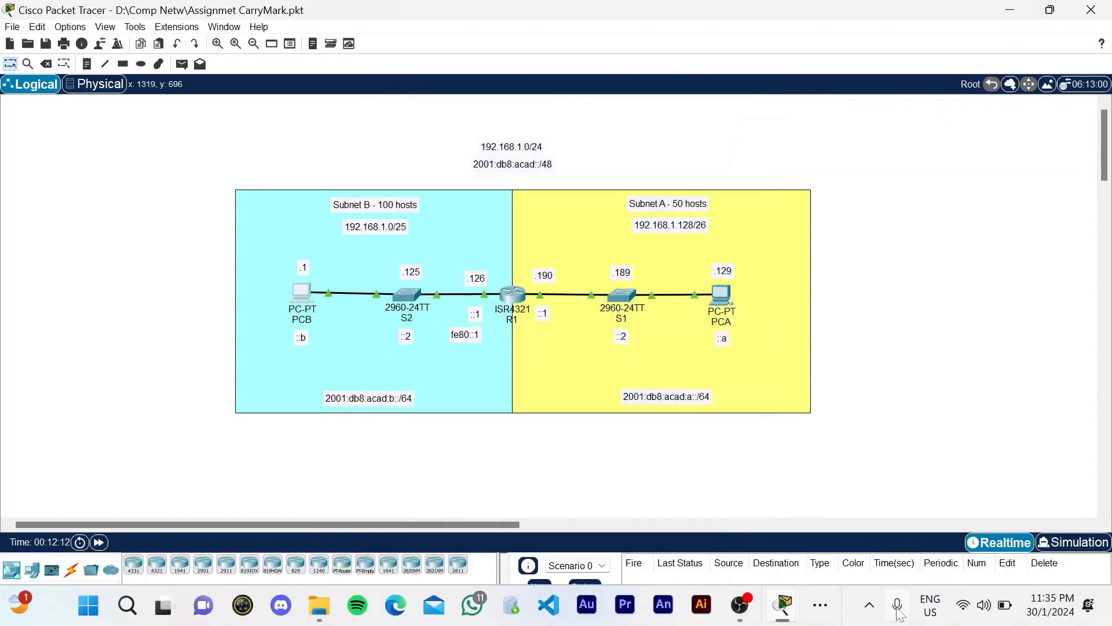
left_click(827, 598)
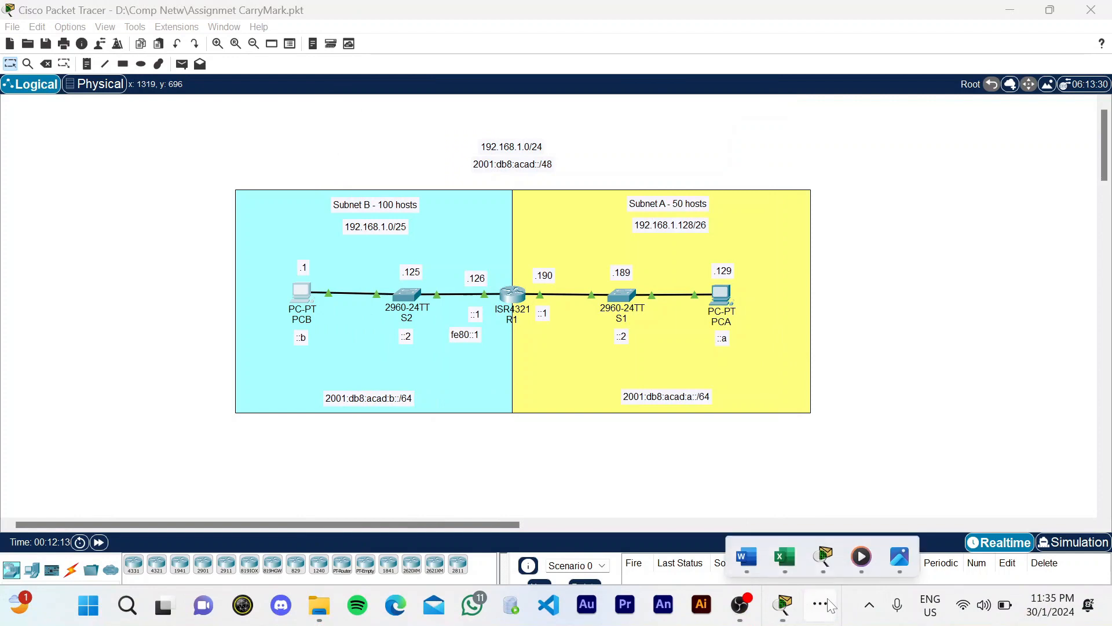
left_click(758, 556)
Step: Scroll through the Reflection Questions answers, then return to the document's top
scroll(556, 388, "down", 3)
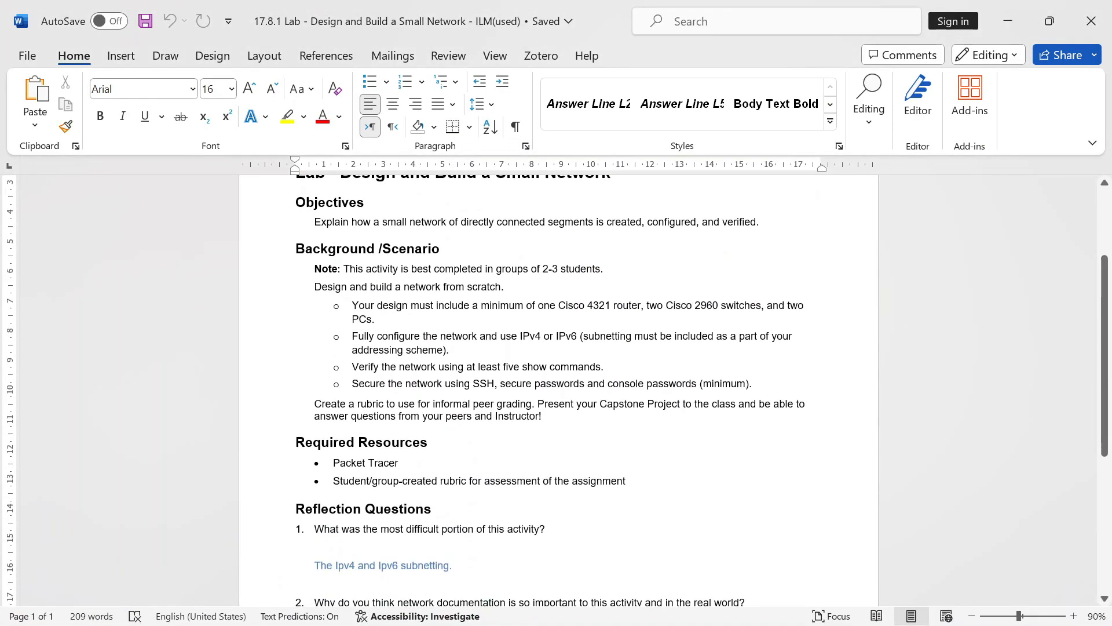
scroll(559, 390, "down", 1)
scroll(558, 389, "up", 3)
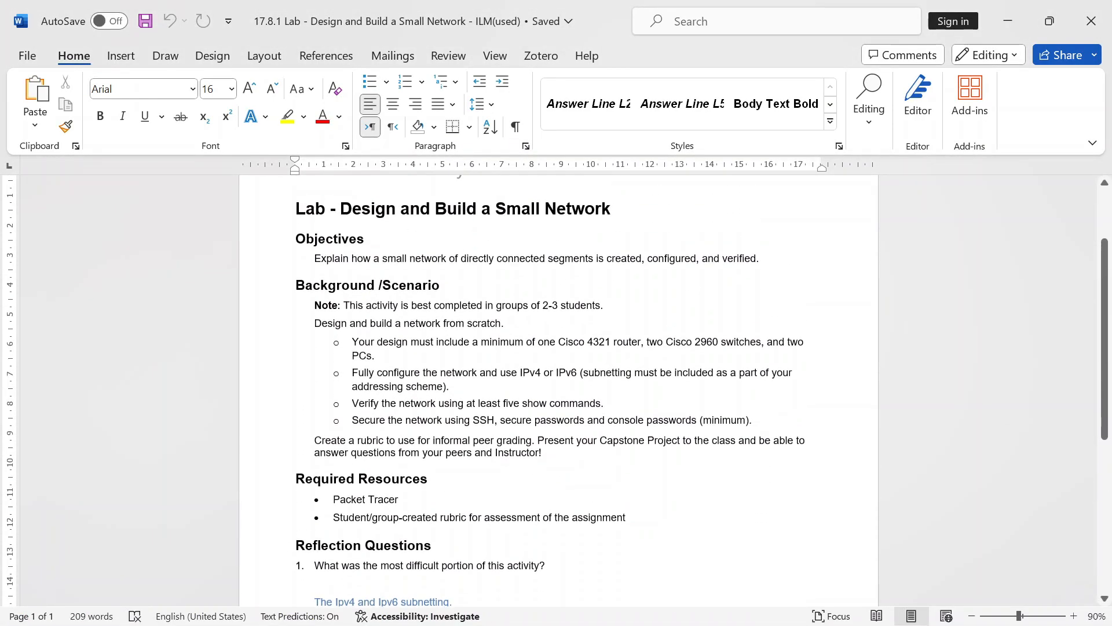
scroll(559, 389, "down", 1)
scroll(558, 390, "down", 1)
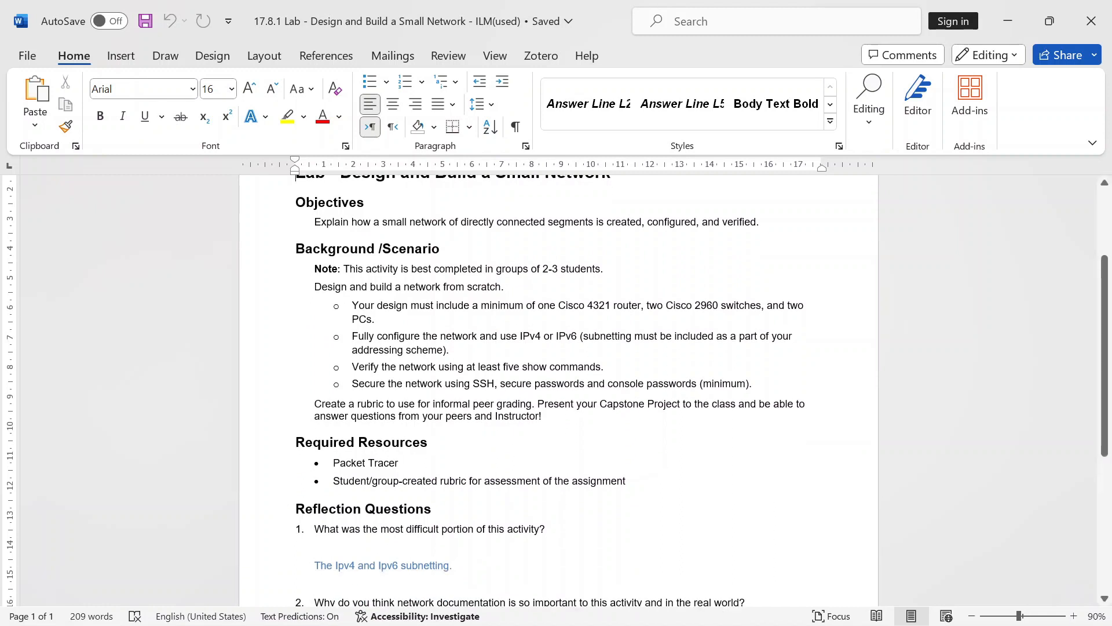
scroll(557, 390, "down", 2)
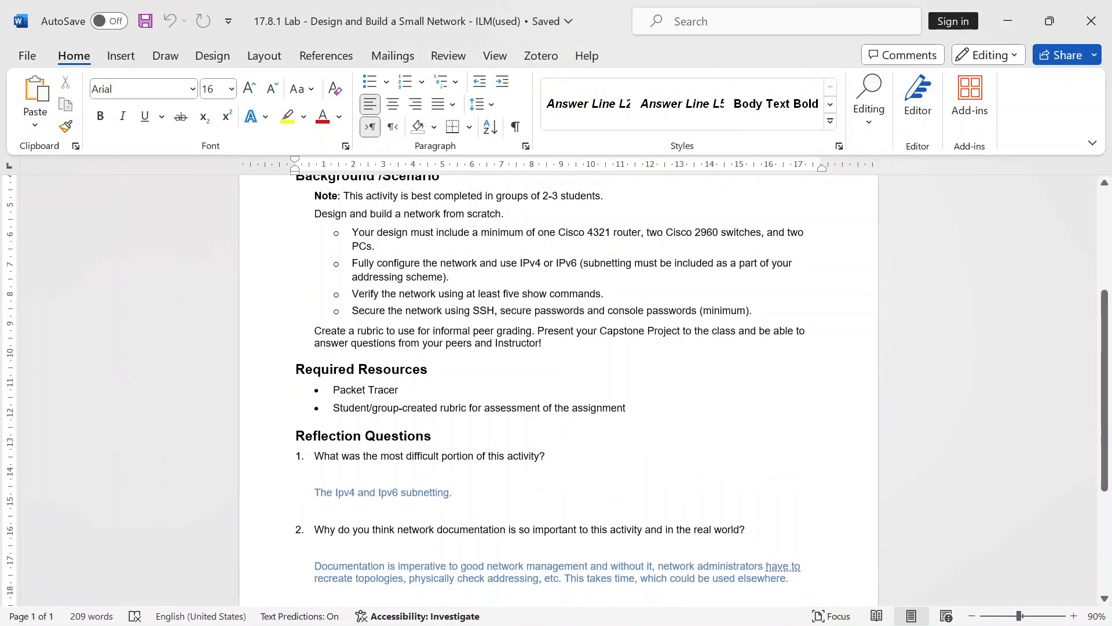
scroll(558, 385, "down", 3)
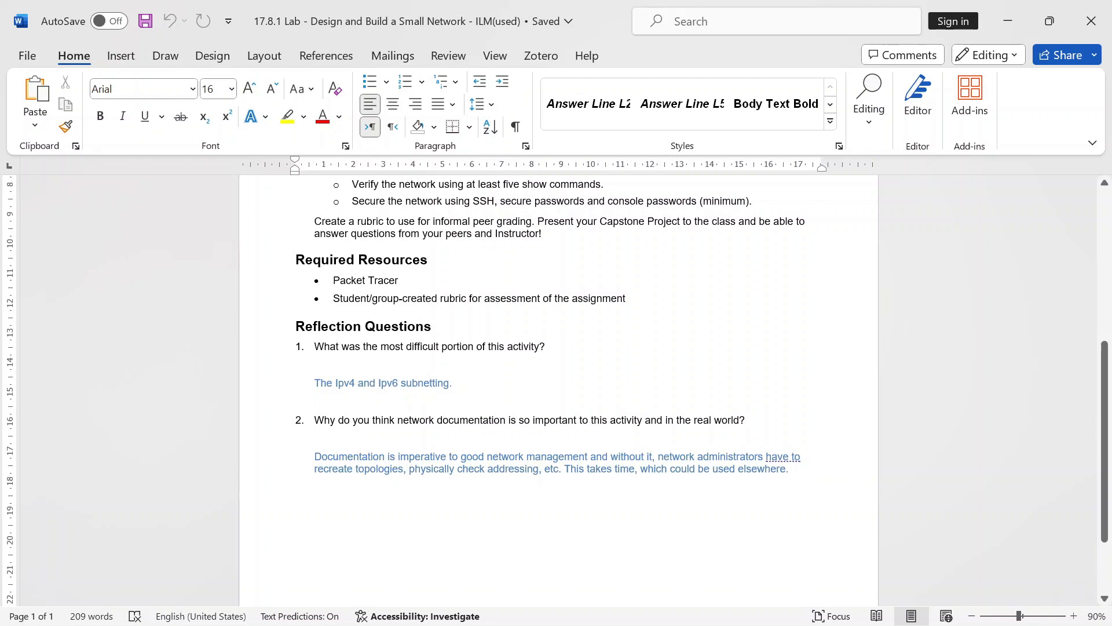
key("ctrl+Home")
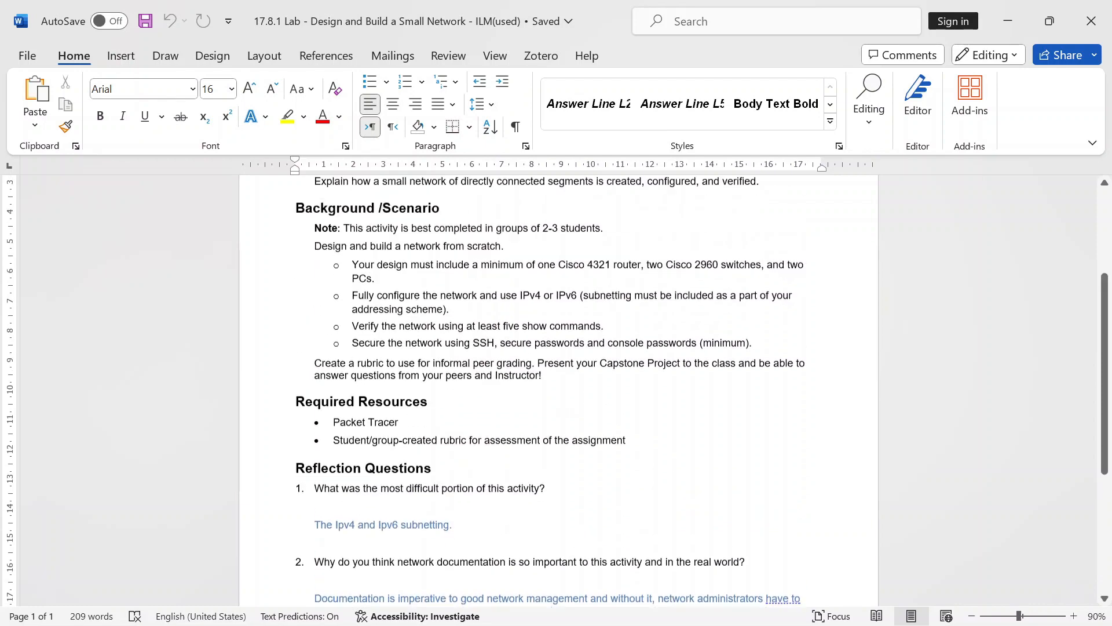